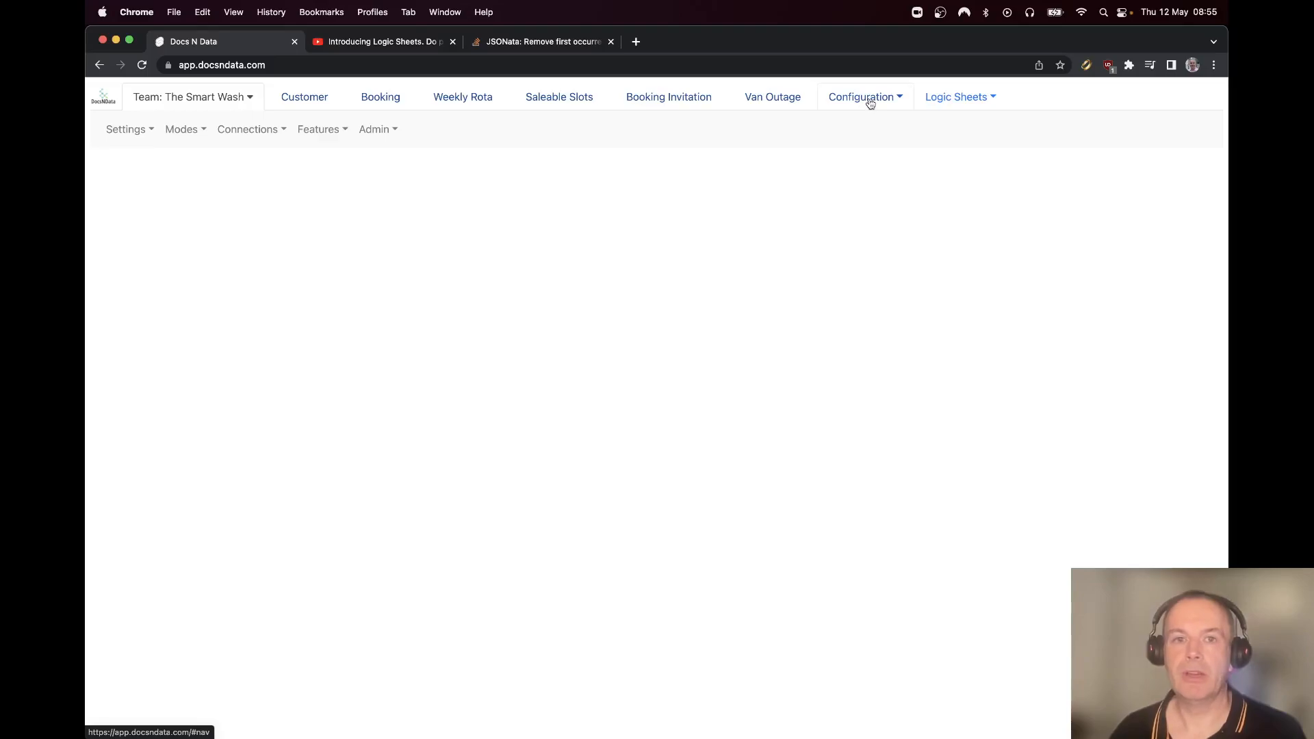
Review the van, appointment slot, van outage and booking records, and glance at the Introducing Logic Sheets video page
{"action": "left_click", "coordinate": [870, 103]}
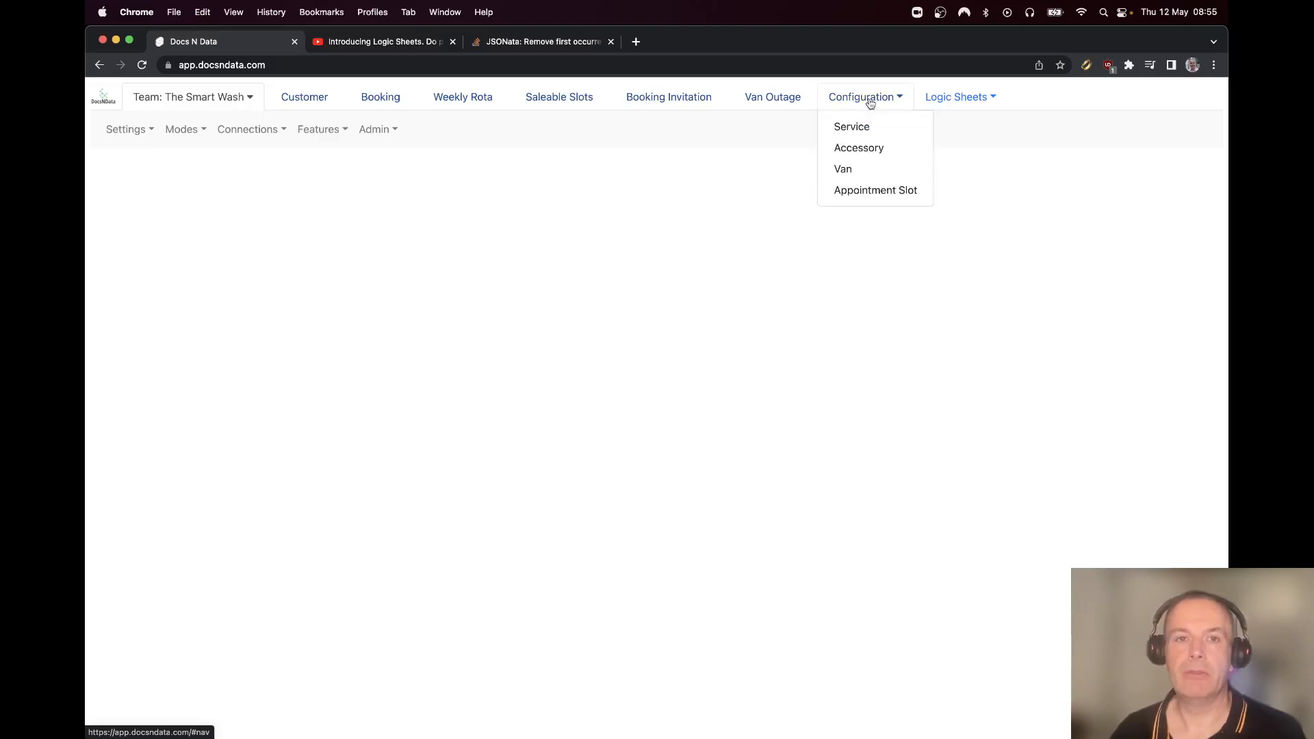
{"action": "left_click", "coordinate": [861, 166]}
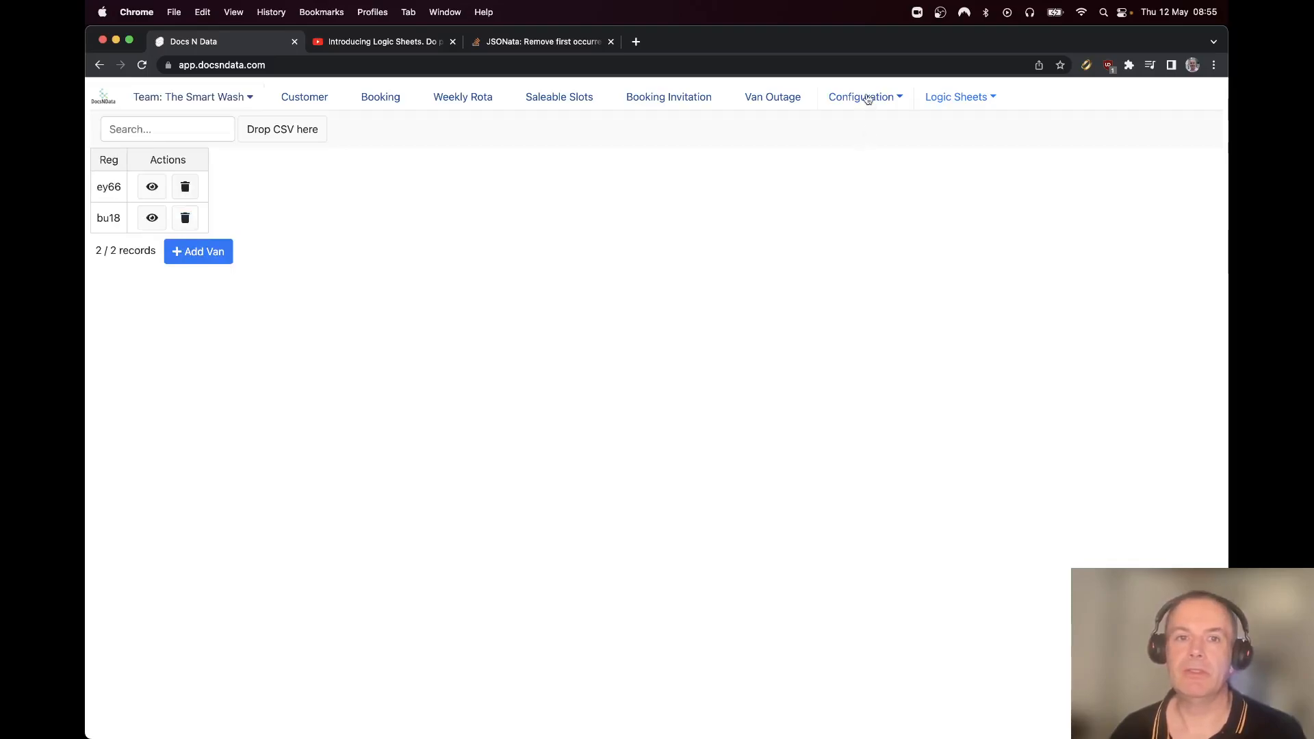
{"action": "left_click", "coordinate": [866, 98]}
{"action": "left_click", "coordinate": [867, 190]}
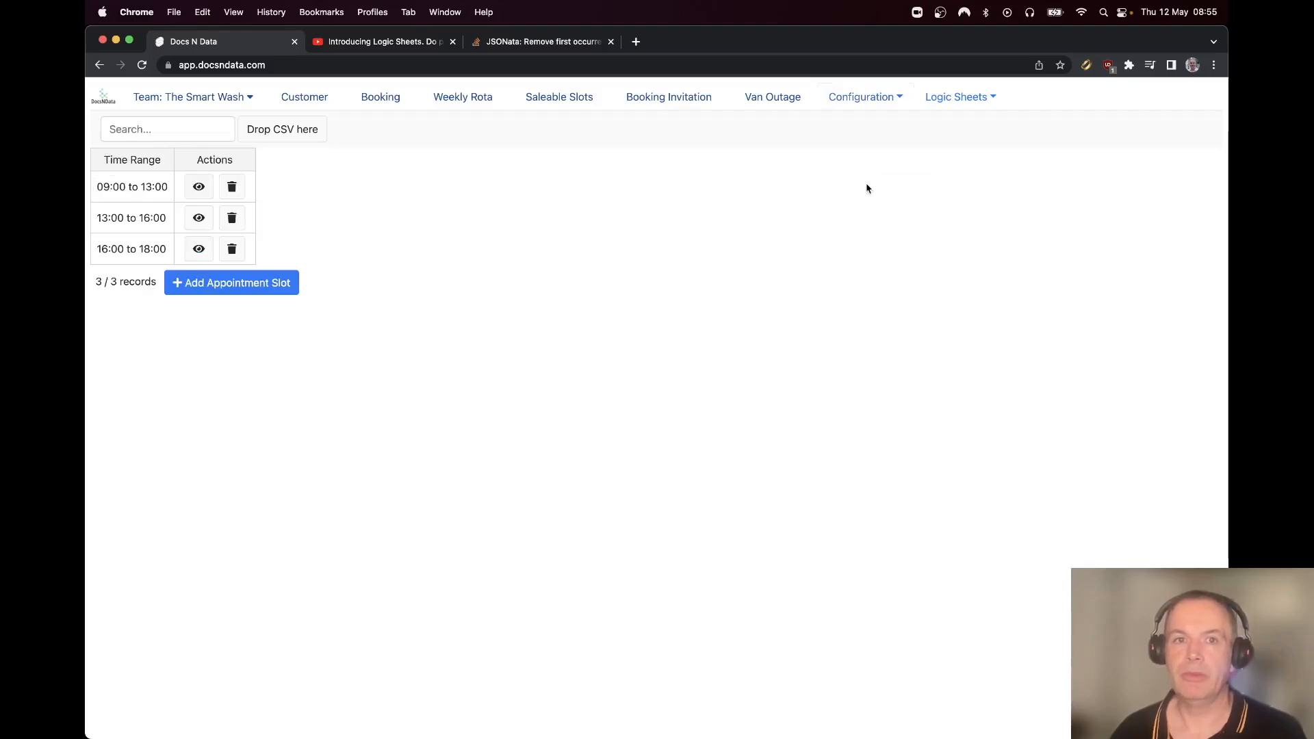
{"action": "left_click", "coordinate": [767, 101]}
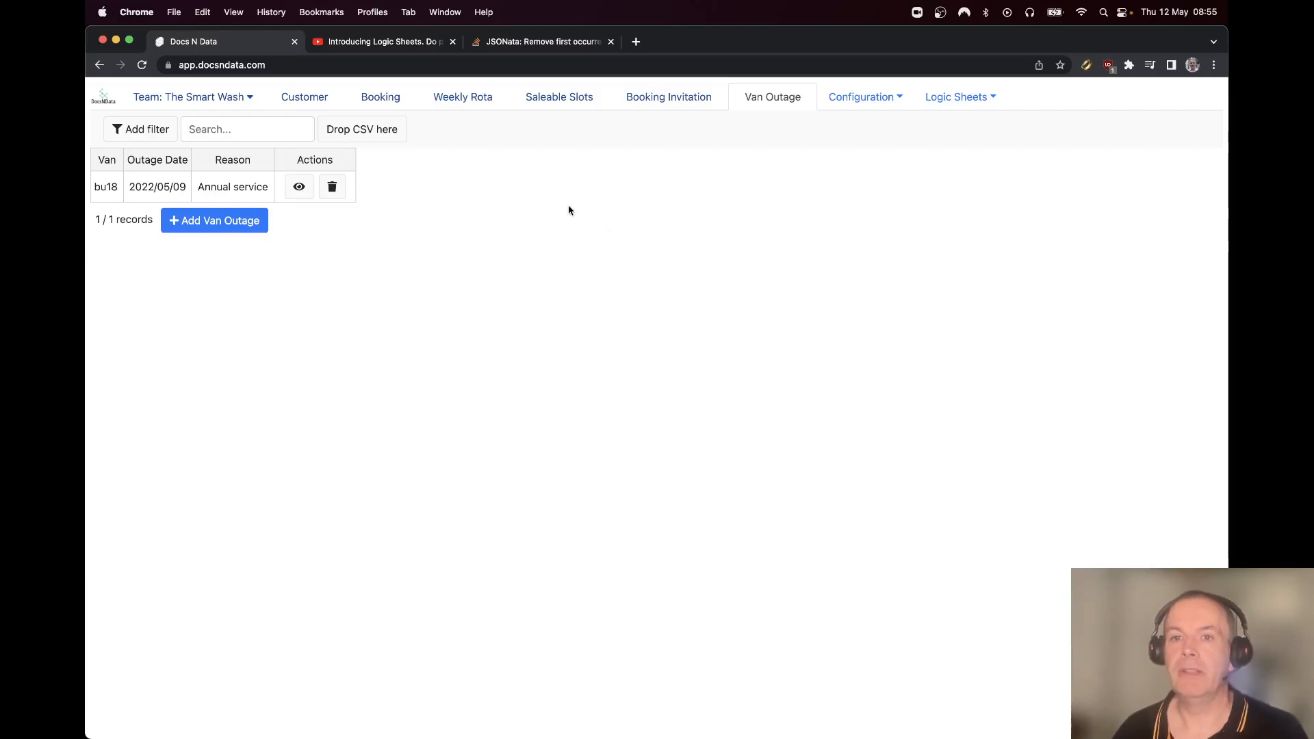
{"action": "left_click", "coordinate": [379, 99]}
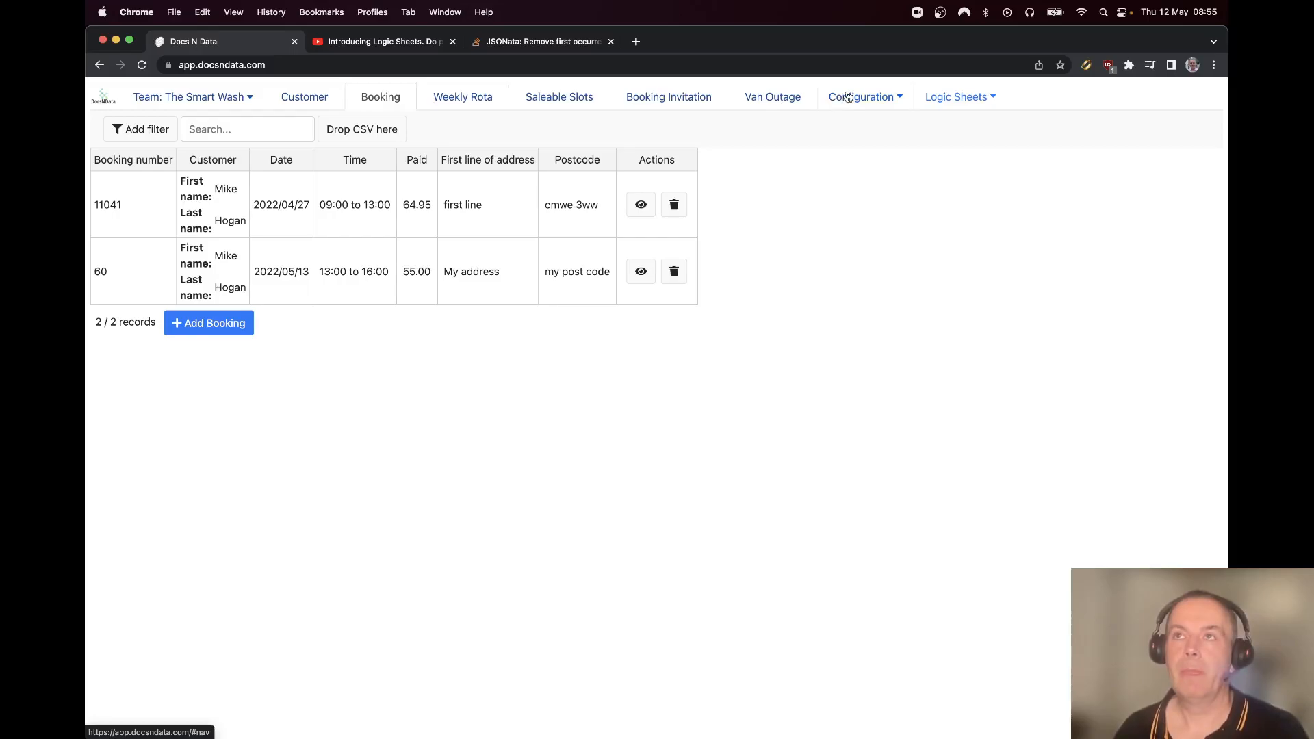
{"action": "left_click", "coordinate": [789, 98]}
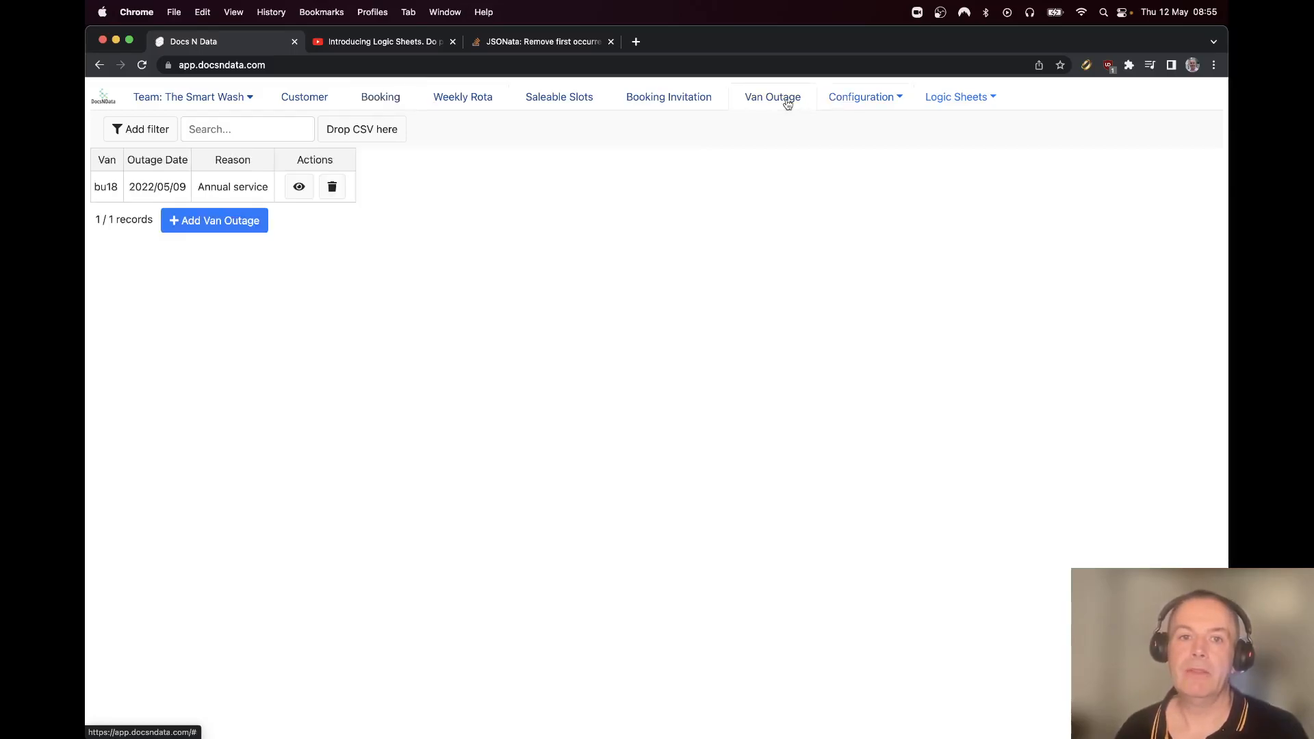
{"action": "left_click", "coordinate": [395, 109]}
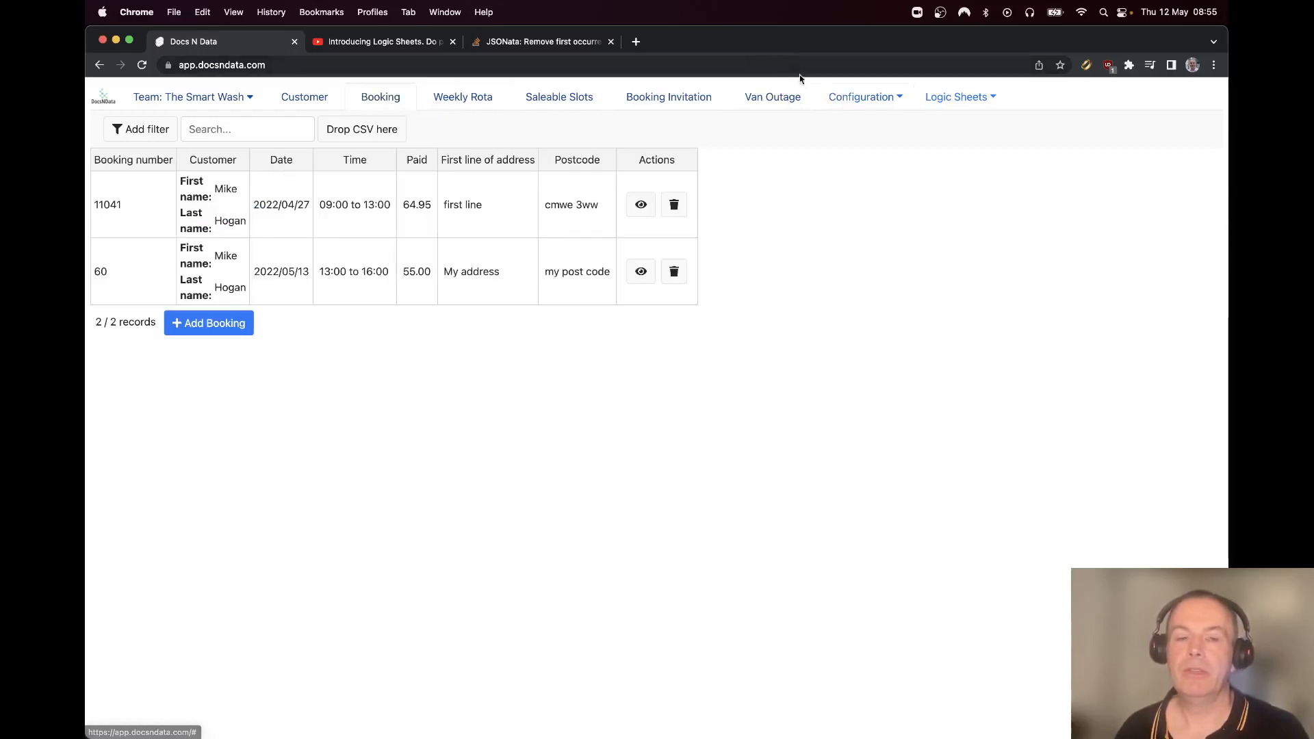
{"action": "left_click", "coordinate": [847, 106]}
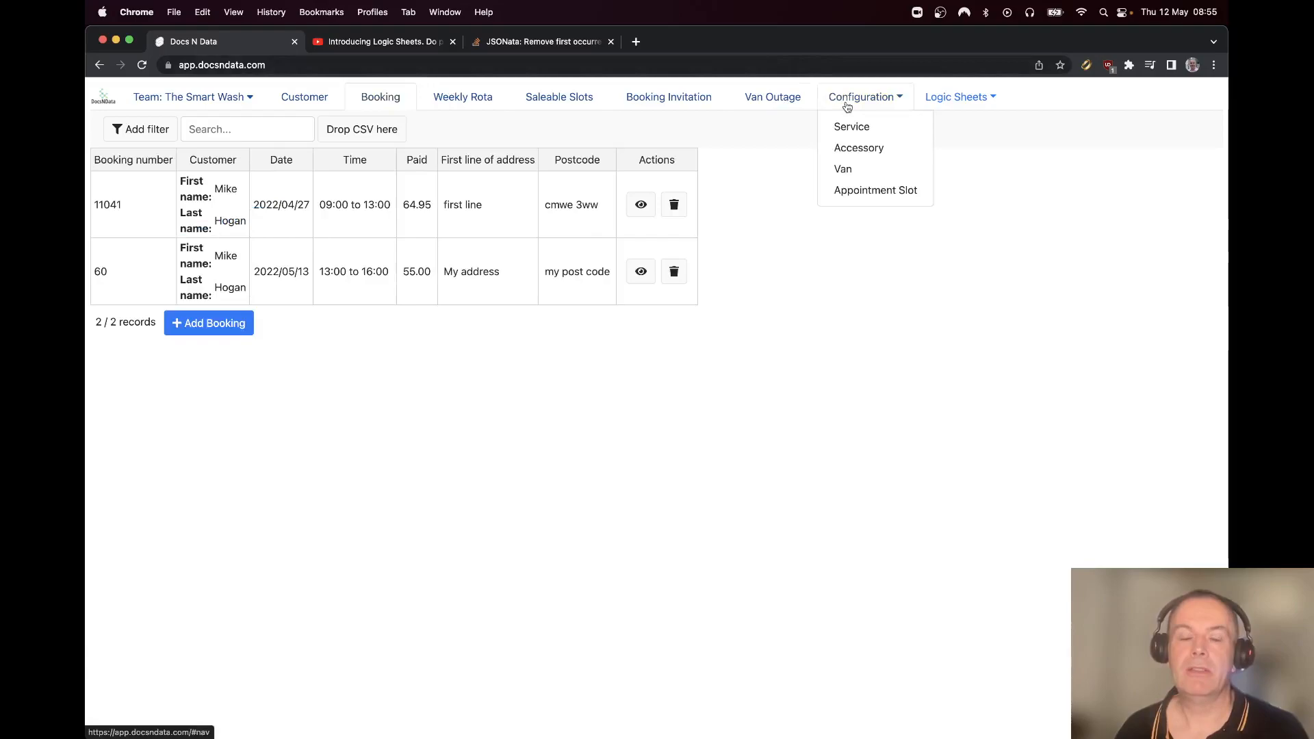
{"action": "left_click", "coordinate": [847, 190]}
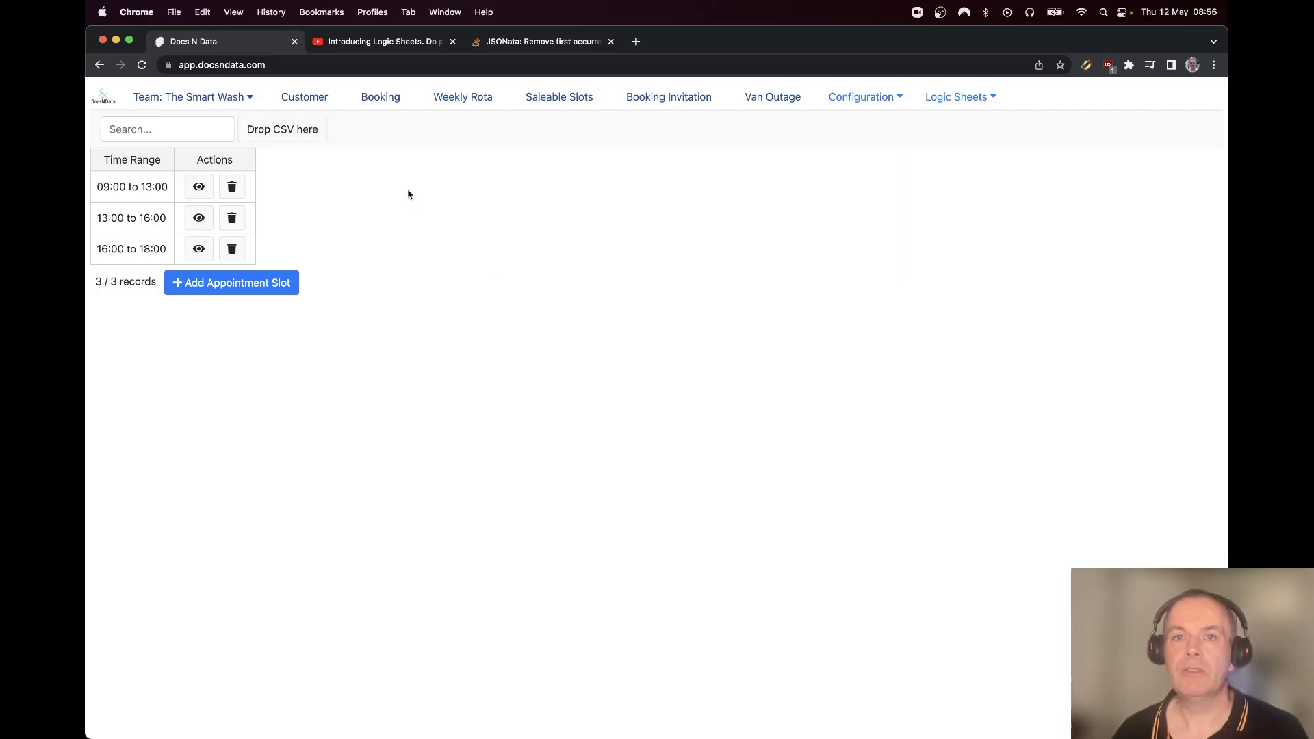
{"action": "left_click", "coordinate": [378, 53]}
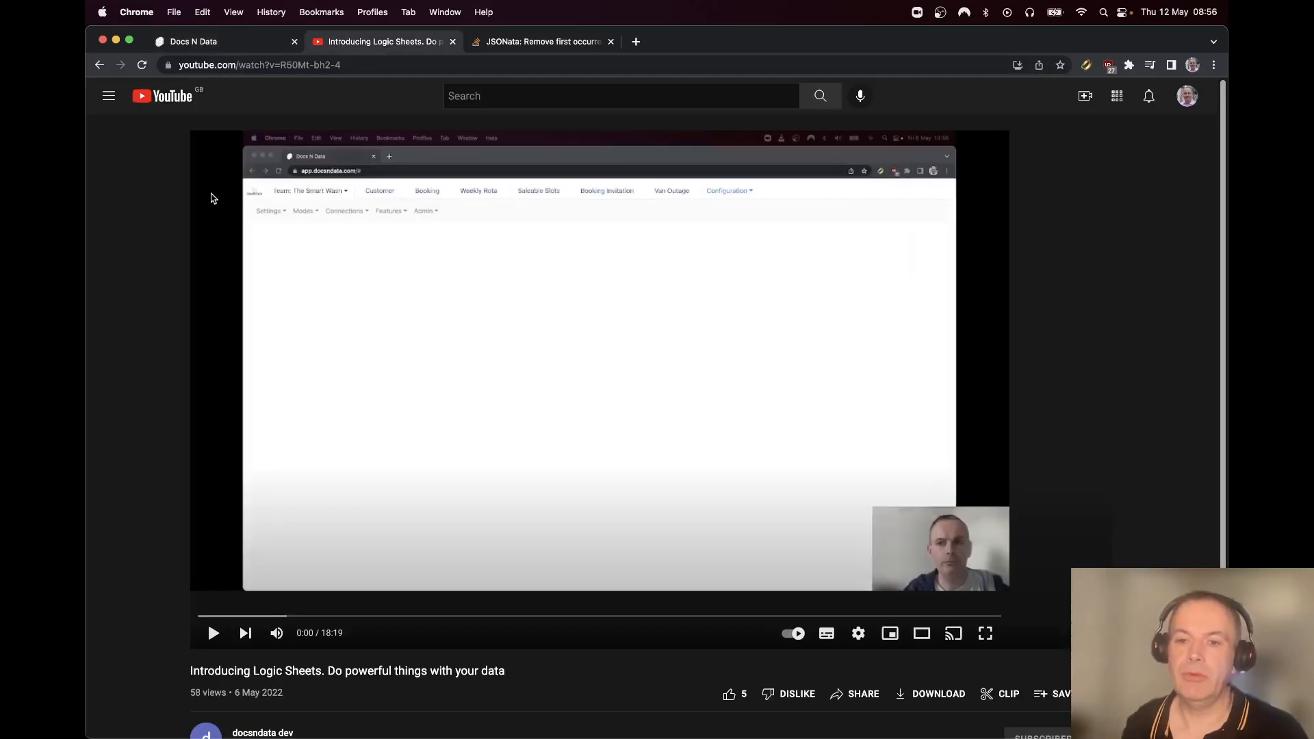
{"action": "left_click", "coordinate": [219, 40]}
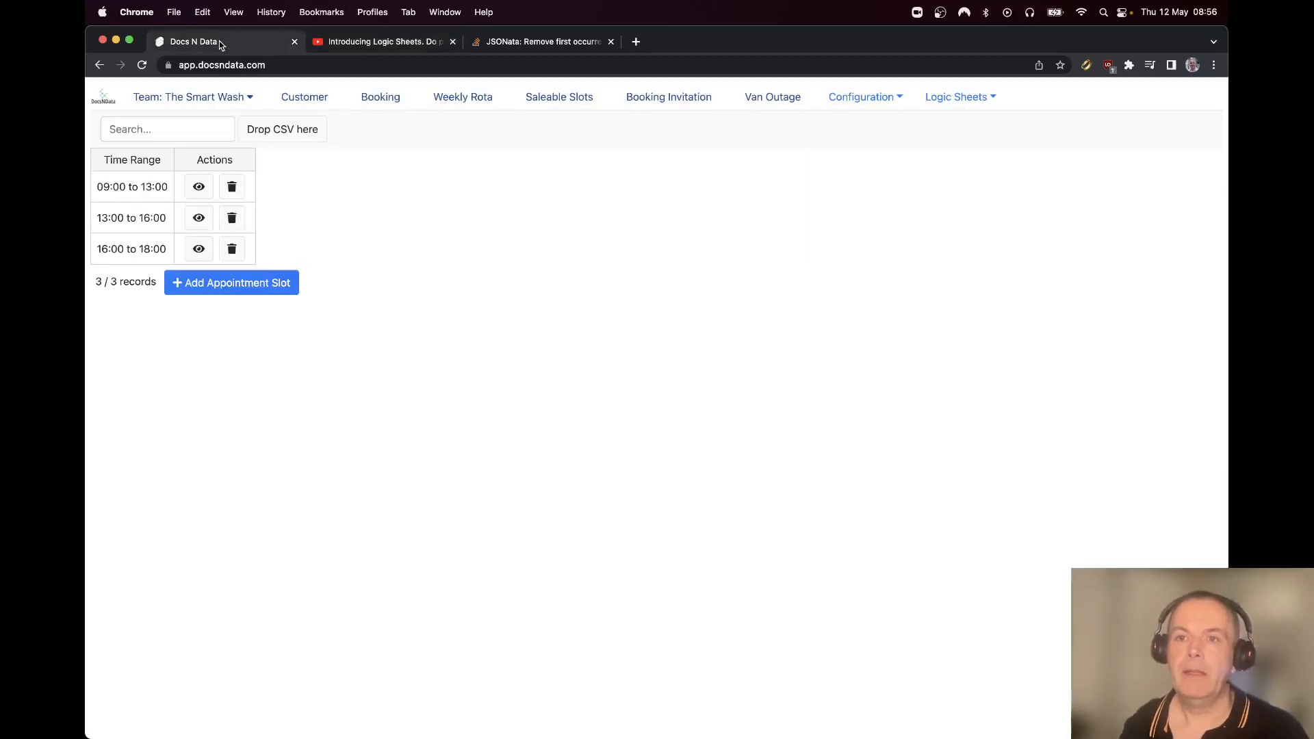
Run the Slot Capacity logic sheet with From date 08/05/2022 and To date 14/05/2022
{"action": "left_click", "coordinate": [962, 98]}
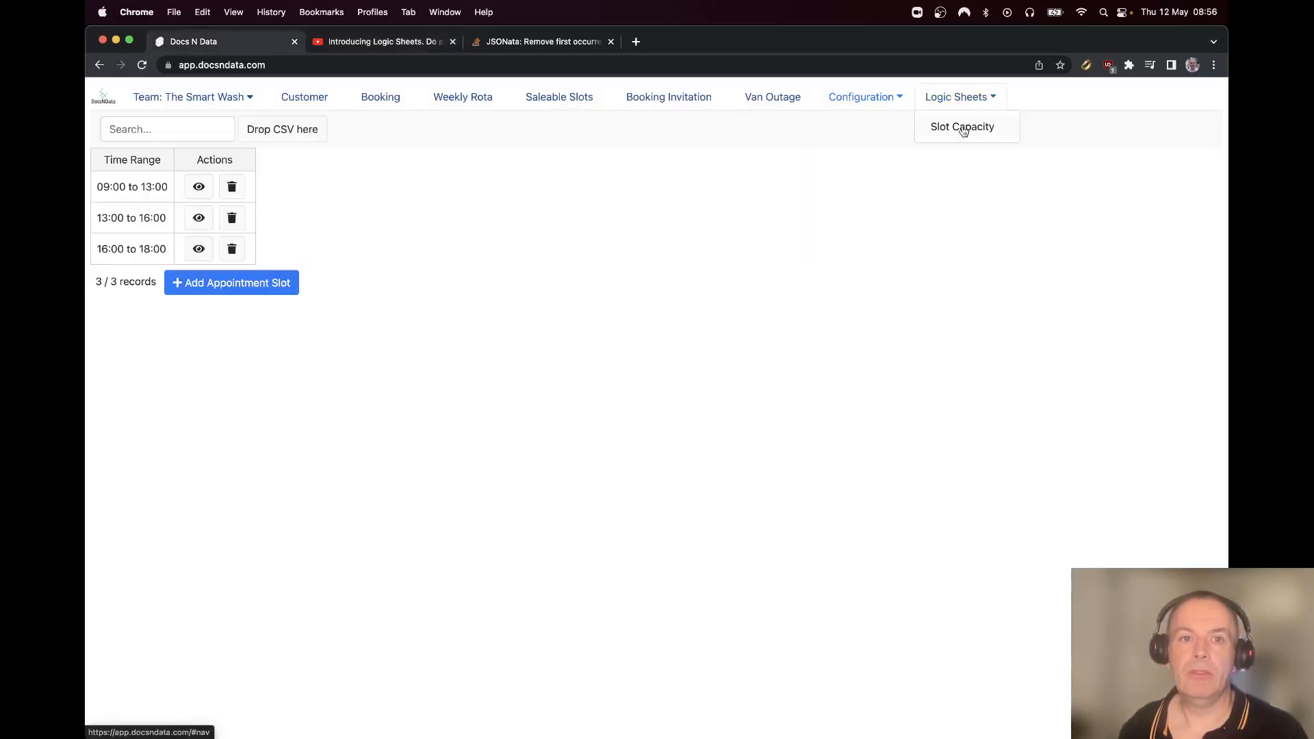
{"action": "left_click", "coordinate": [964, 131]}
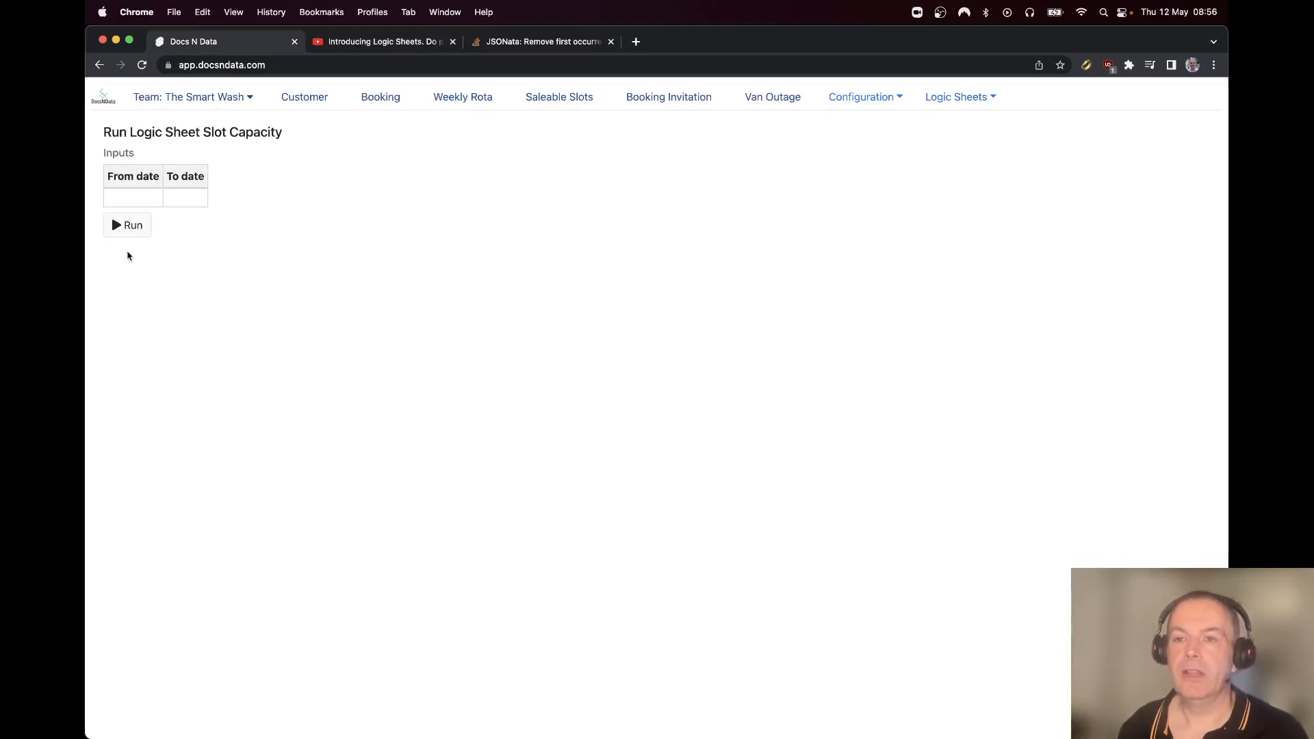
{"action": "left_click", "coordinate": [119, 199]}
{"action": "left_click", "coordinate": [123, 281]}
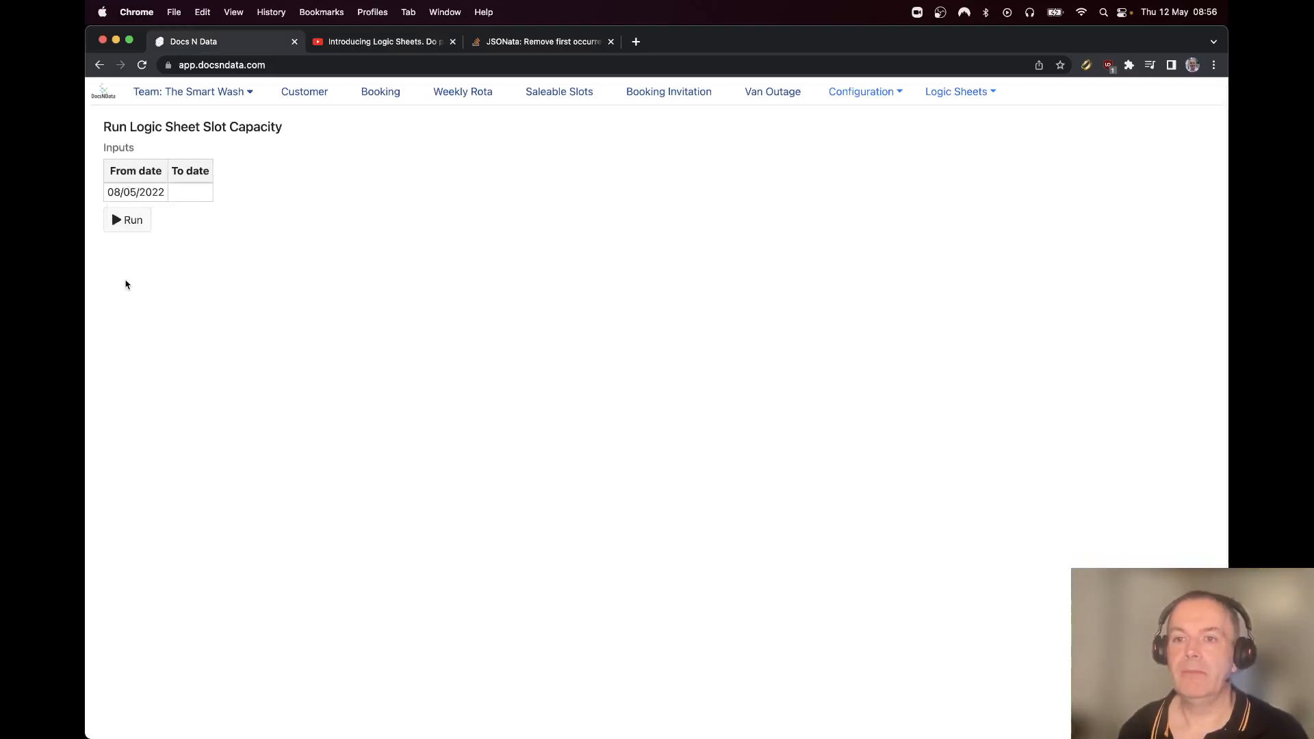
{"action": "left_click", "coordinate": [182, 196]}
{"action": "left_click", "coordinate": [361, 281]}
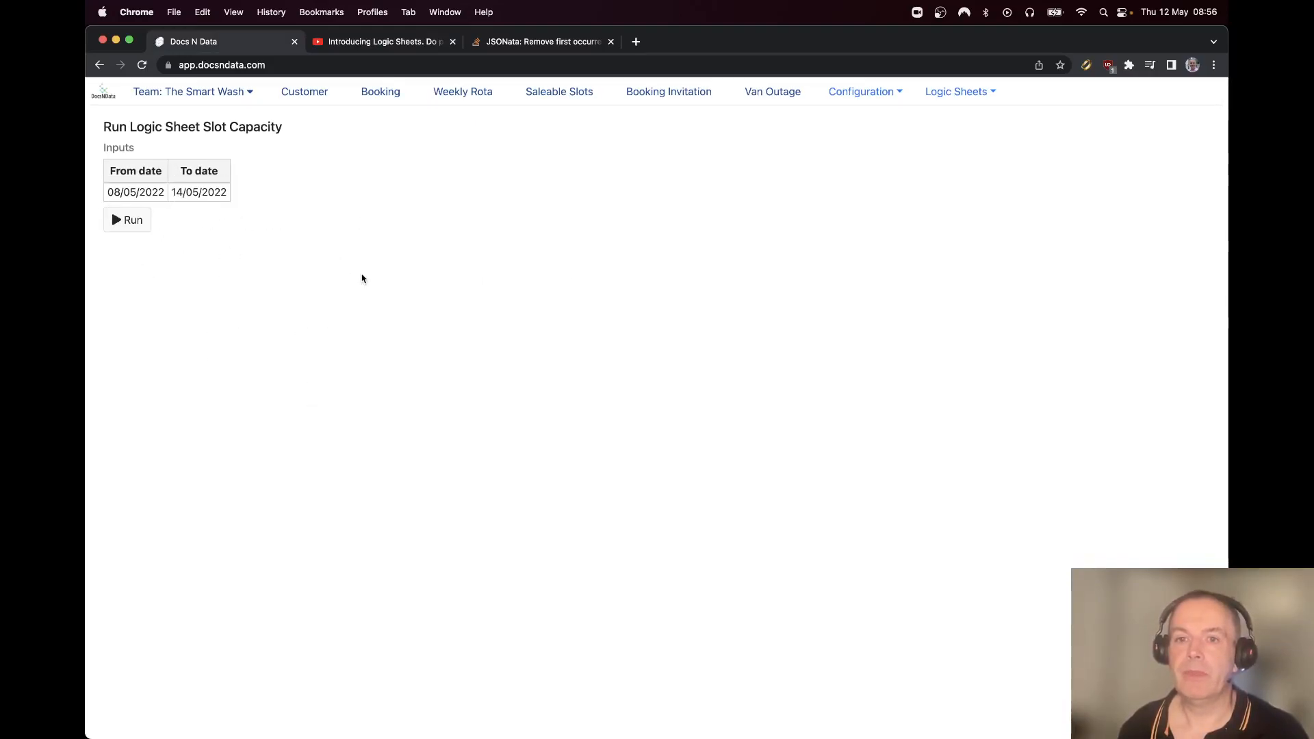
{"action": "left_click", "coordinate": [129, 220]}
Examine the vans and slots available per day in the Slot Capacity output and compare them with the van outage records
{"action": "scroll", "coordinate": [404, 267], "scroll_direction": "down", "scroll_amount": 1}
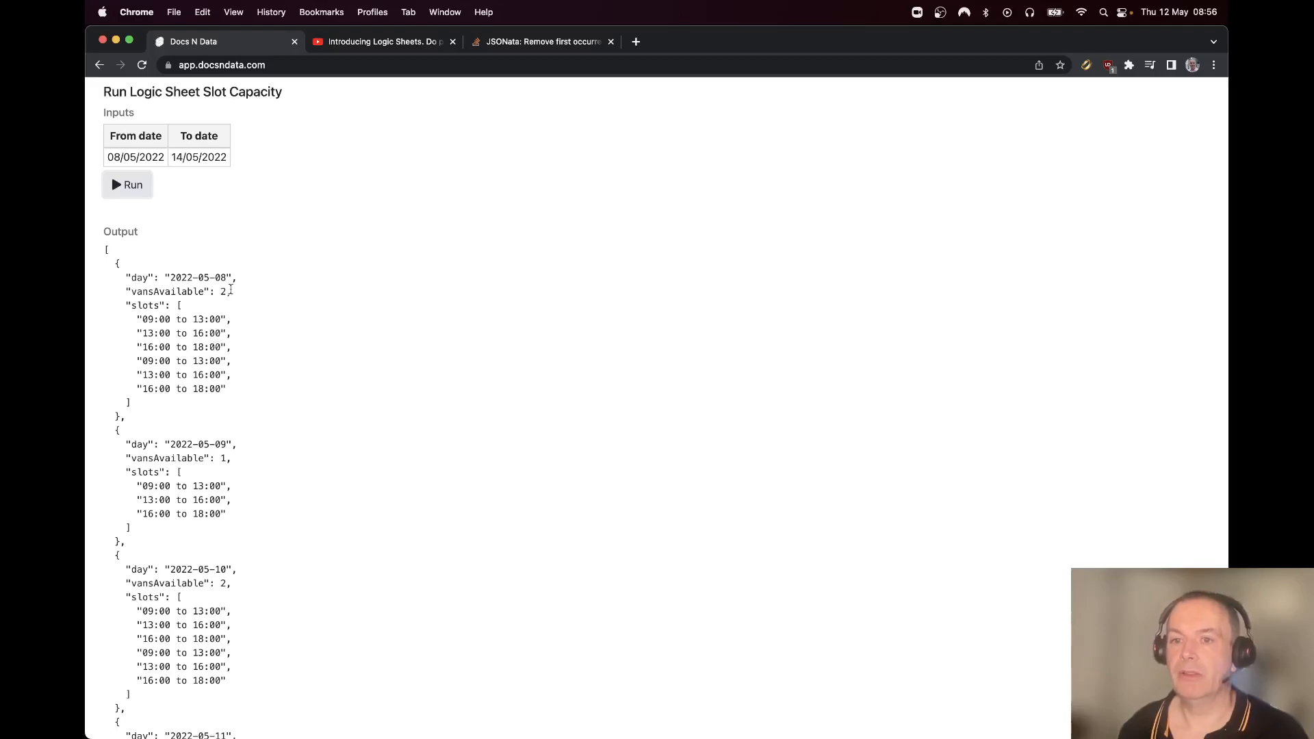
{"action": "scroll", "coordinate": [266, 365], "scroll_direction": "down", "scroll_amount": 1}
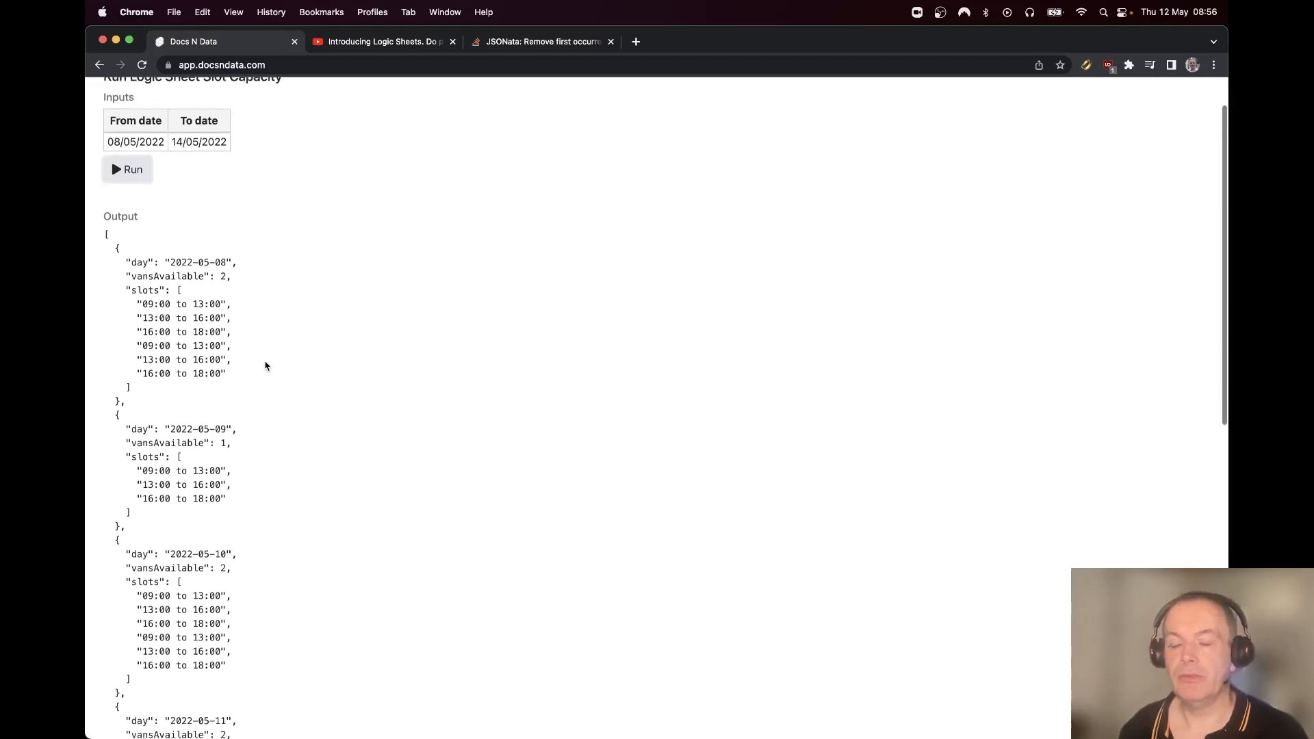
{"action": "scroll", "coordinate": [265, 365], "scroll_direction": "up", "scroll_amount": 3}
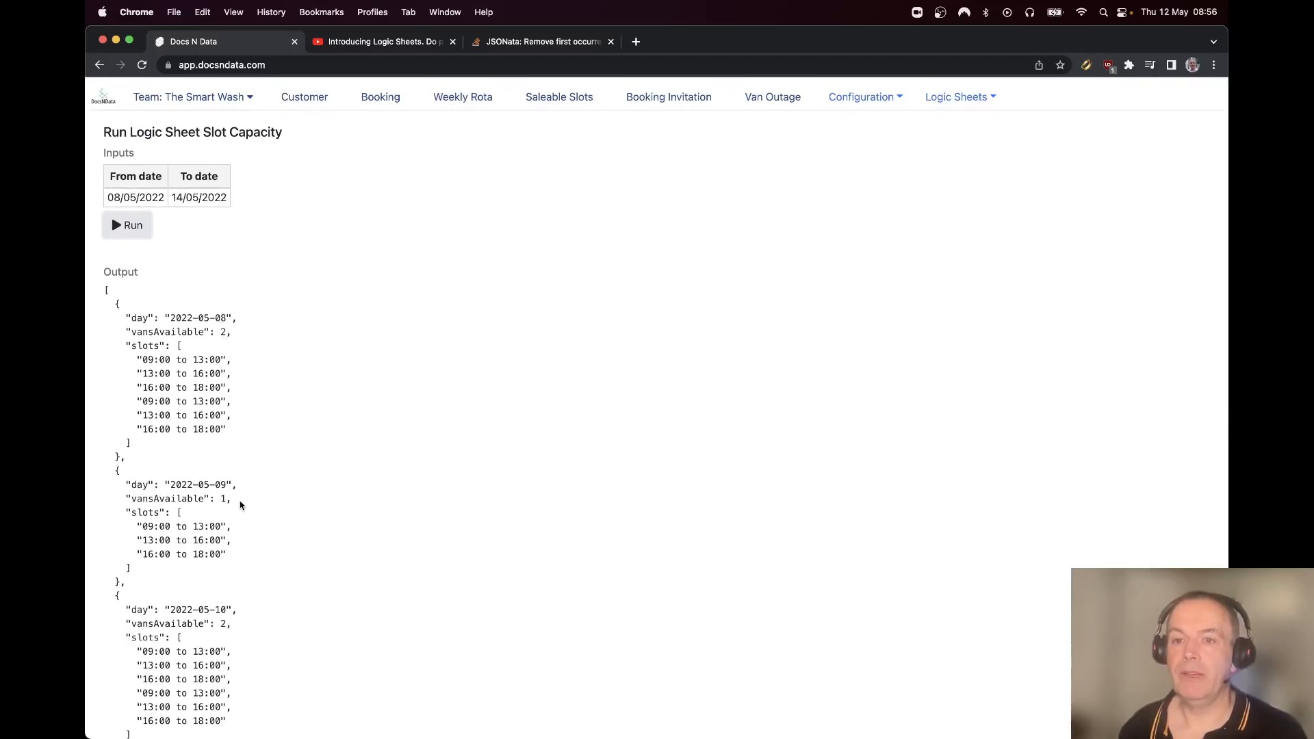
{"action": "scroll", "coordinate": [240, 506], "scroll_direction": "down", "scroll_amount": 4}
{"action": "scroll", "coordinate": [240, 506], "scroll_direction": "down", "scroll_amount": 20}
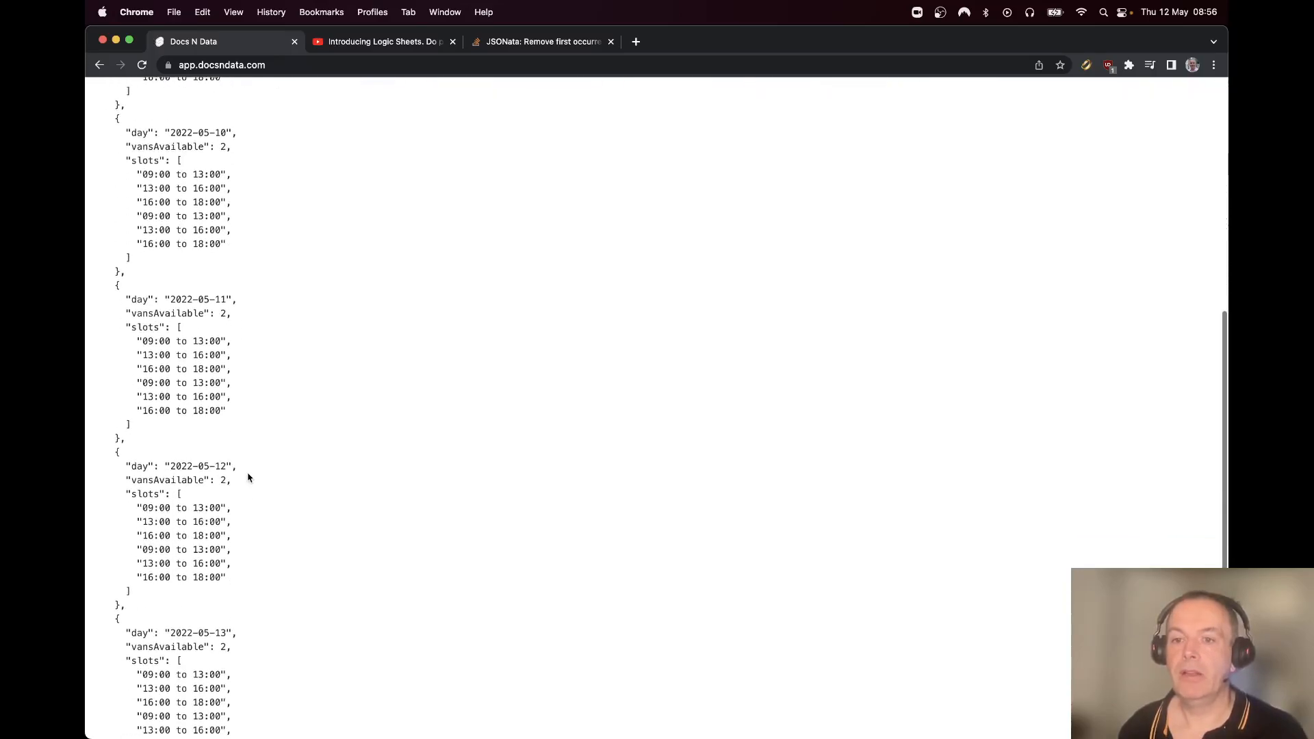
{"action": "scroll", "coordinate": [247, 478], "scroll_direction": "up", "scroll_amount": 20}
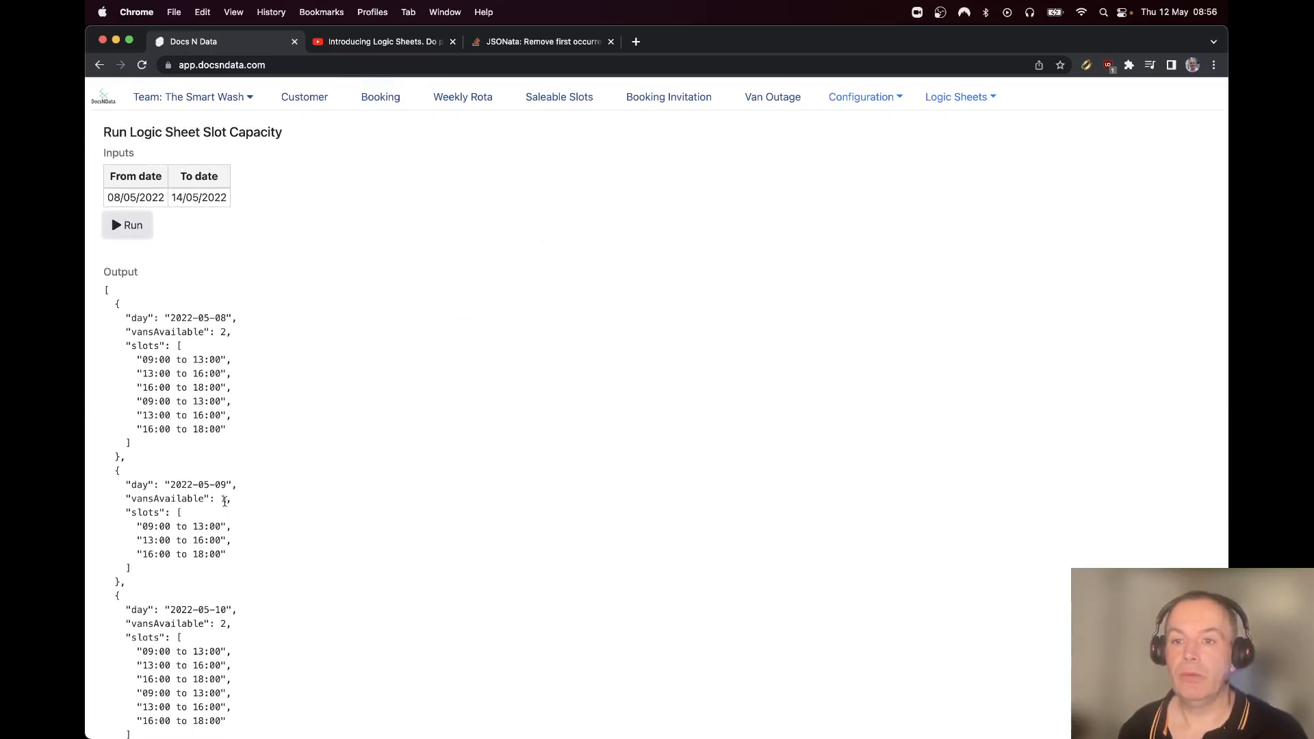
{"action": "left_click", "coordinate": [780, 102]}
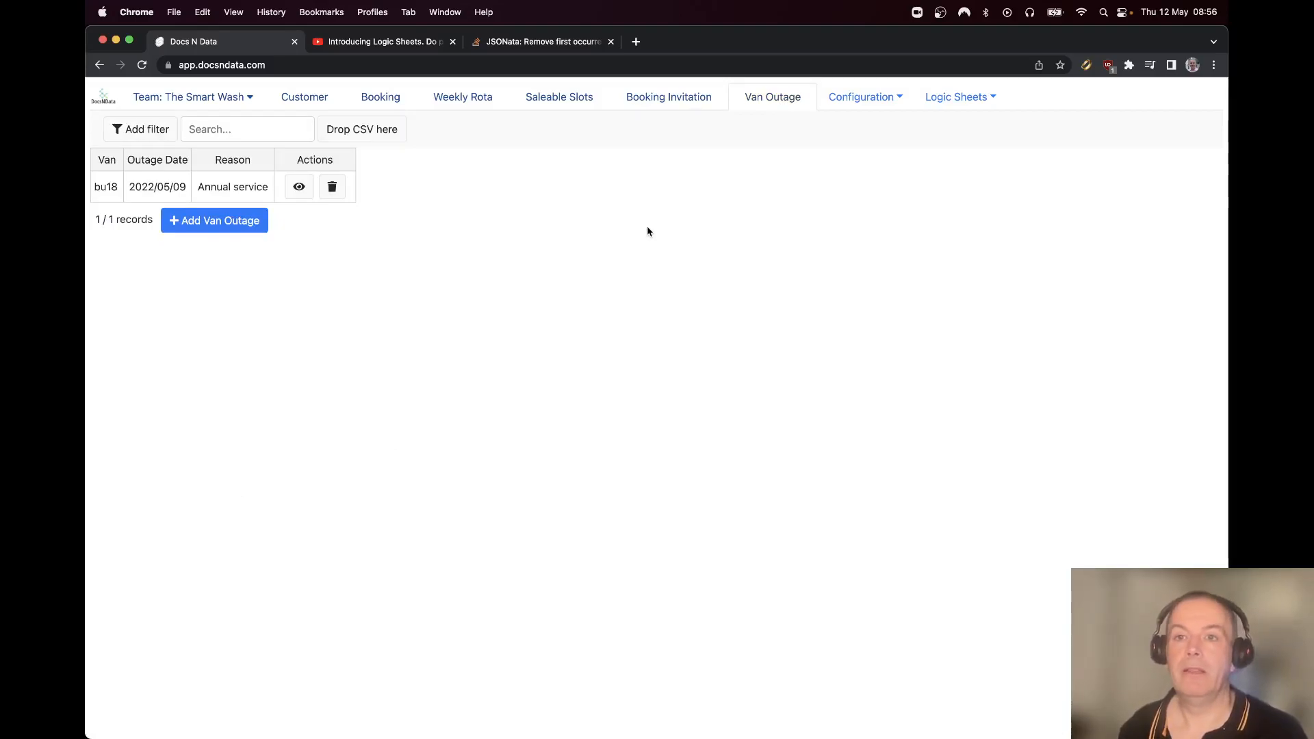
{"action": "left_click", "coordinate": [944, 97]}
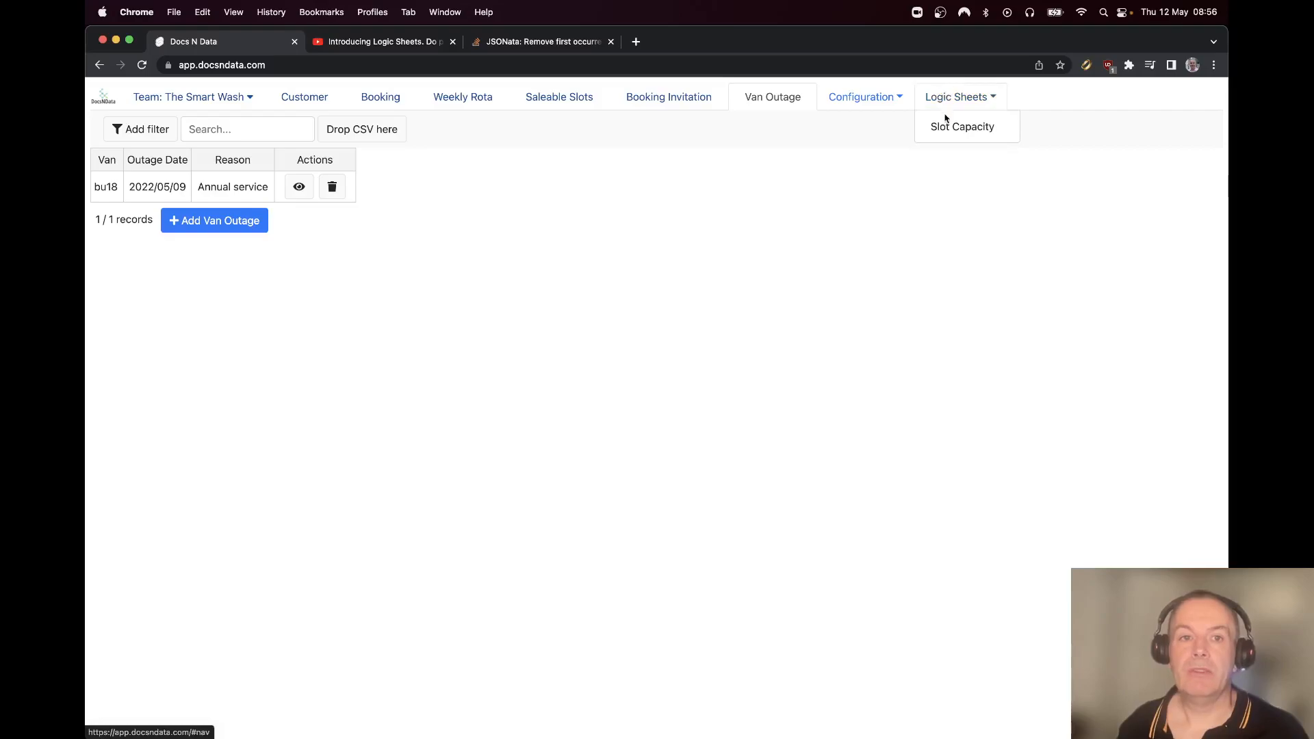
{"action": "left_click", "coordinate": [948, 125]}
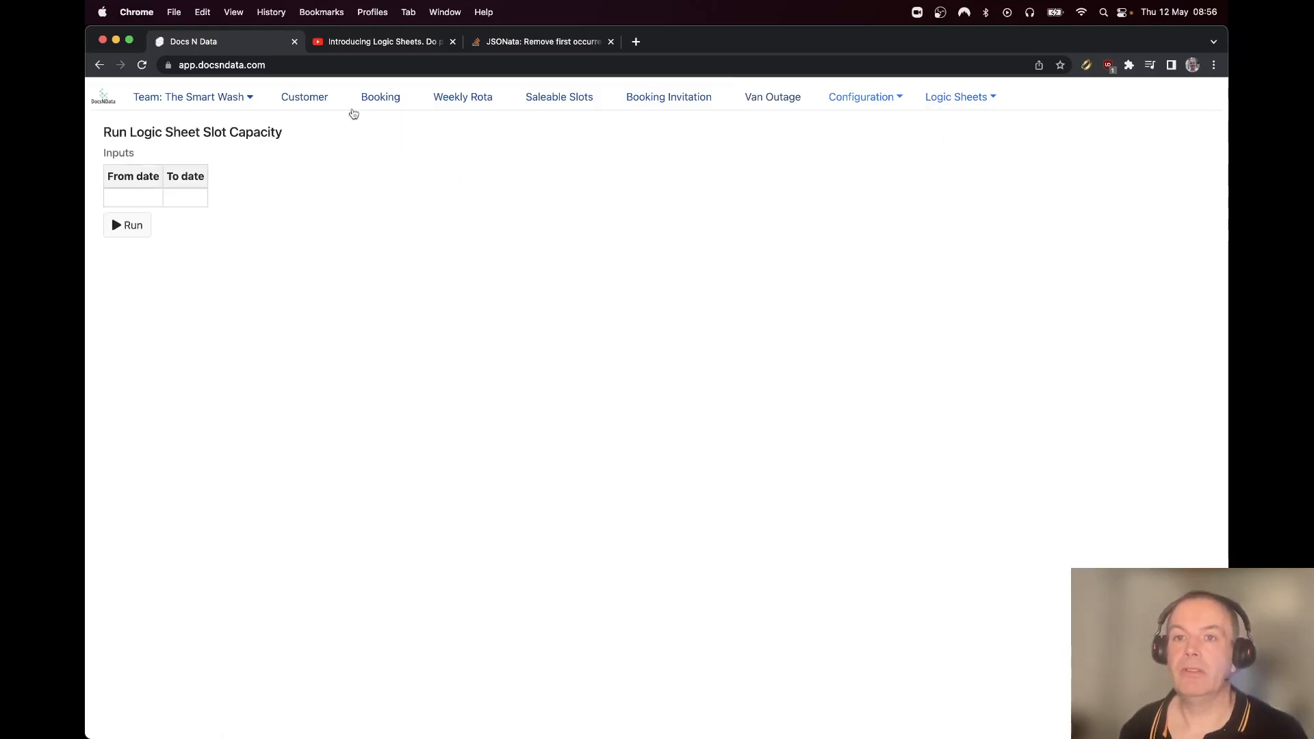
Close the Introducing Logic Sheets video page and return to the Docs N Data app
{"action": "left_click", "coordinate": [359, 43]}
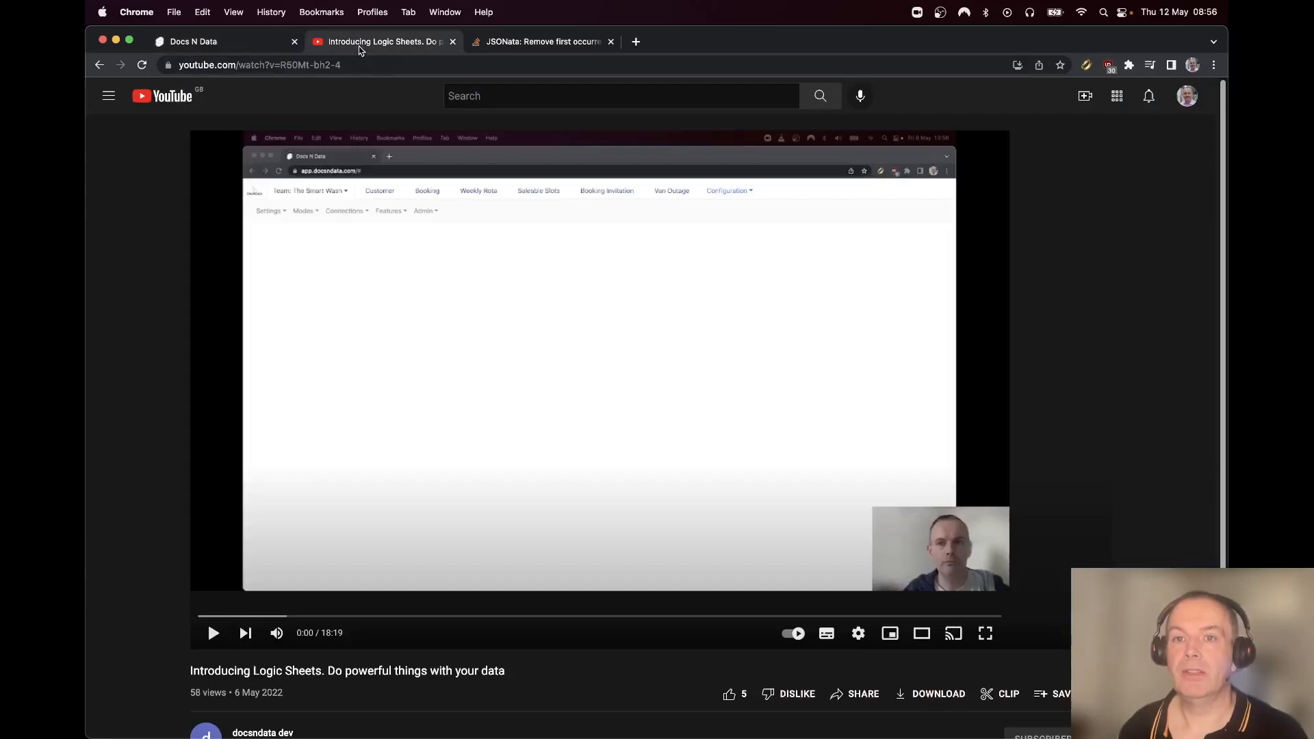
{"action": "left_click", "coordinate": [452, 42]}
{"action": "left_click", "coordinate": [220, 42]}
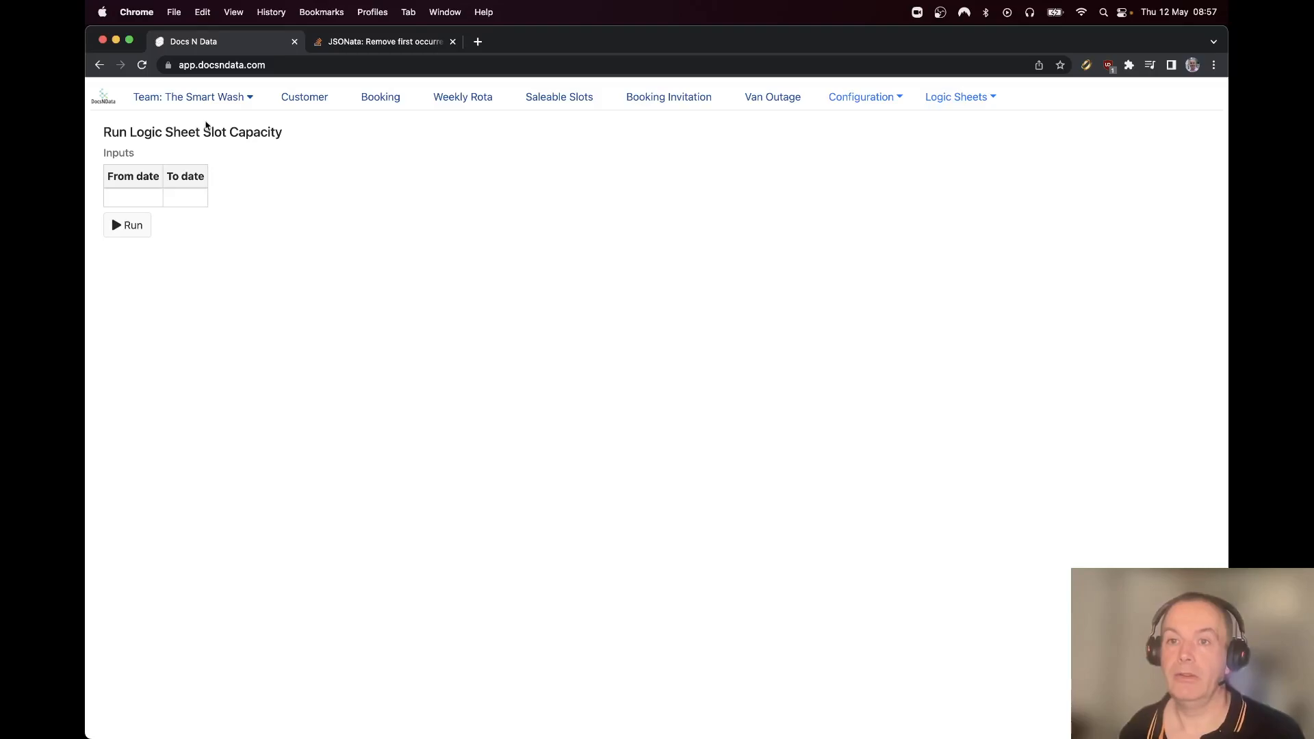
Enable Design View for the team and save the mode setting
{"action": "left_click", "coordinate": [199, 100]}
{"action": "left_click", "coordinate": [182, 136]}
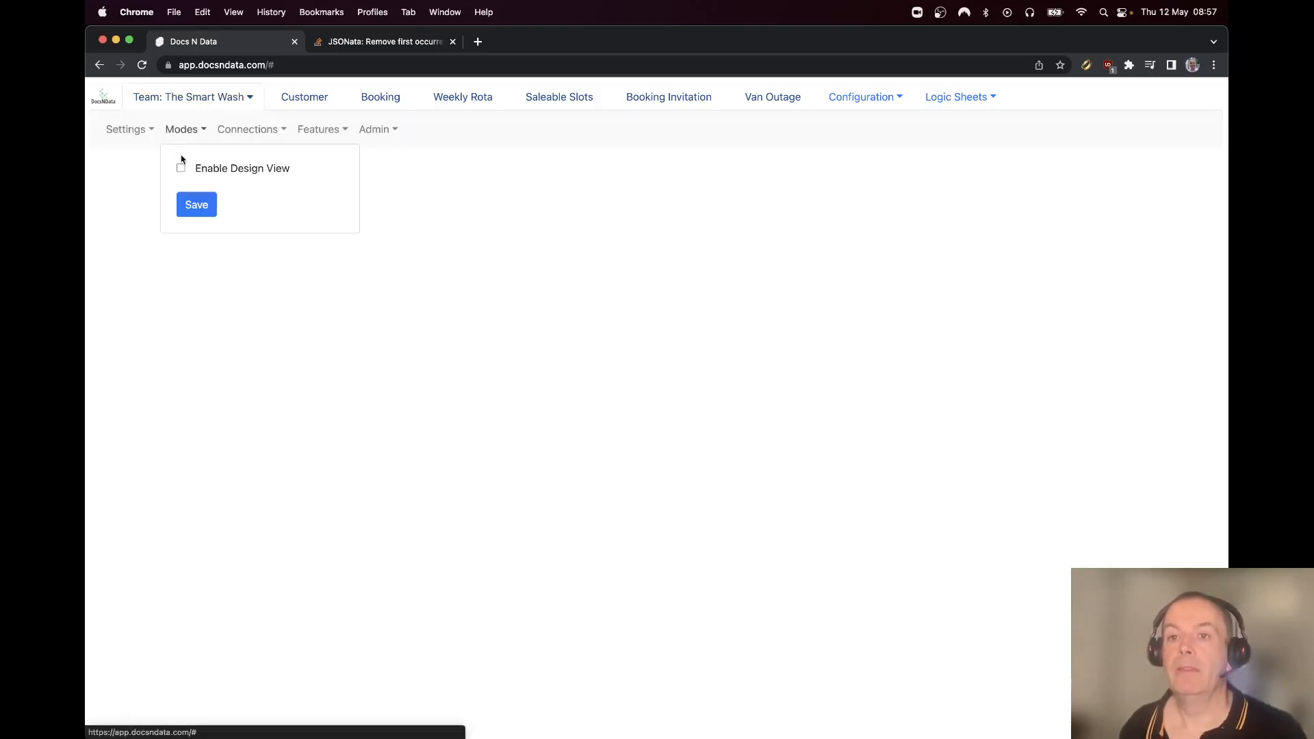
{"action": "left_click", "coordinate": [181, 169]}
{"action": "left_click", "coordinate": [197, 205]}
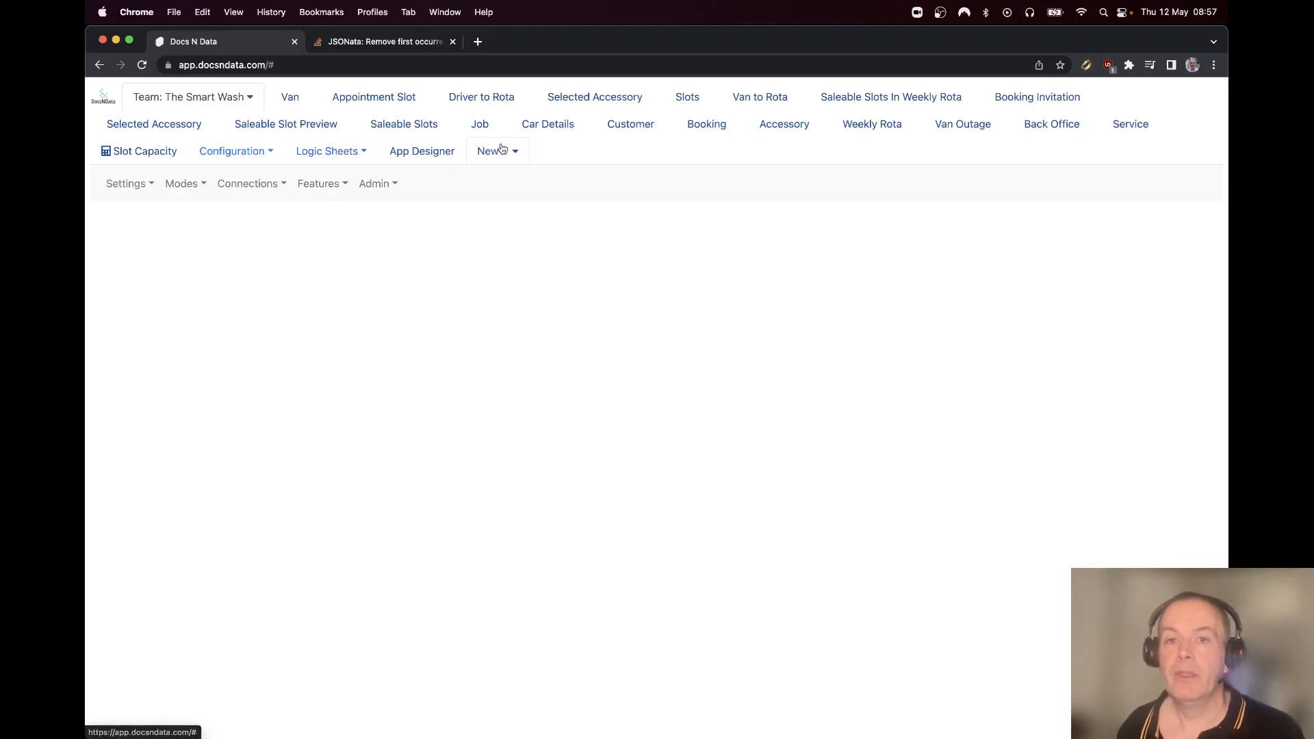
Open the Slot Capacity logic sheet's design and examine its inputs, data fetches and transform
{"action": "left_click", "coordinate": [354, 149]}
{"action": "left_click", "coordinate": [344, 179]}
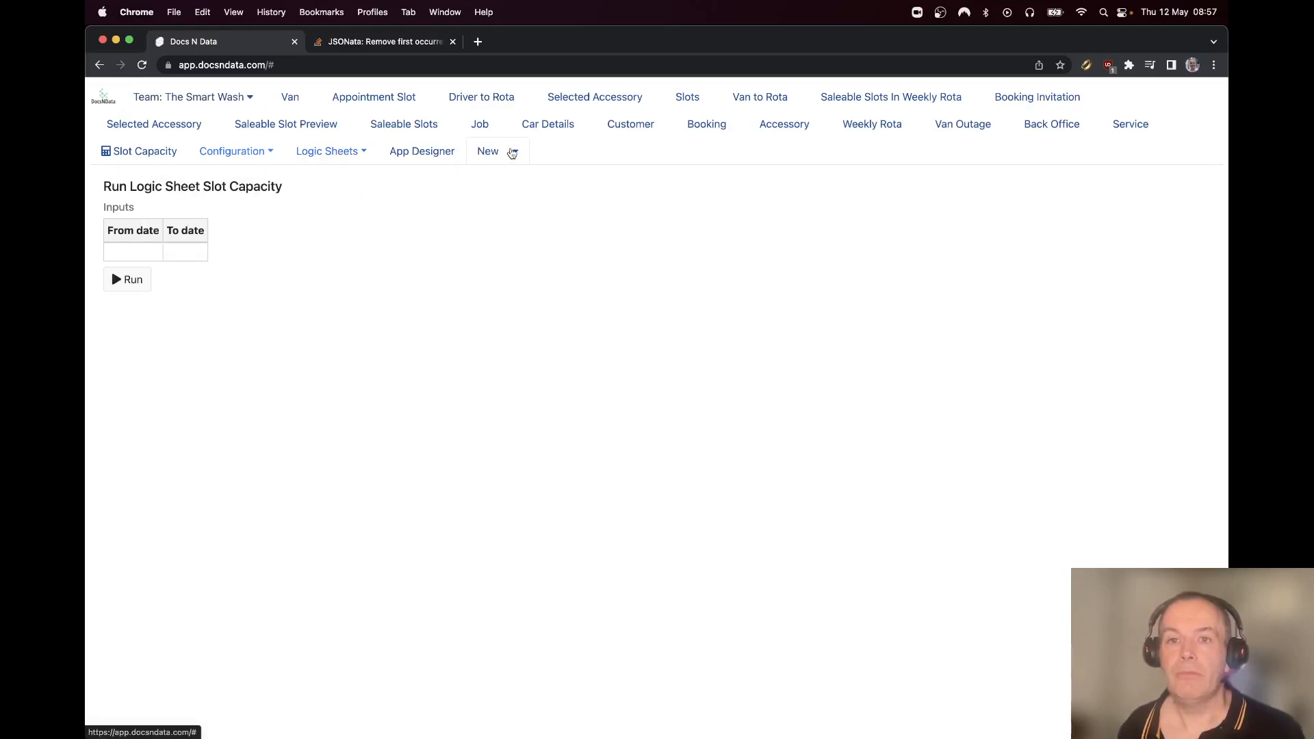
{"action": "left_click", "coordinate": [161, 154]}
{"action": "scroll", "coordinate": [272, 294], "scroll_direction": "down", "scroll_amount": 5}
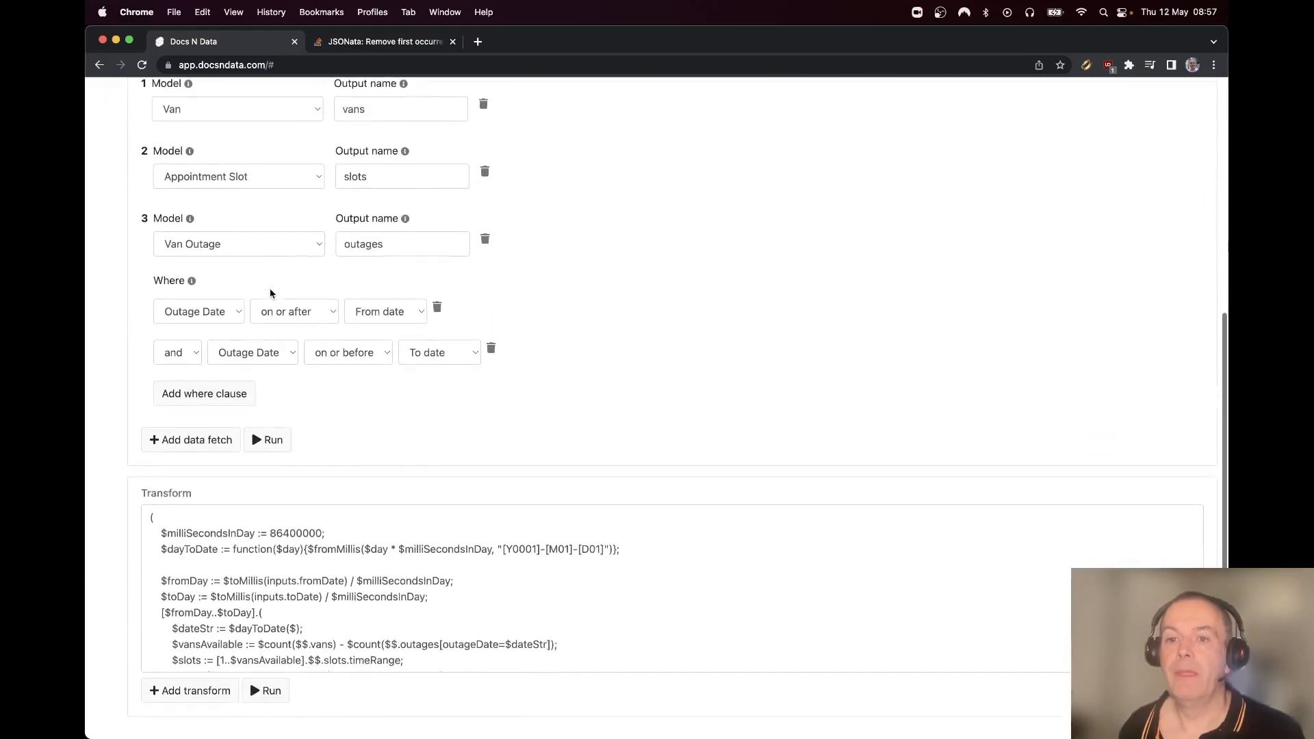
{"action": "scroll", "coordinate": [270, 294], "scroll_direction": "up", "scroll_amount": 5}
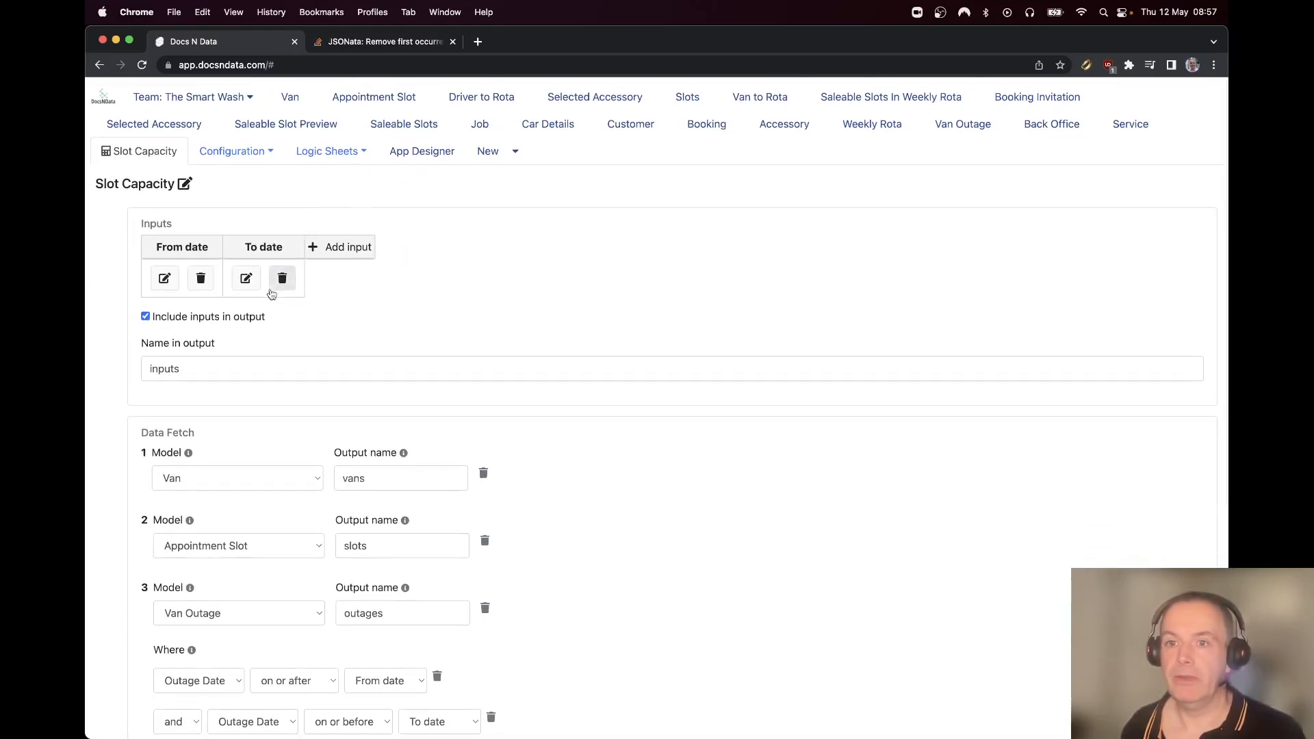
{"action": "scroll", "coordinate": [271, 293], "scroll_direction": "down", "scroll_amount": 6}
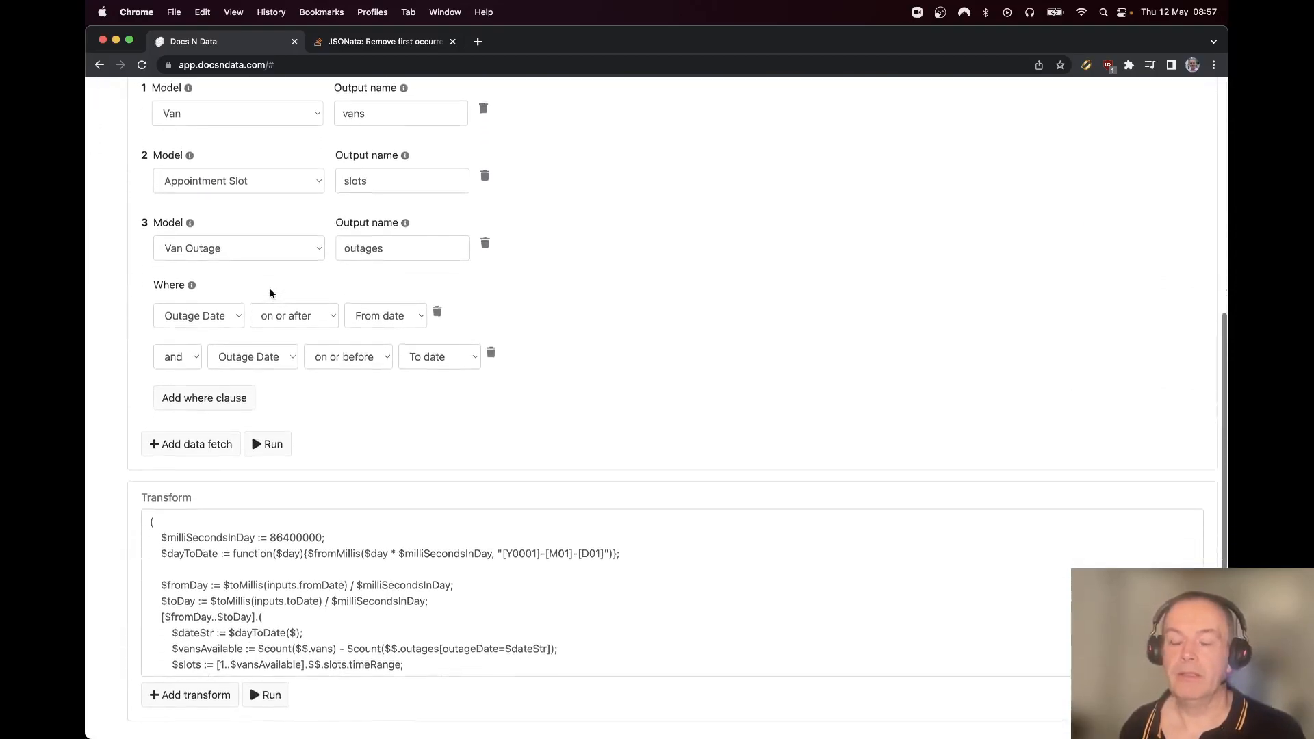
{"action": "scroll", "coordinate": [269, 293], "scroll_direction": "up", "scroll_amount": 6}
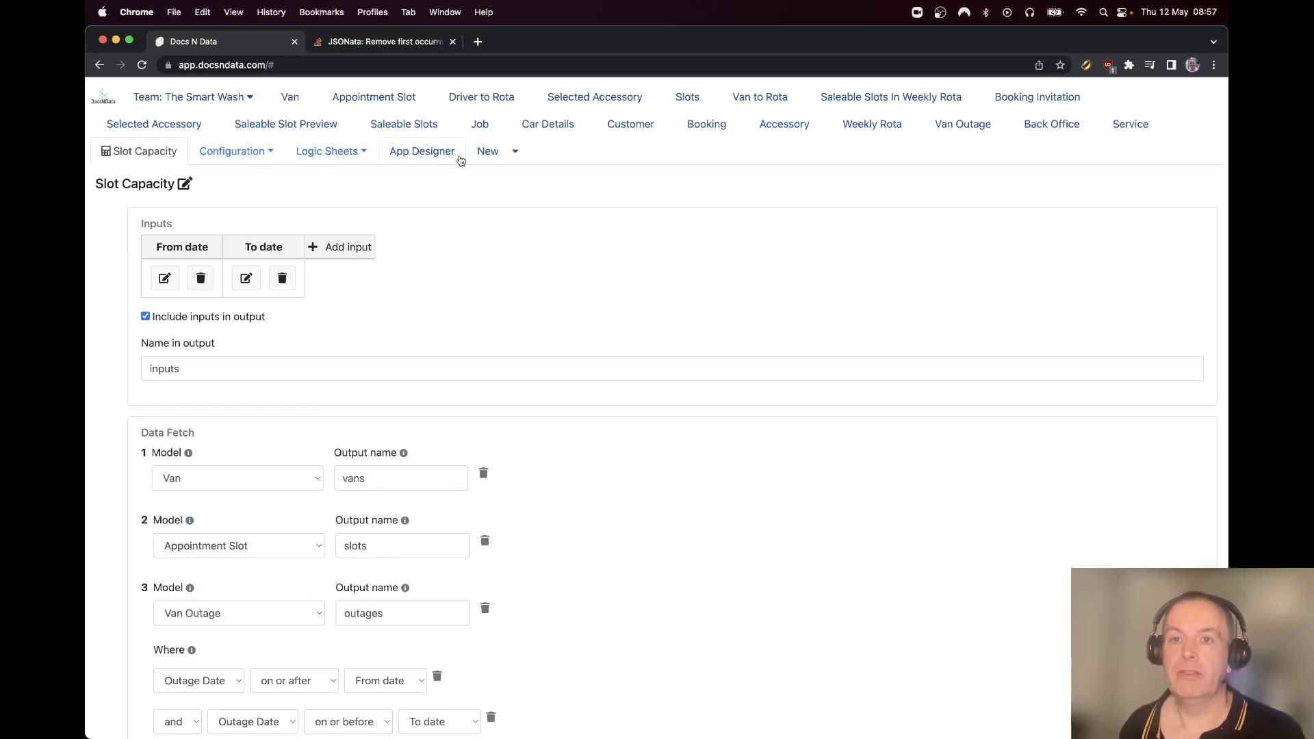
Create a new logic sheet and name it Bookings Made
{"action": "left_click", "coordinate": [488, 153]}
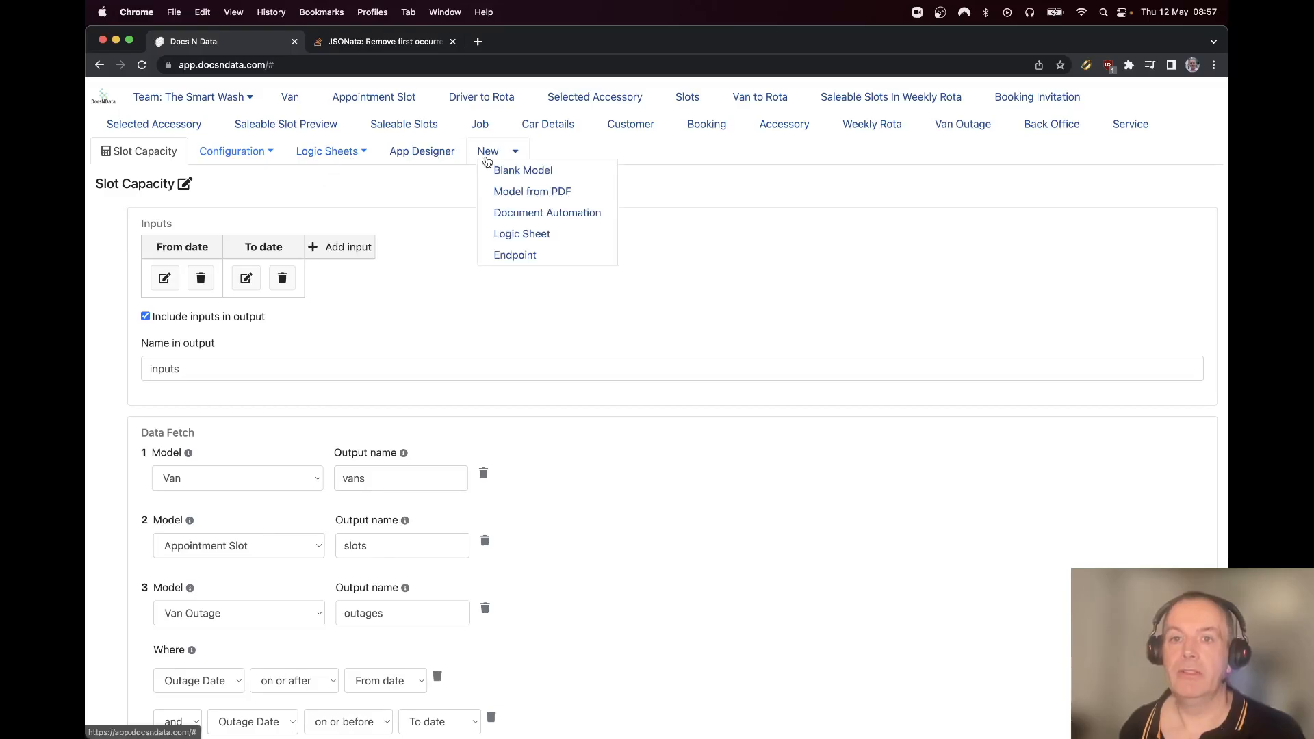
{"action": "left_click", "coordinate": [504, 236]}
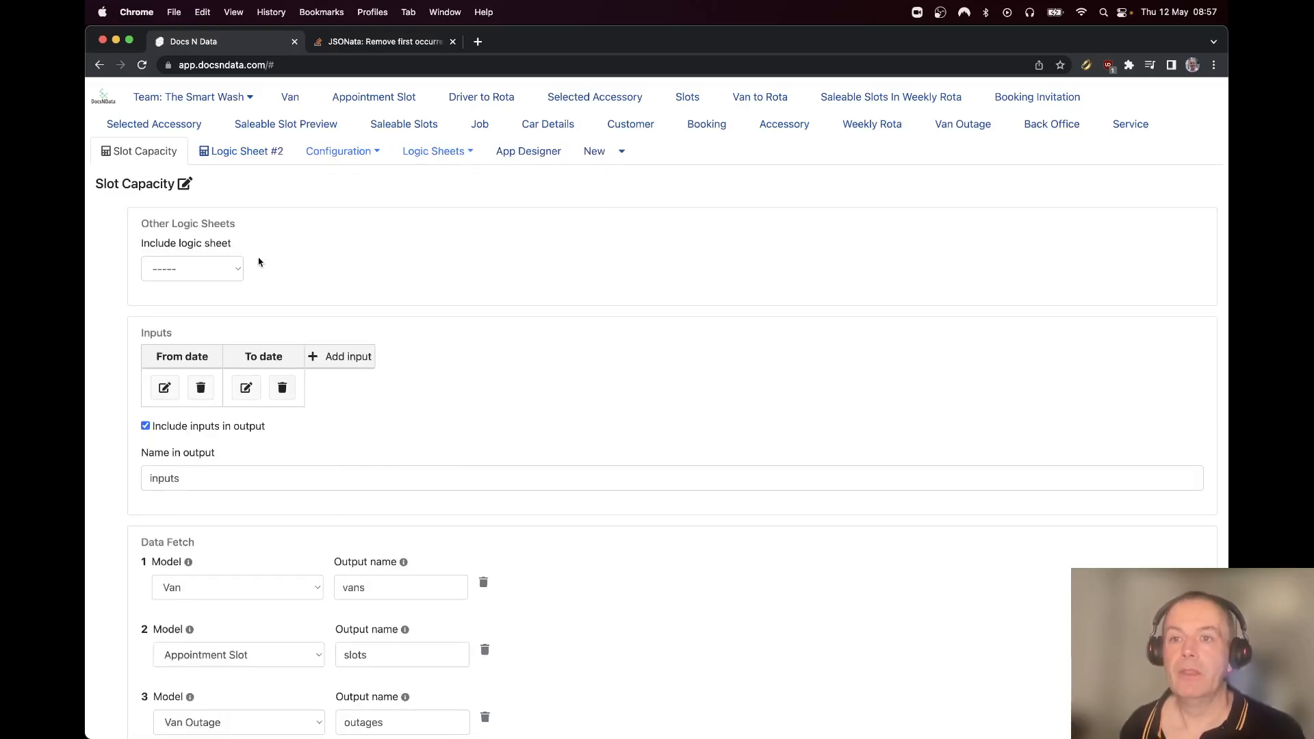
{"action": "left_click", "coordinate": [245, 156]}
{"action": "left_click", "coordinate": [195, 184]}
{"action": "left_click", "coordinate": [196, 188]}
{"action": "type", "text": "Boo"}
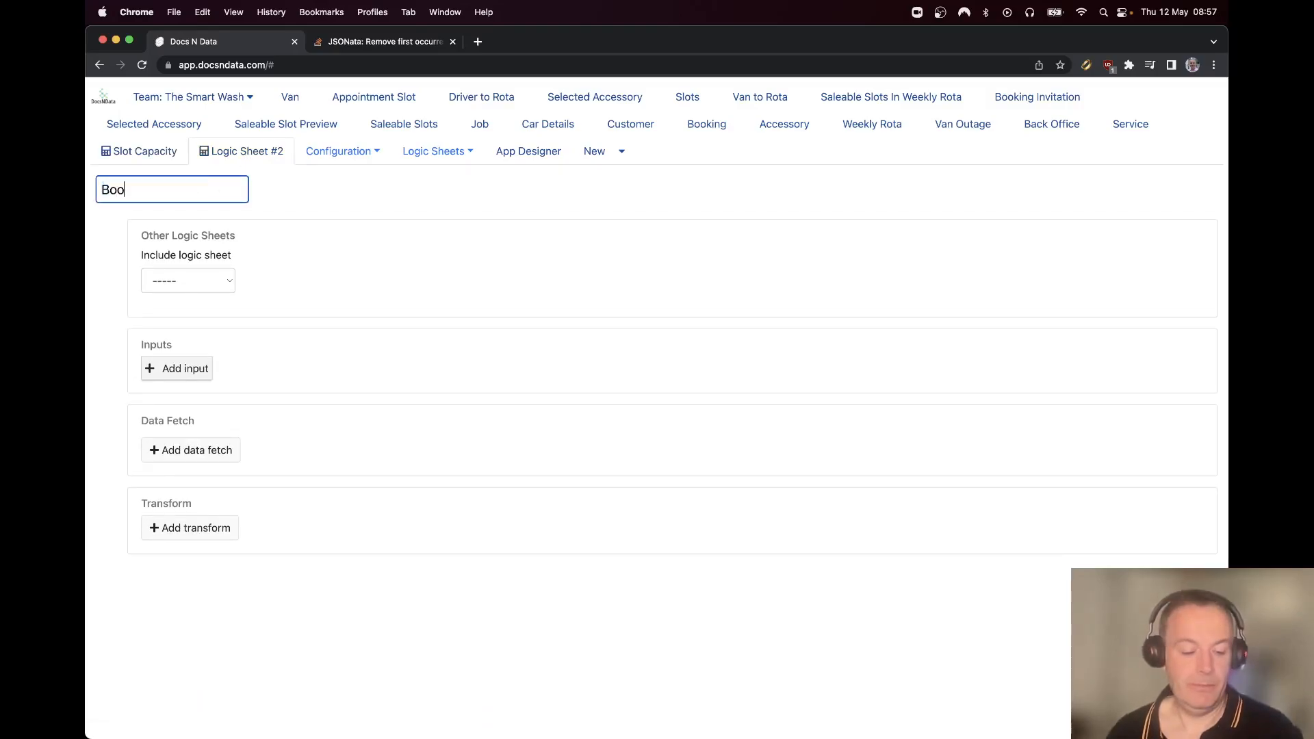
{"action": "type", "text": "kings Ma"}
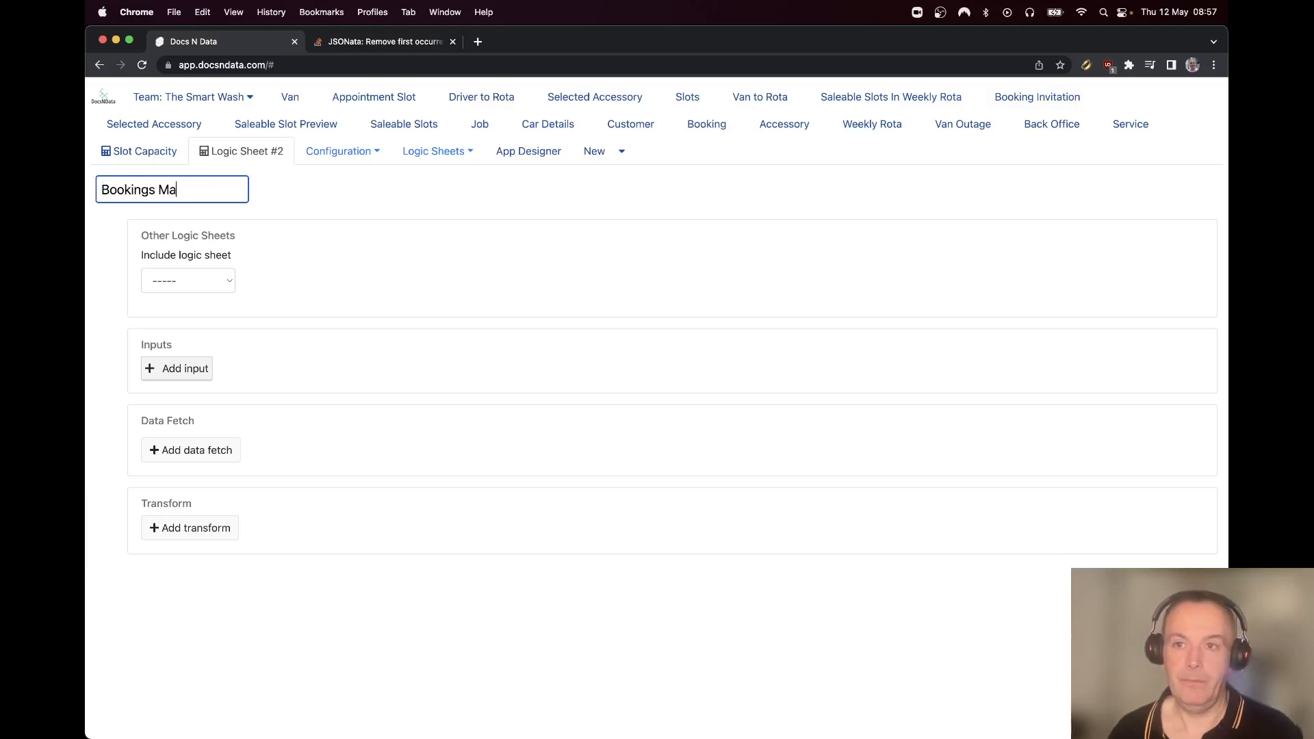
{"action": "key", "text": "Return"}
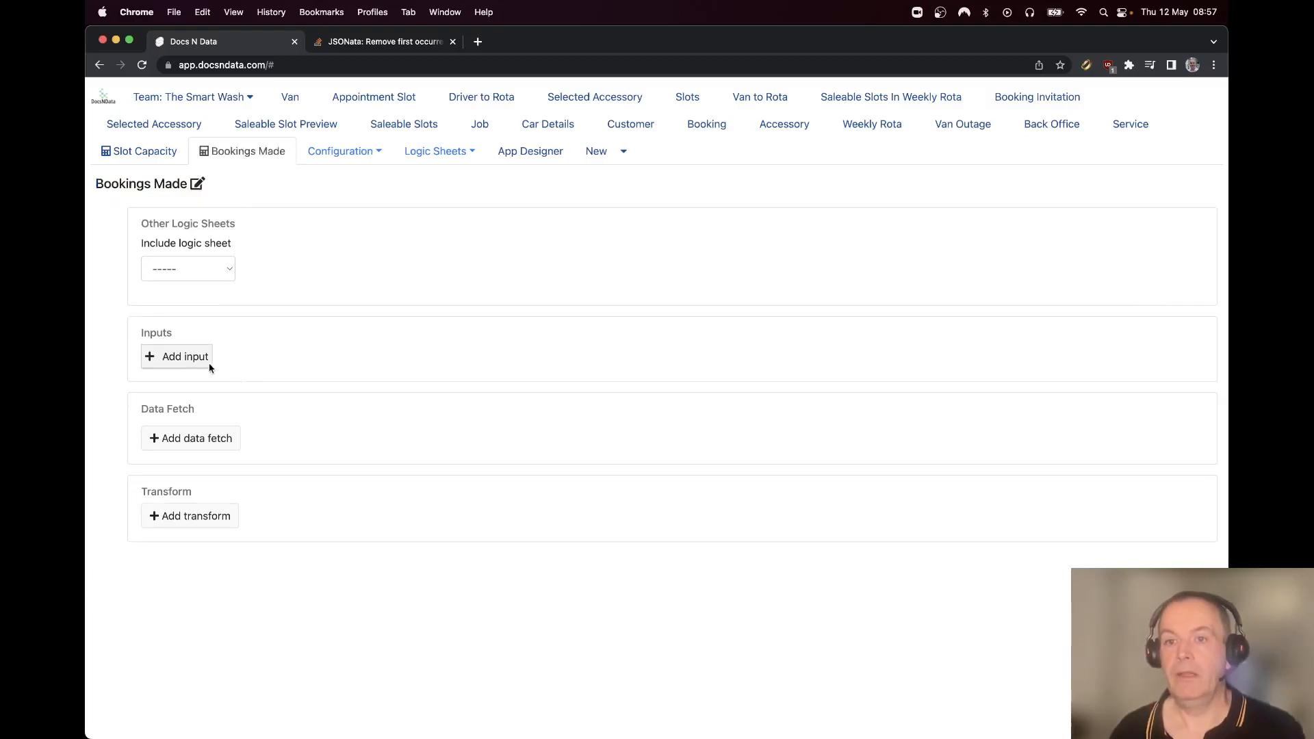
Add two inputs to the Bookings Made sheet and define the first as From date with type Date
{"action": "left_click", "coordinate": [205, 361]}
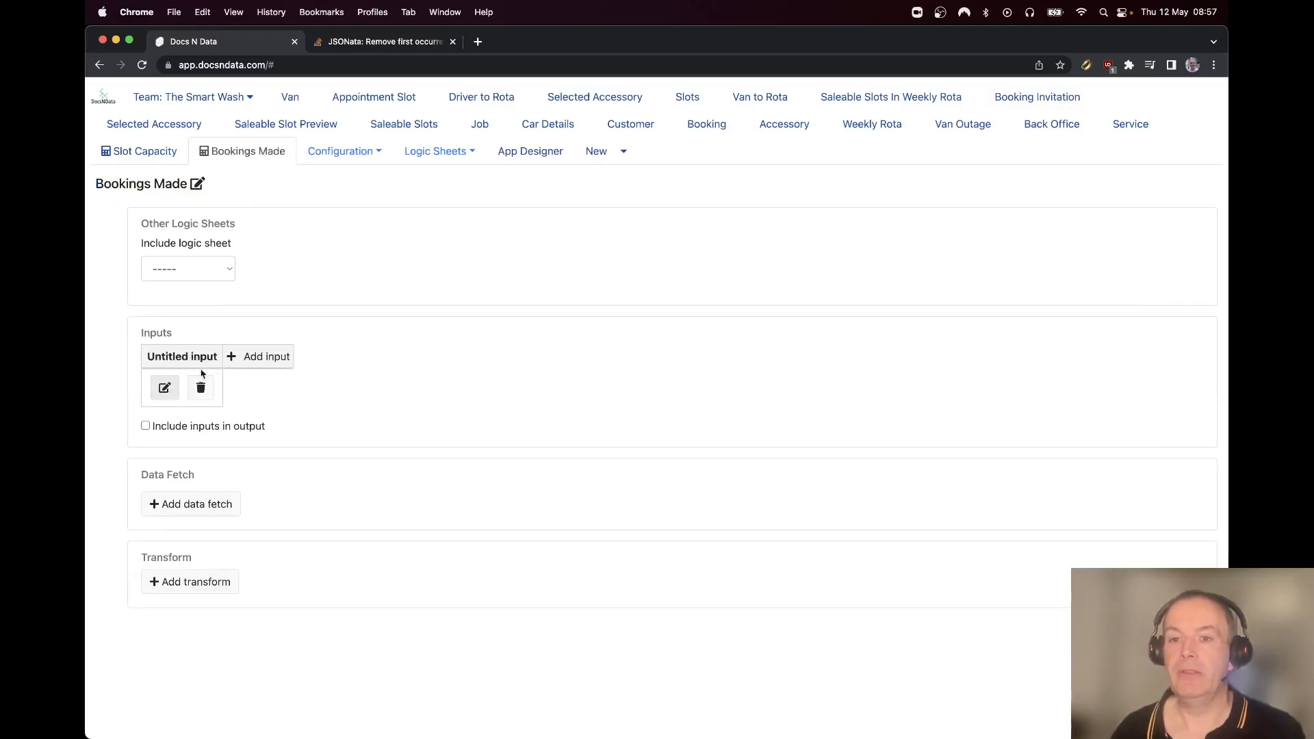
{"action": "left_click", "coordinate": [235, 358]}
{"action": "left_click", "coordinate": [166, 386]}
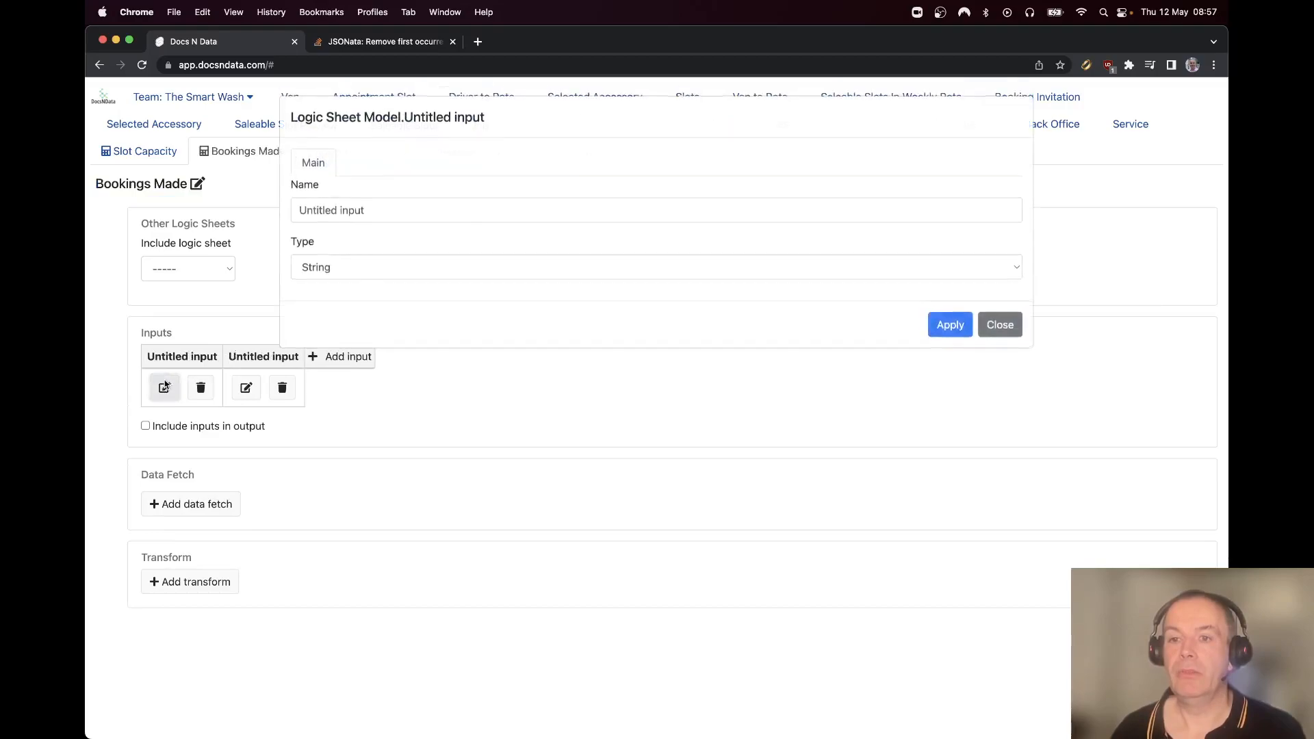
{"action": "triple_click", "coordinate": [378, 212]}
{"action": "type", "text": "From date"}
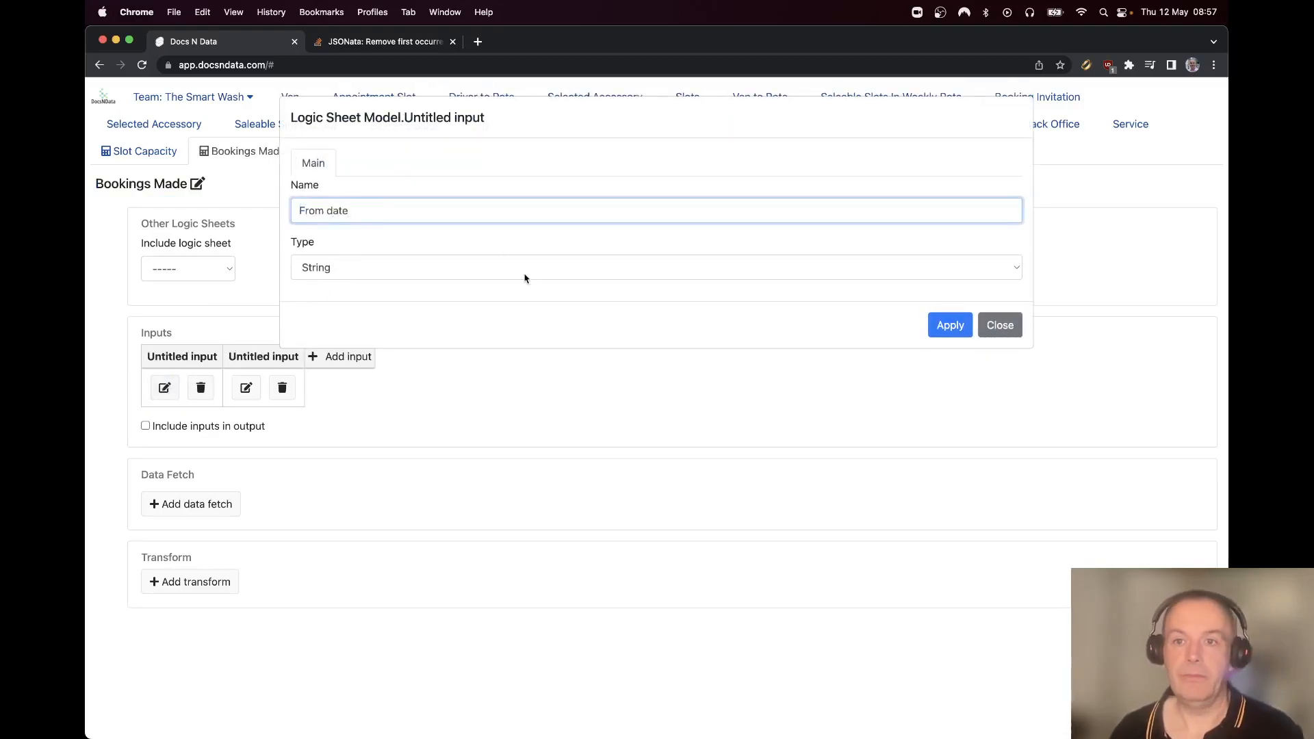
{"action": "left_click", "coordinate": [499, 271]}
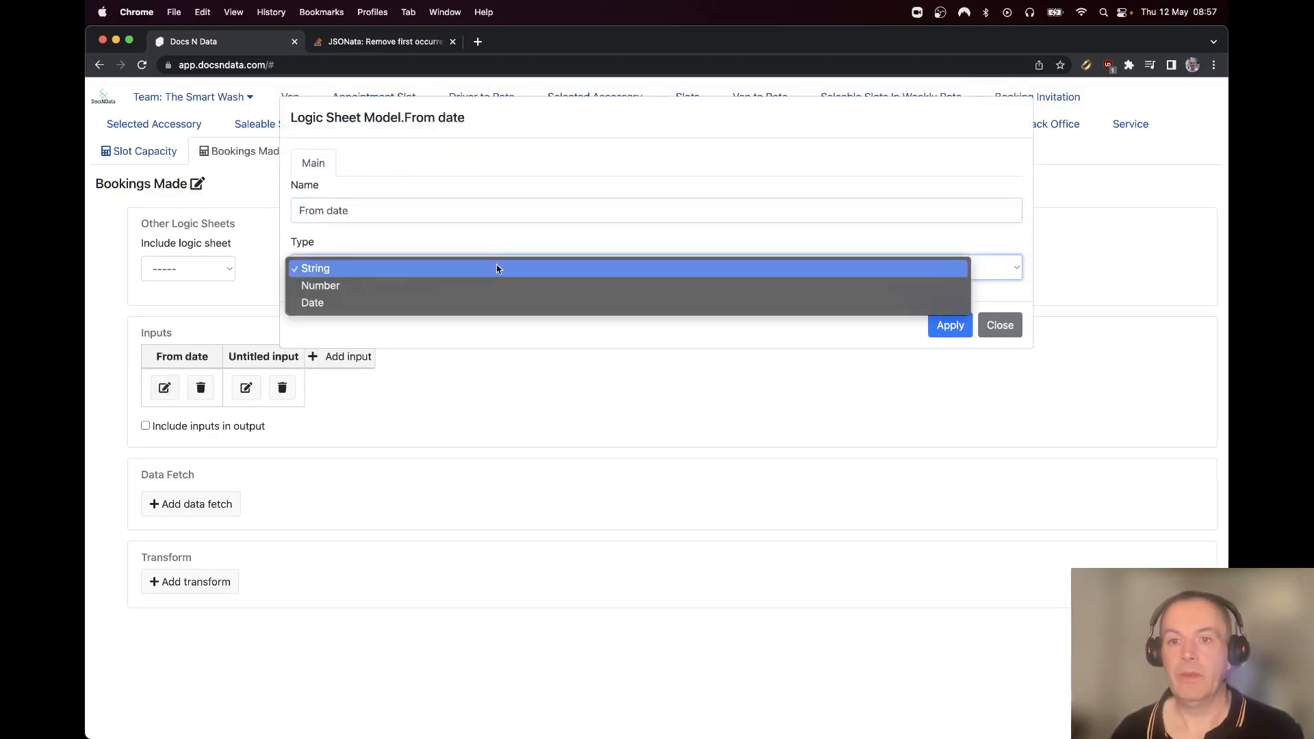
{"action": "left_click", "coordinate": [491, 300]}
{"action": "left_click", "coordinate": [950, 324]}
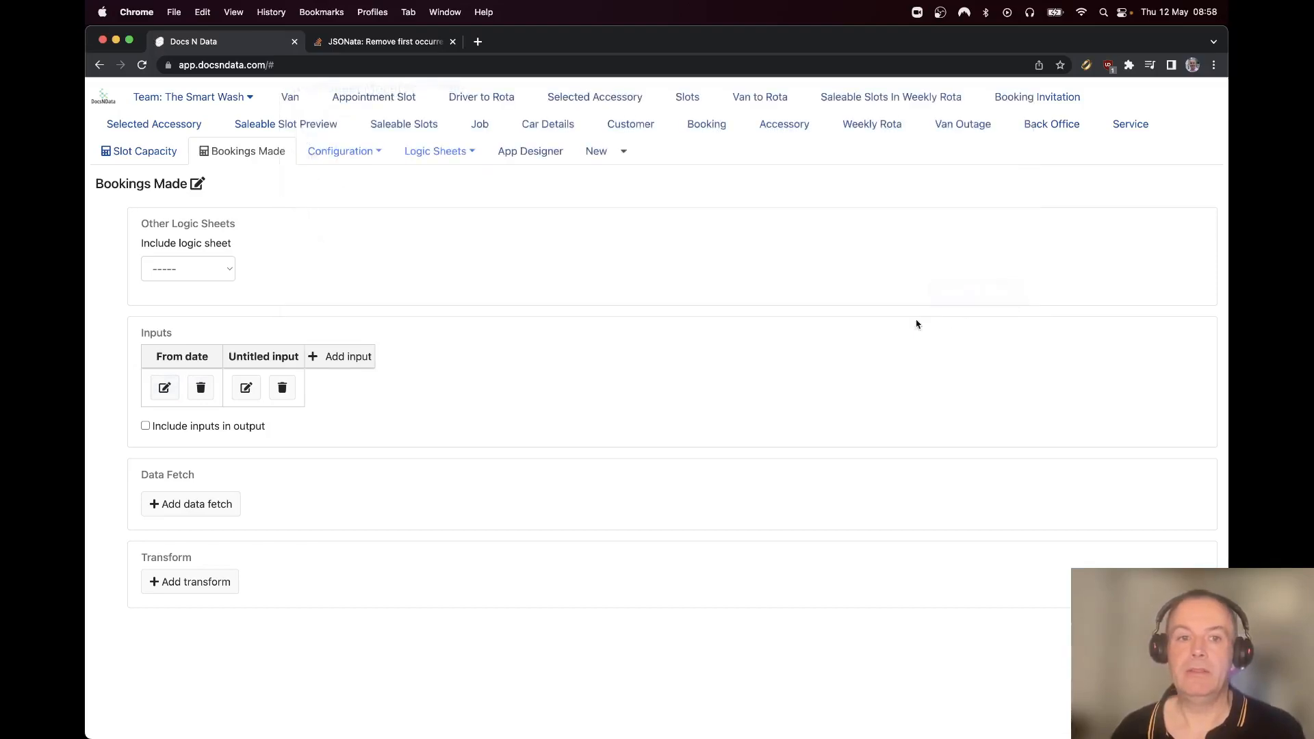
Define the second input as To date with type Date
{"action": "left_click", "coordinate": [247, 388]}
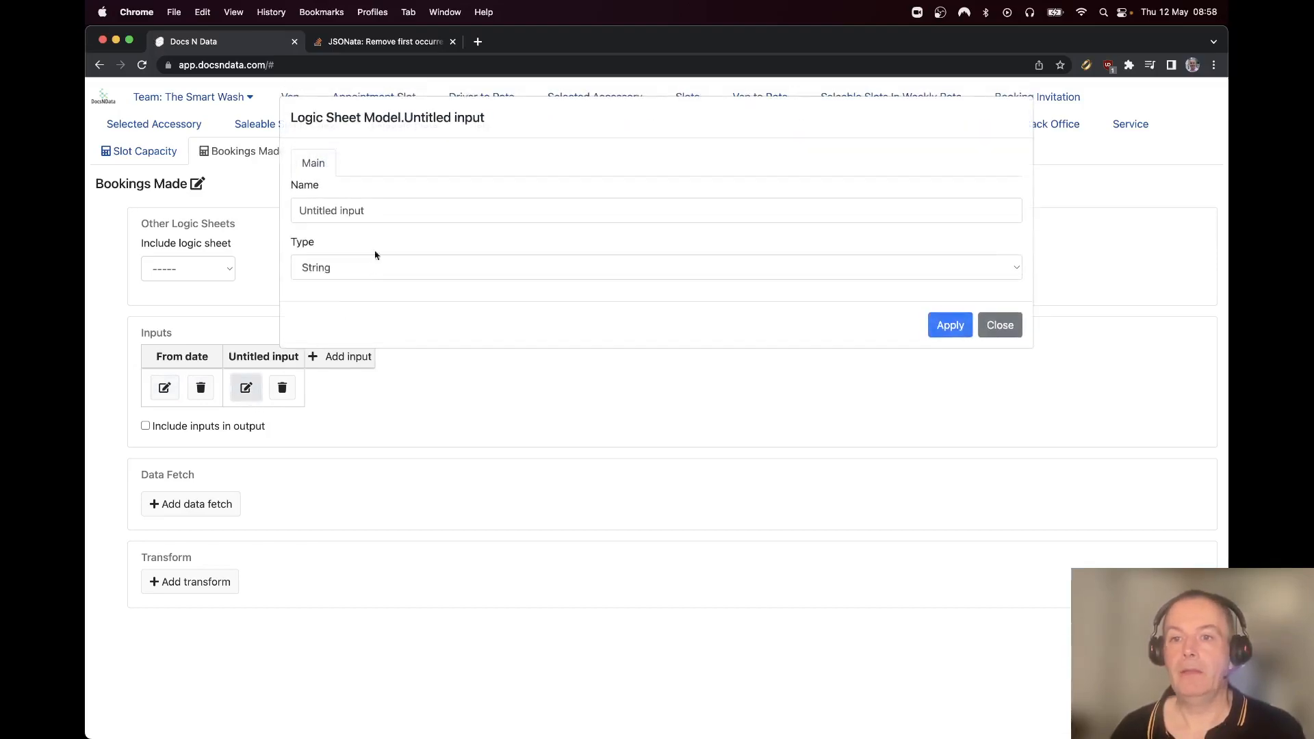
{"action": "triple_click", "coordinate": [378, 209]}
{"action": "type", "text": "To date"}
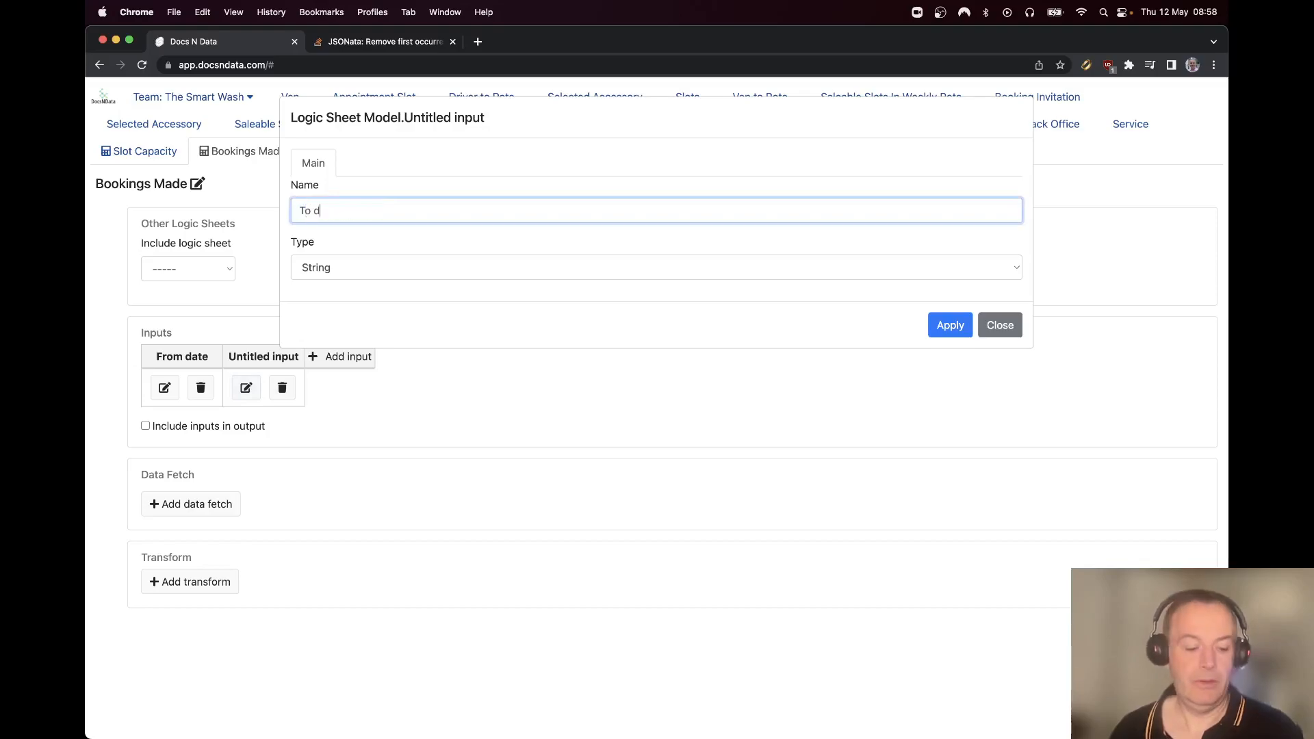
{"action": "left_click", "coordinate": [464, 269]}
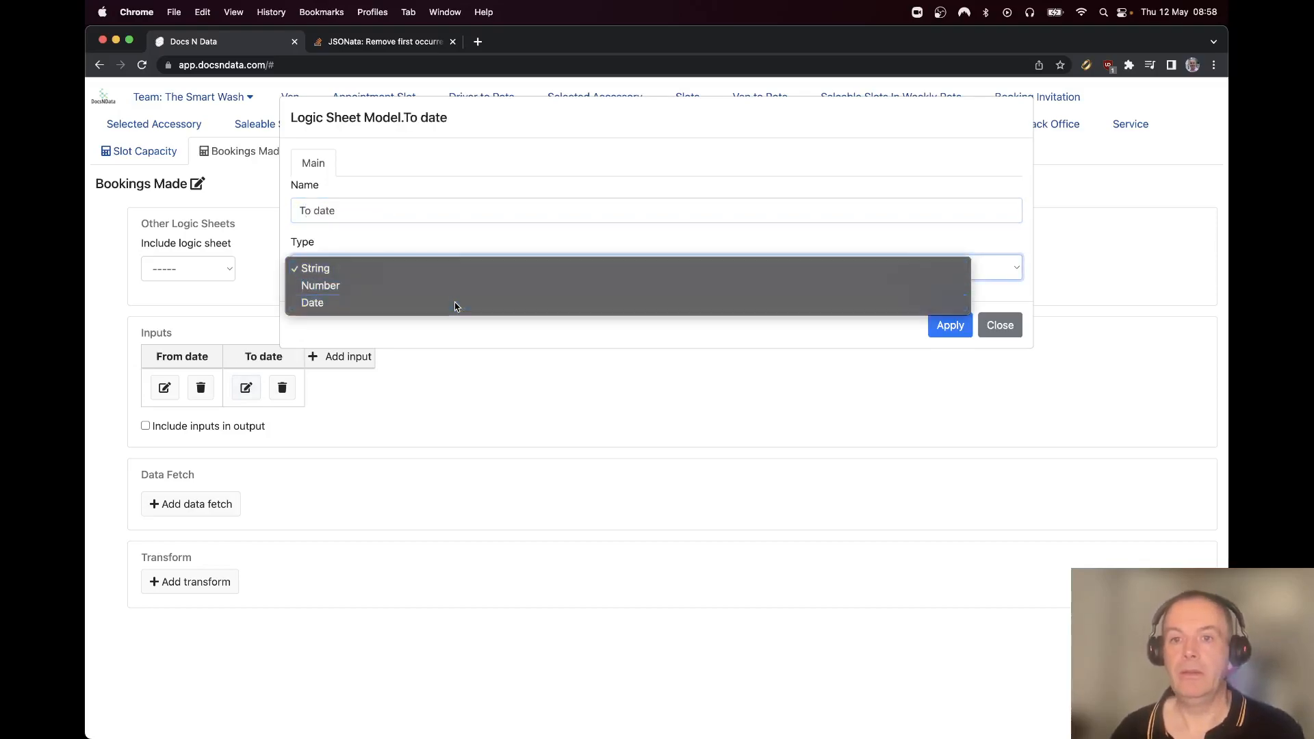
{"action": "left_click", "coordinate": [455, 302]}
{"action": "left_click", "coordinate": [950, 325]}
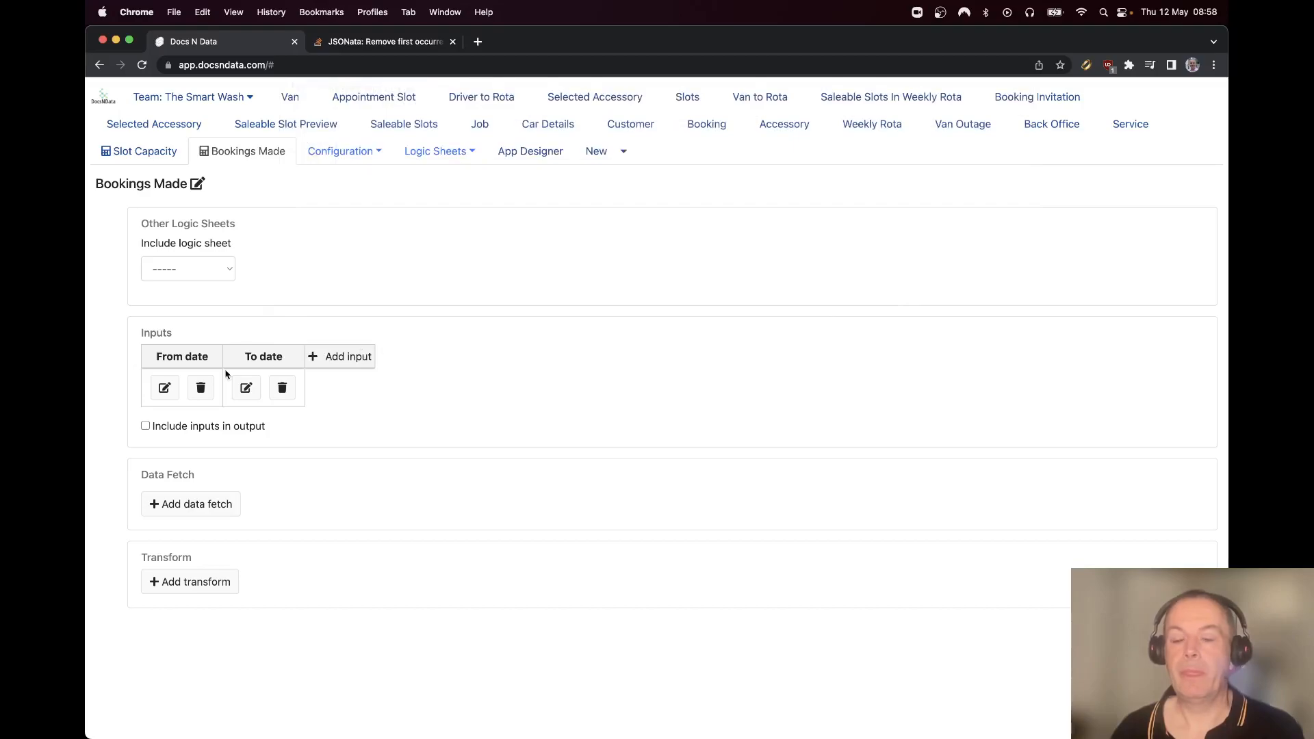
Add a data fetch on the Booking model with the output name bookings
{"action": "left_click", "coordinate": [189, 507]}
{"action": "left_click", "coordinate": [199, 524]}
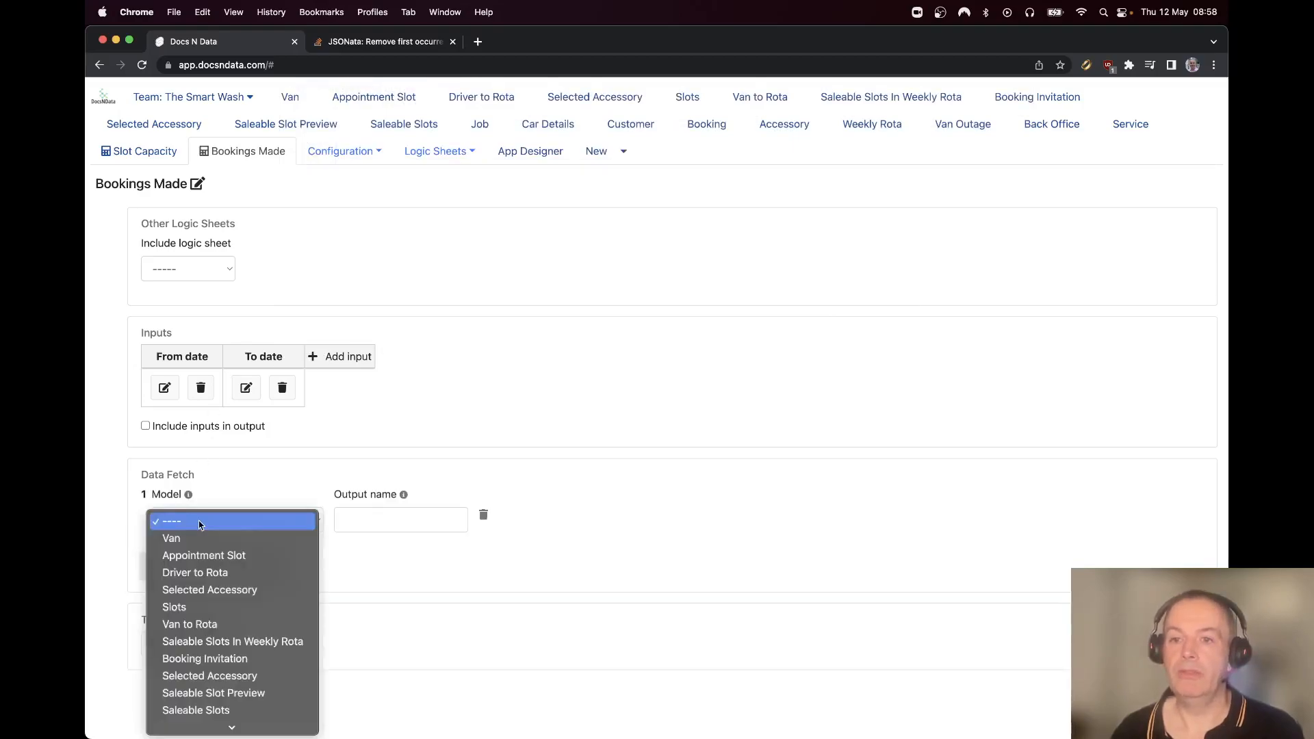
{"action": "scroll", "coordinate": [201, 612], "scroll_direction": "down", "scroll_amount": 5}
{"action": "left_click", "coordinate": [185, 647]}
{"action": "left_click", "coordinate": [358, 525]}
{"action": "type", "text": "bookings"}
Add a where clause to the bookings fetch requiring Date on or after From date
{"action": "left_click", "coordinate": [163, 588]}
{"action": "left_click", "coordinate": [165, 593]}
{"action": "left_click", "coordinate": [175, 606]}
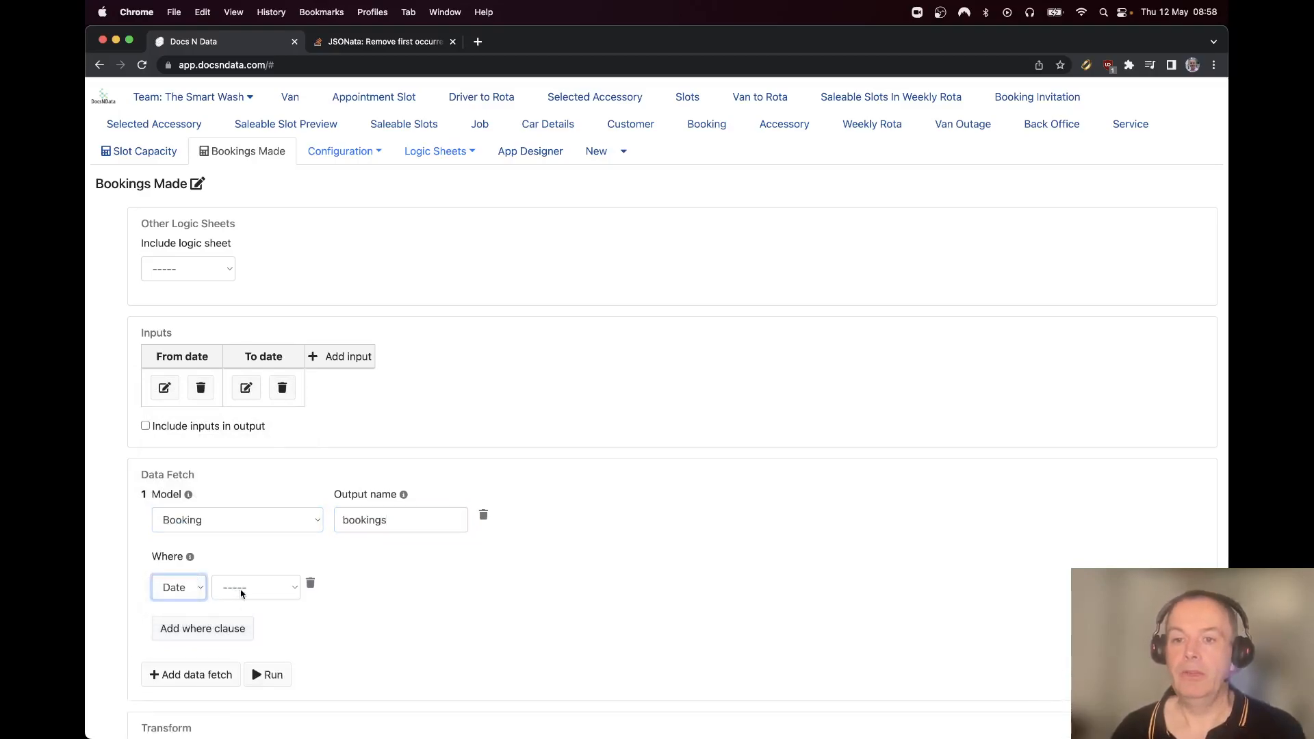
{"action": "left_click", "coordinate": [240, 593]}
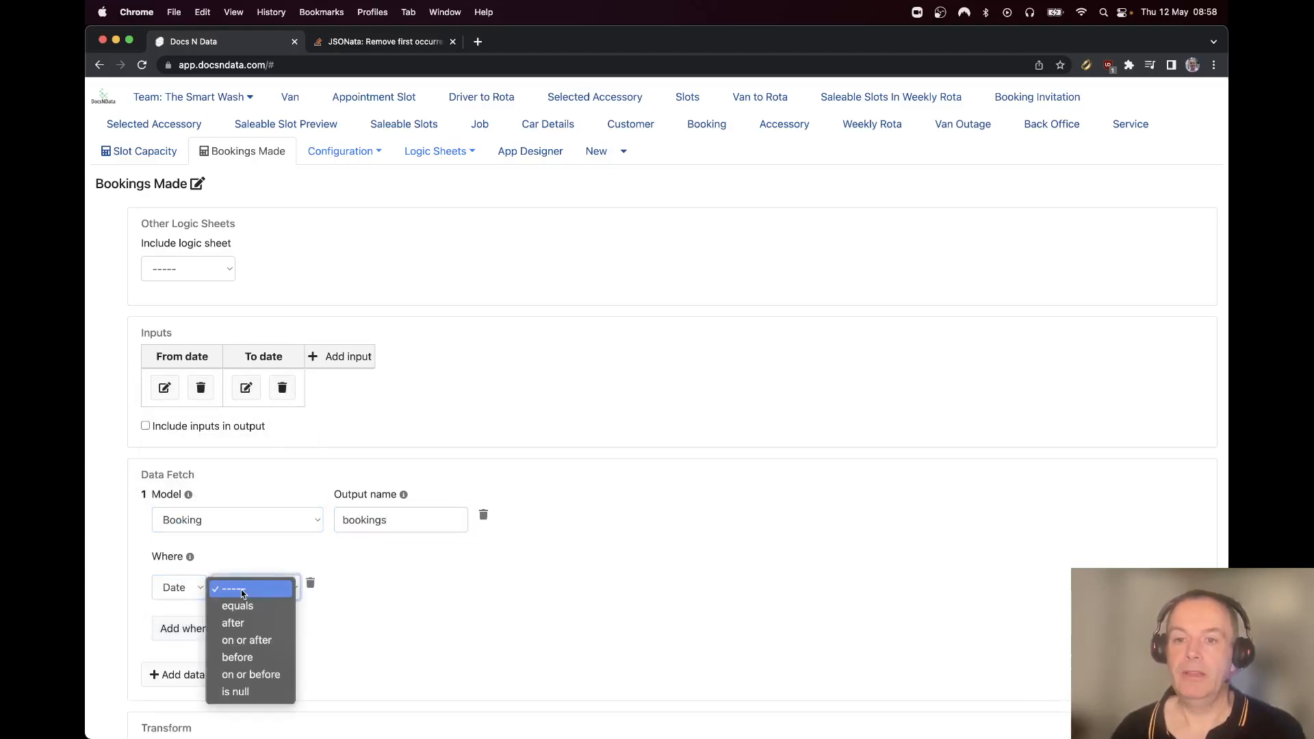
{"action": "left_click", "coordinate": [244, 643]}
{"action": "left_click", "coordinate": [335, 590]}
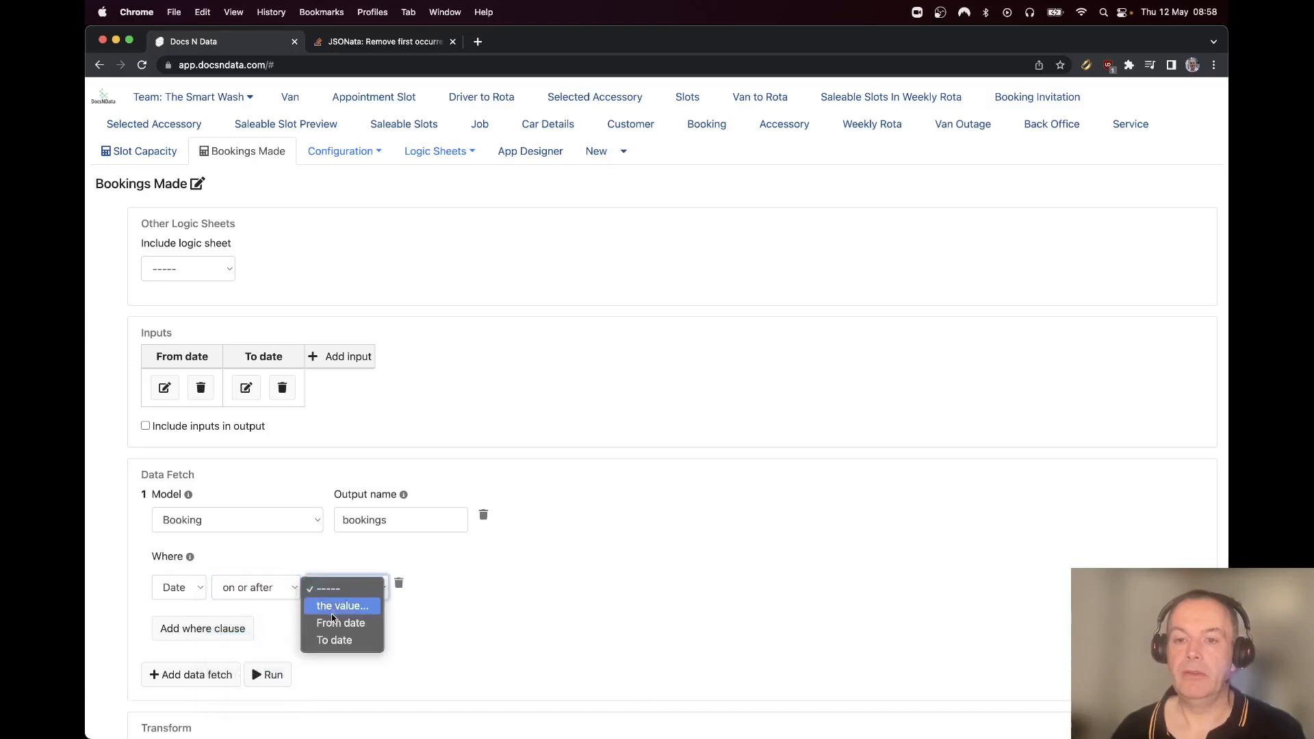
{"action": "left_click", "coordinate": [333, 622]}
Add a second where clause joined with and, requiring Date on or after To date
{"action": "left_click", "coordinate": [200, 629]}
{"action": "left_click", "coordinate": [233, 628]}
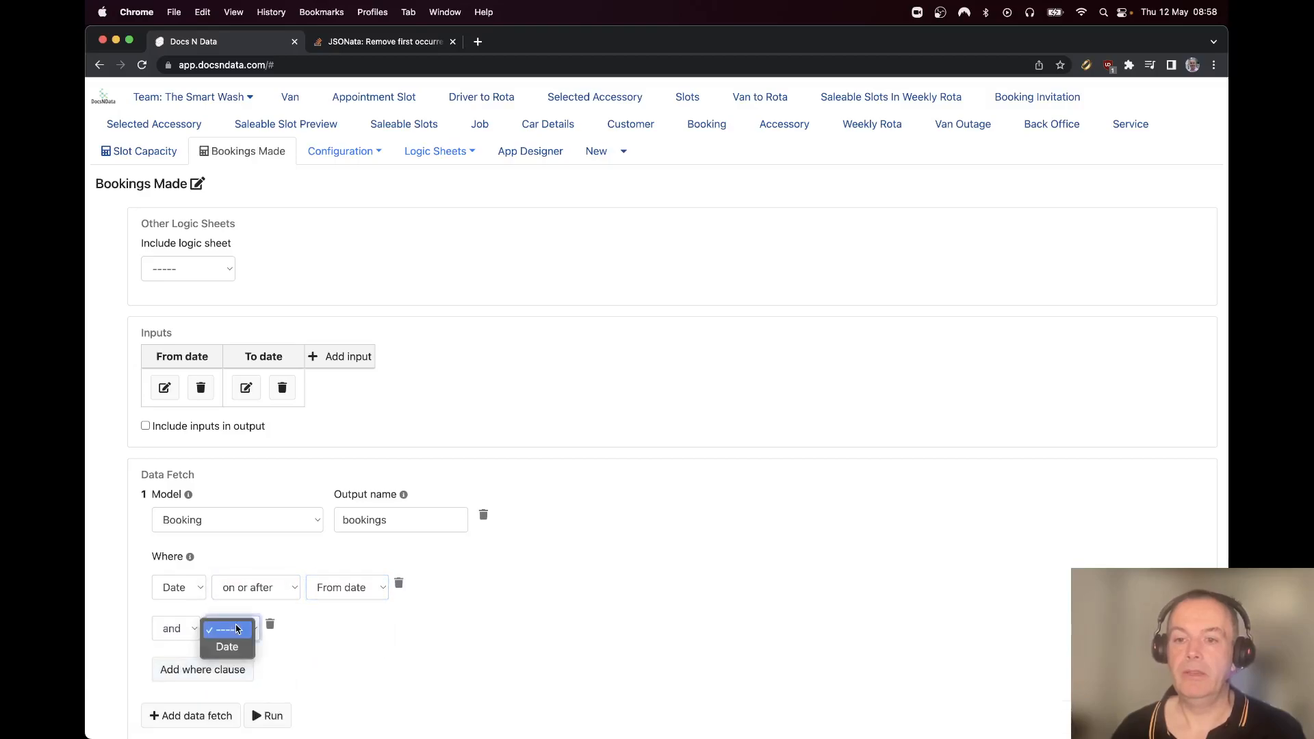
{"action": "left_click", "coordinate": [227, 647]}
{"action": "left_click", "coordinate": [287, 629]}
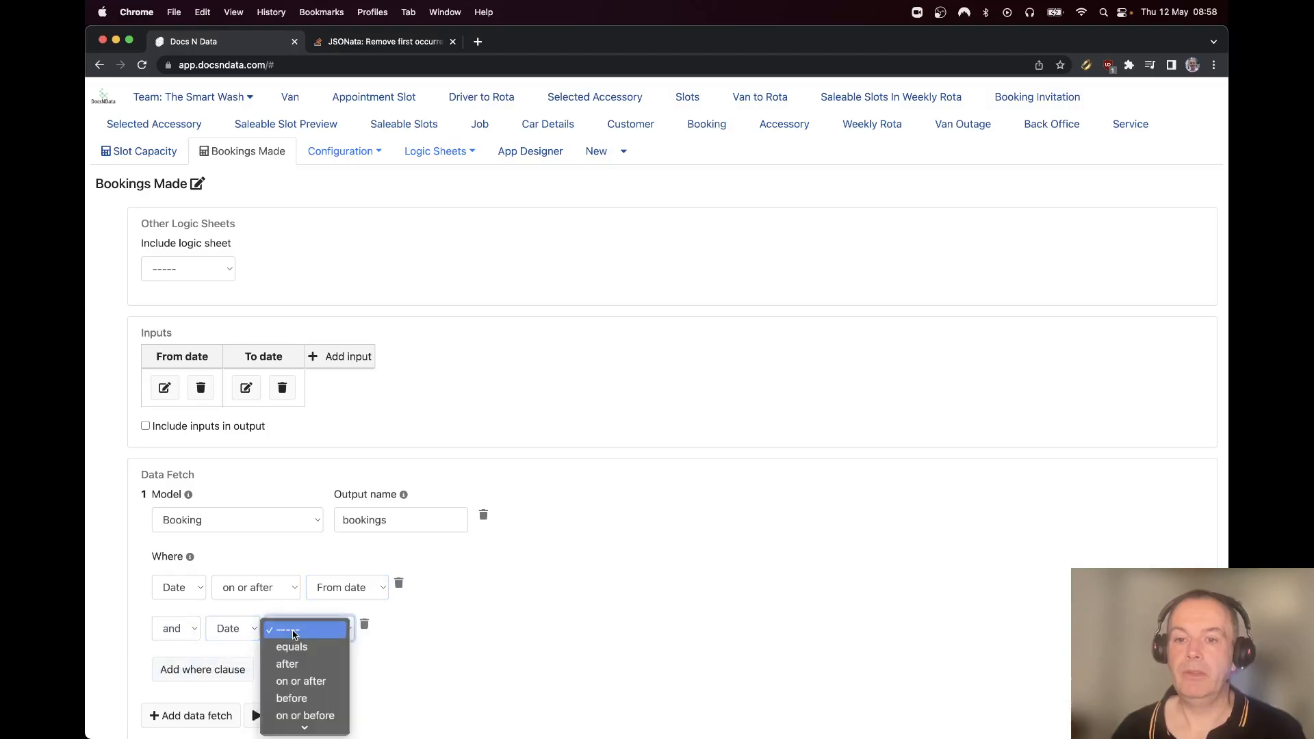
{"action": "left_click", "coordinate": [296, 683]}
{"action": "left_click", "coordinate": [387, 629]}
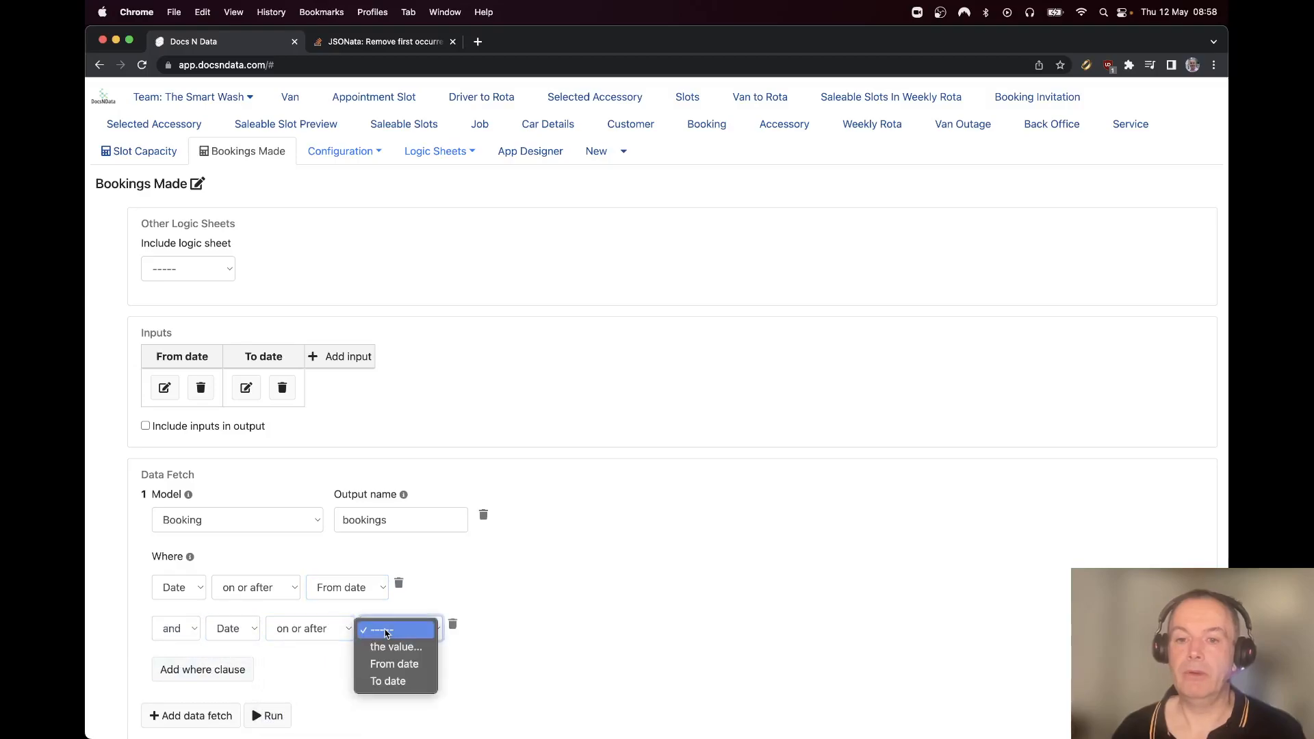
{"action": "left_click", "coordinate": [384, 682]}
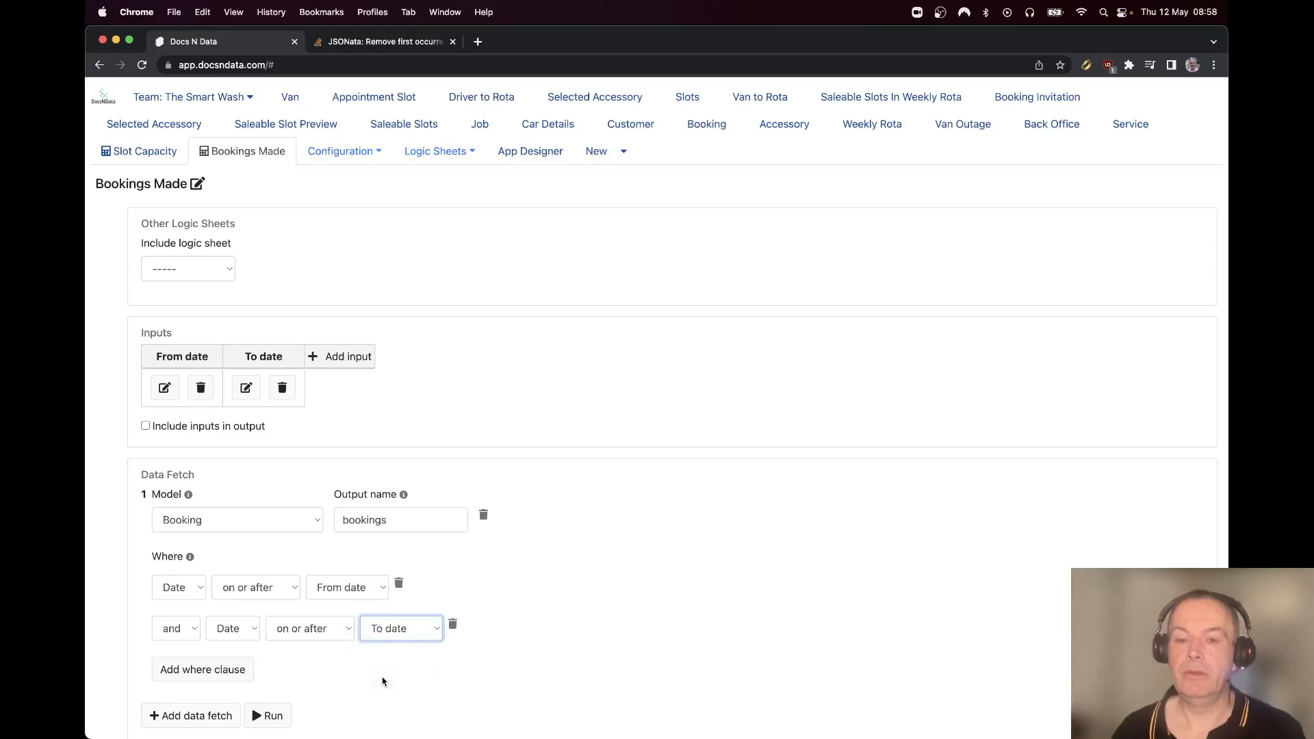
Test the bookings data fetch for 01/05/2022 to 14/05/2022, check its output and close the run dialog
{"action": "scroll", "coordinate": [382, 681], "scroll_direction": "down", "scroll_amount": 3}
{"action": "left_click", "coordinate": [271, 619]}
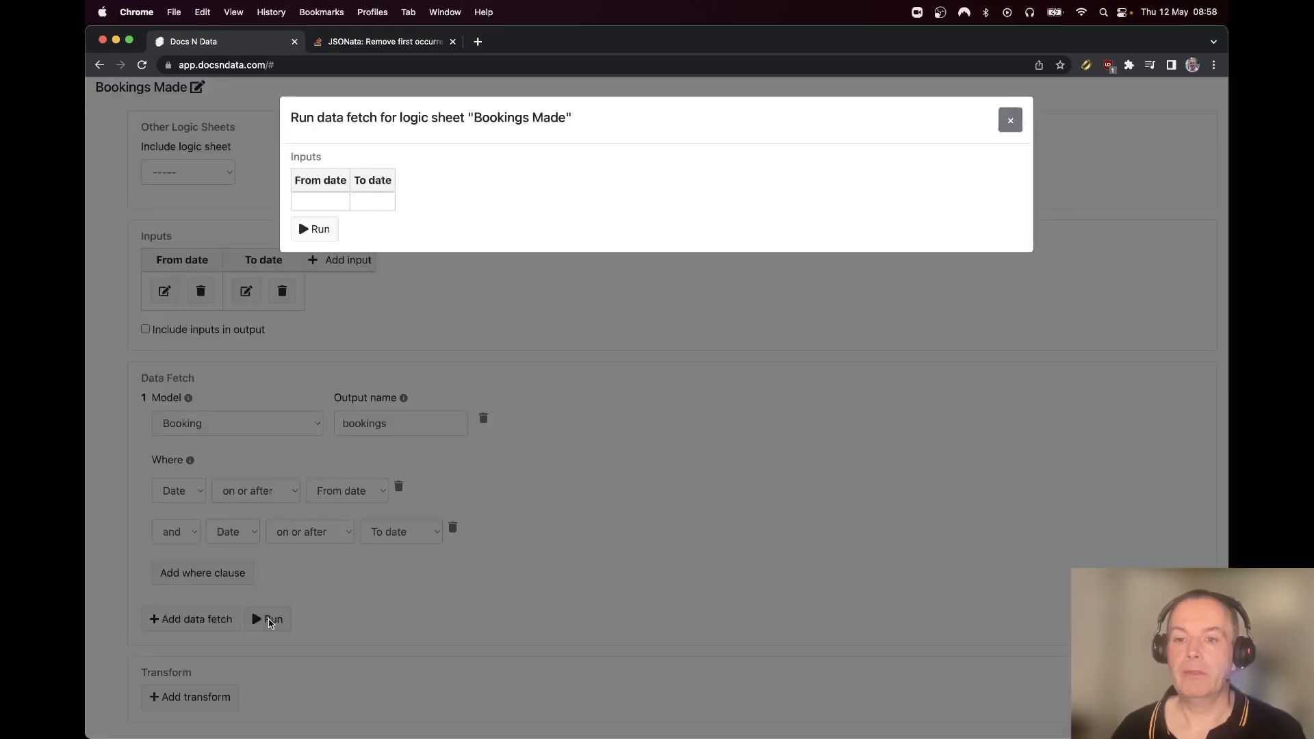
{"action": "left_click", "coordinate": [305, 203]}
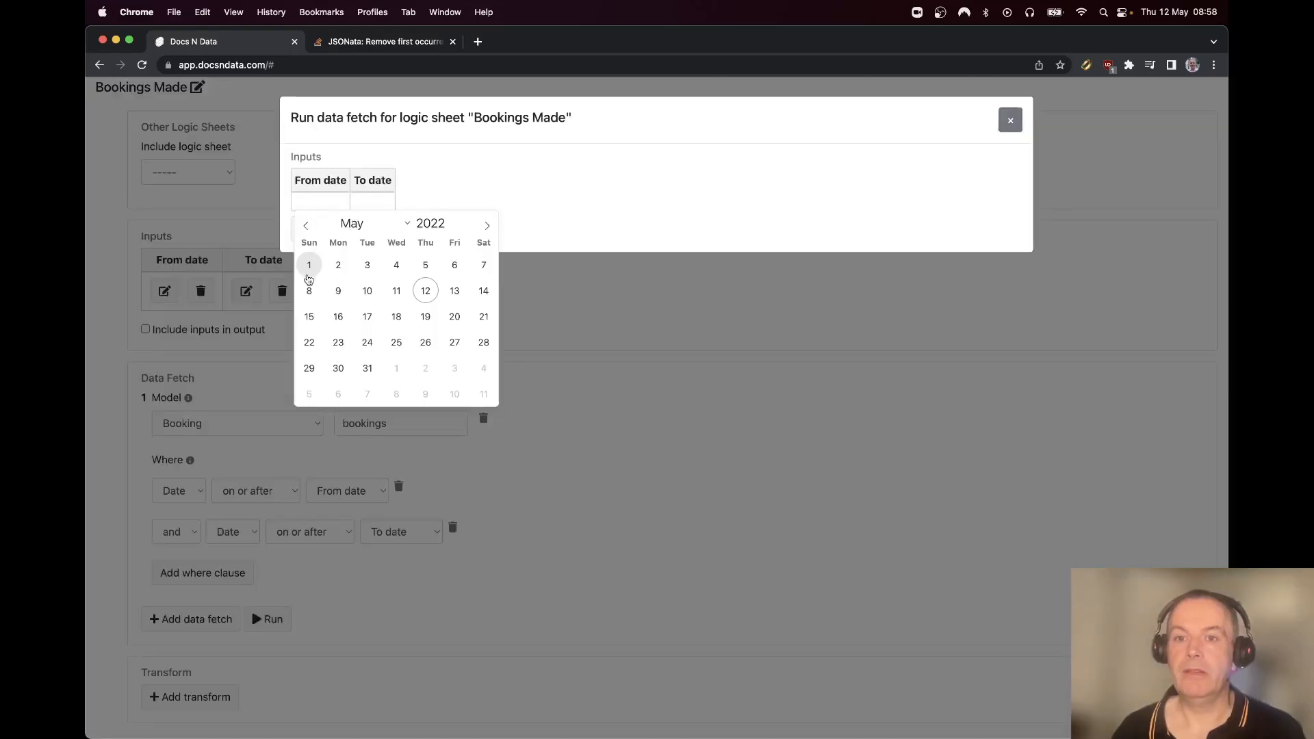
{"action": "left_click", "coordinate": [308, 265]}
{"action": "left_click", "coordinate": [381, 204]}
{"action": "left_click", "coordinate": [546, 291]}
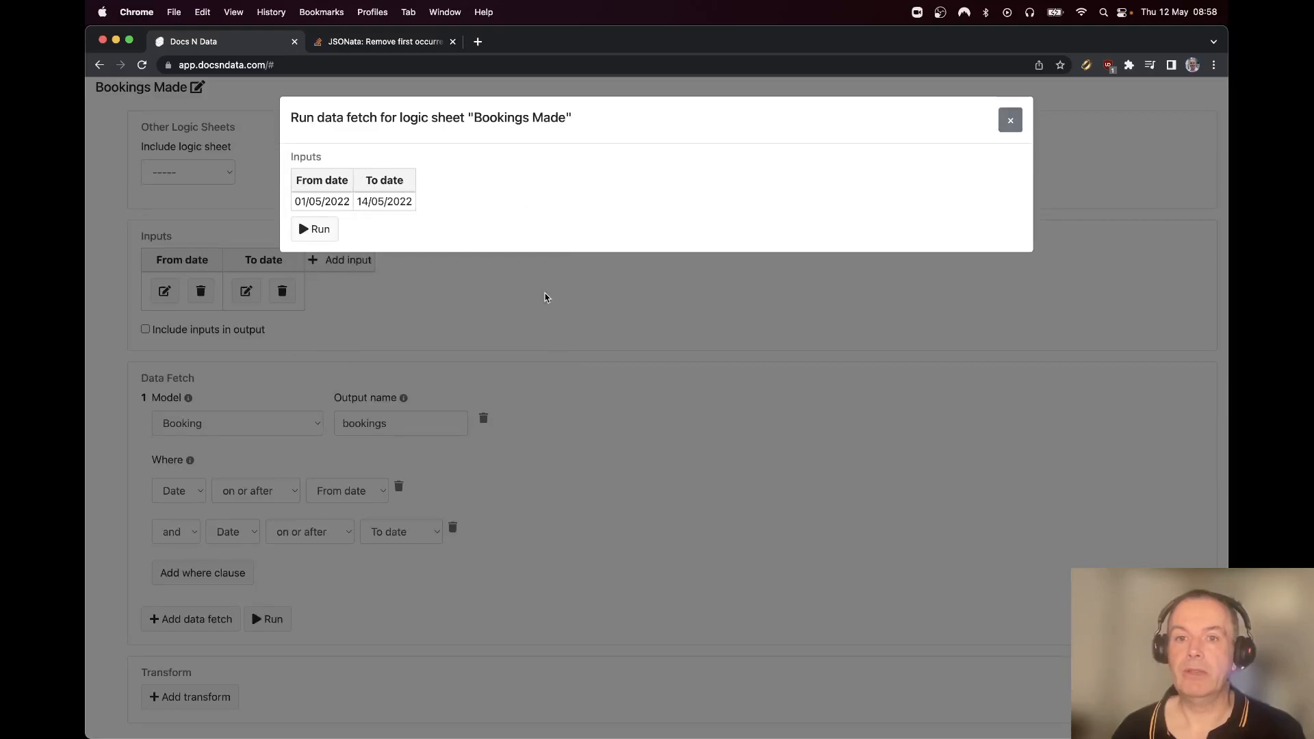
{"action": "left_click", "coordinate": [319, 230]}
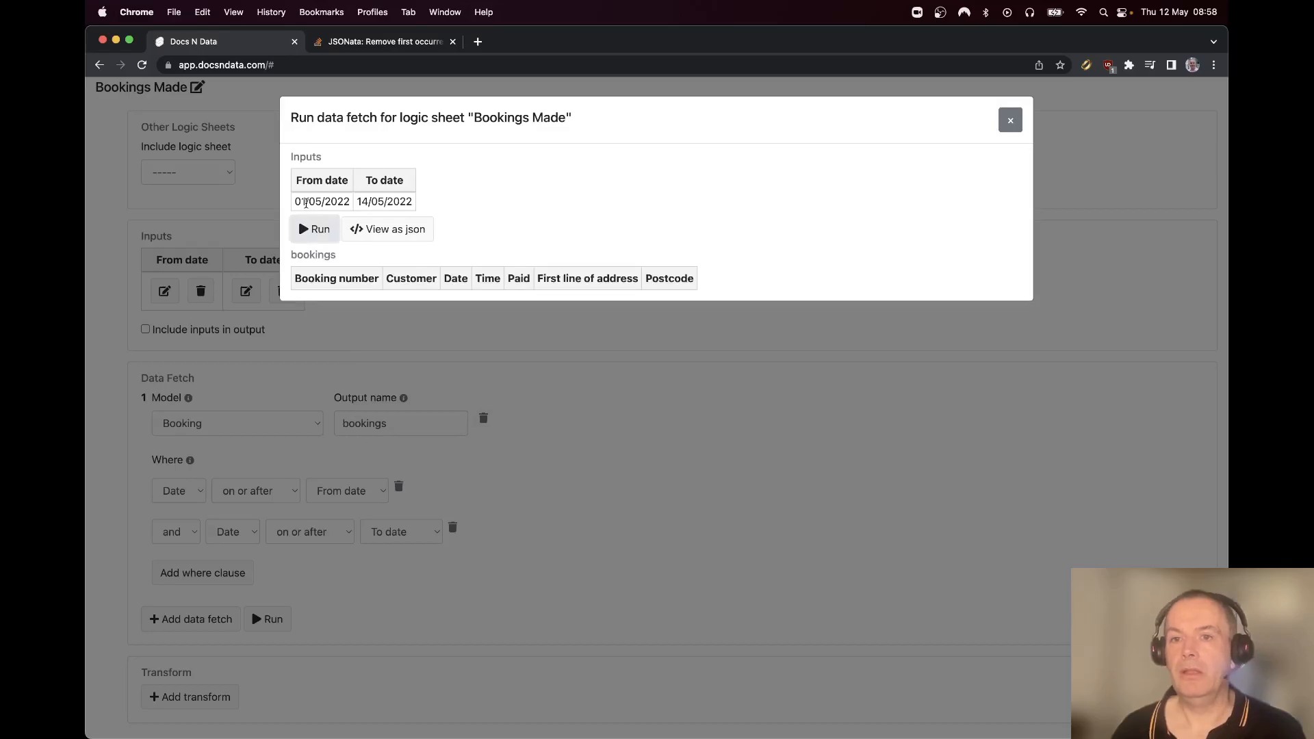
{"action": "left_click", "coordinate": [1010, 120]}
Open the Booking model's data records and check the stored booking dates
{"action": "scroll", "coordinate": [625, 270], "scroll_direction": "up", "scroll_amount": 3}
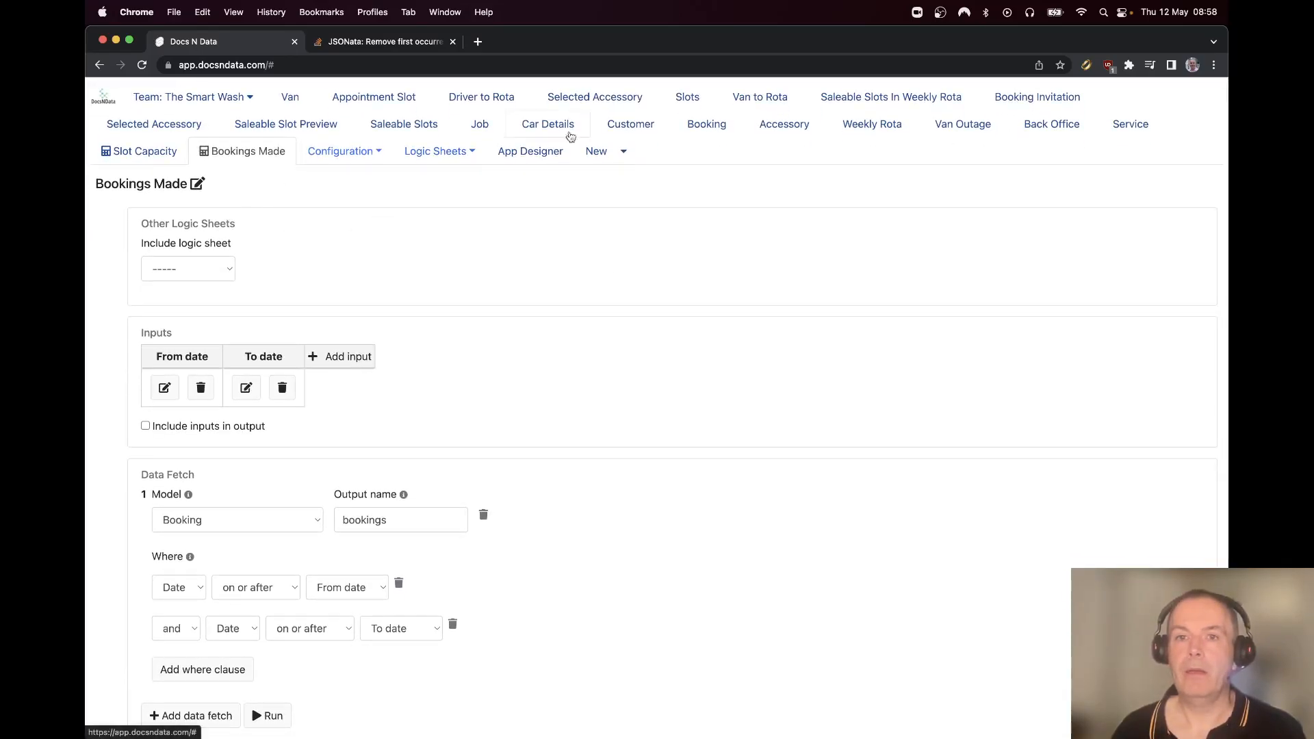
{"action": "left_click", "coordinate": [706, 134]}
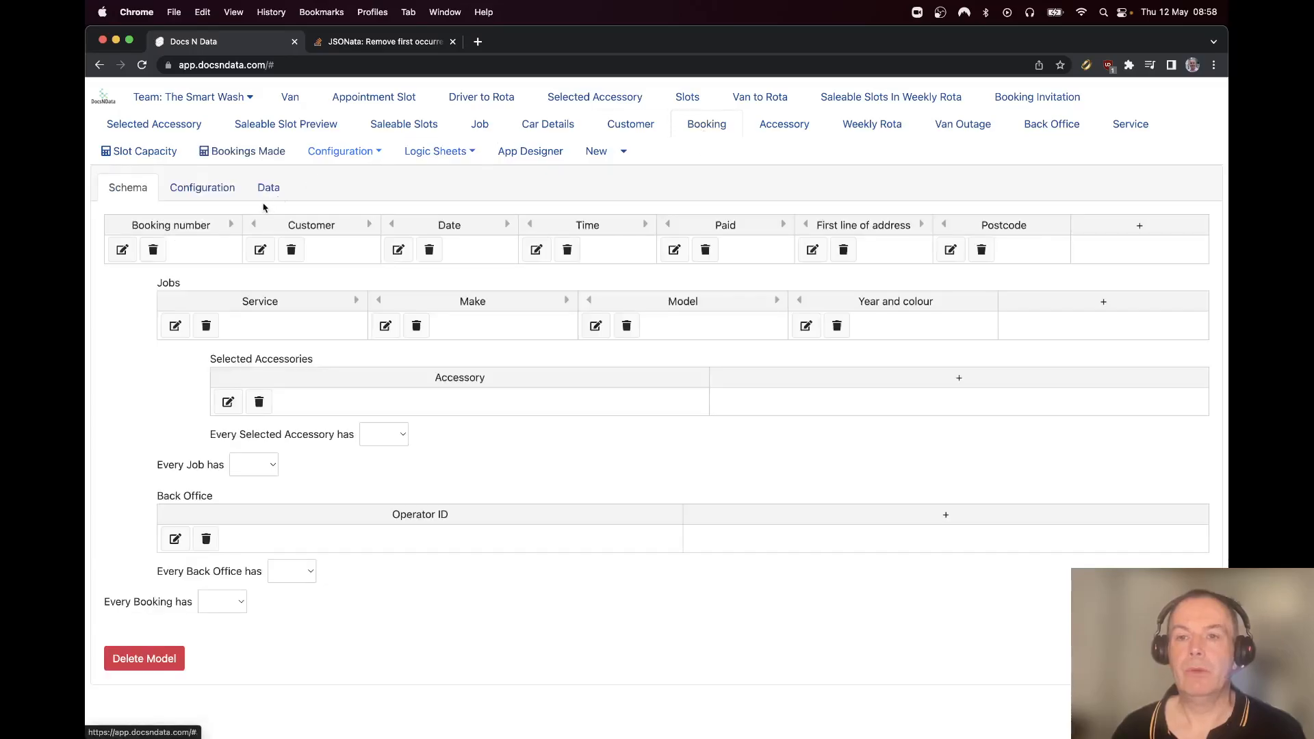
{"action": "left_click", "coordinate": [264, 195]}
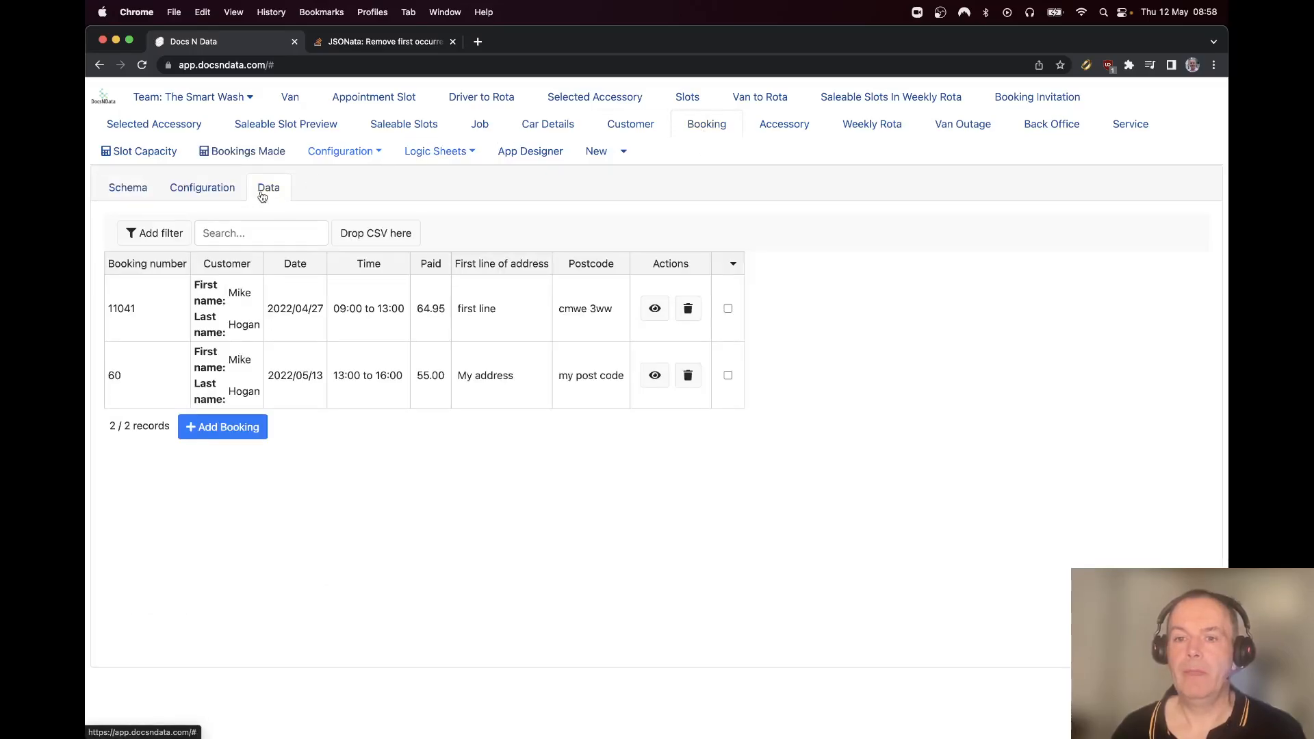
Return to Bookings Made, rerun its data fetch from 01/05/2022 to 14/05/2022, and close the run dialog
{"action": "left_click", "coordinate": [243, 155]}
{"action": "scroll", "coordinate": [256, 511], "scroll_direction": "down", "scroll_amount": 3}
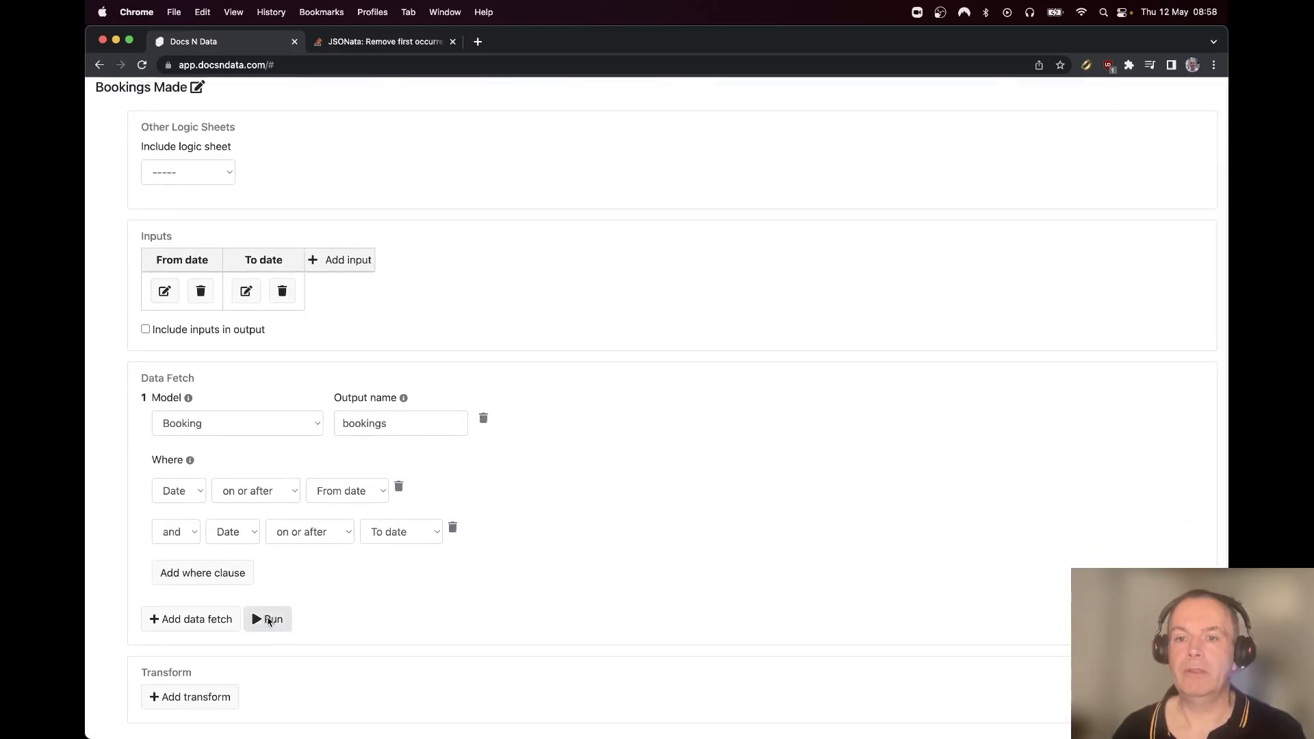
{"action": "left_click", "coordinate": [268, 617]}
{"action": "left_click", "coordinate": [314, 202]}
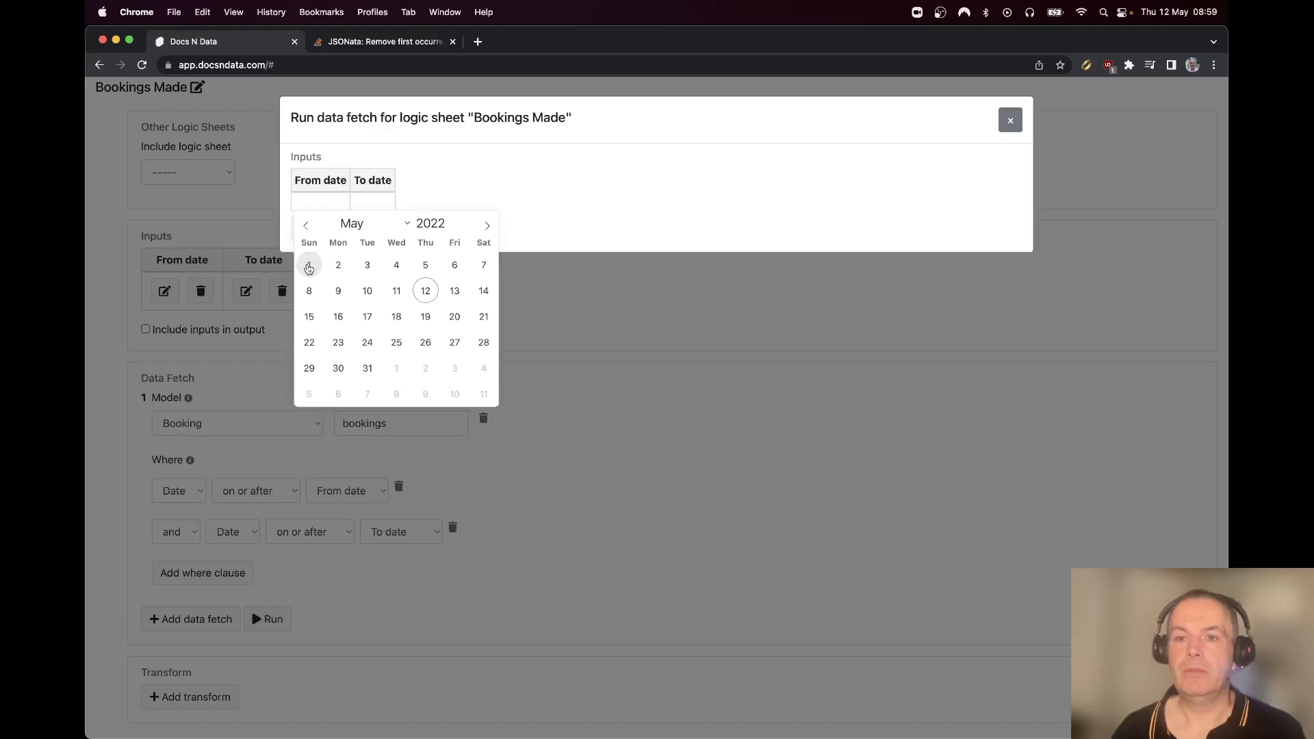
{"action": "left_click", "coordinate": [309, 268]}
{"action": "left_click", "coordinate": [362, 202]}
{"action": "left_click", "coordinate": [546, 293]}
{"action": "left_click", "coordinate": [322, 228]}
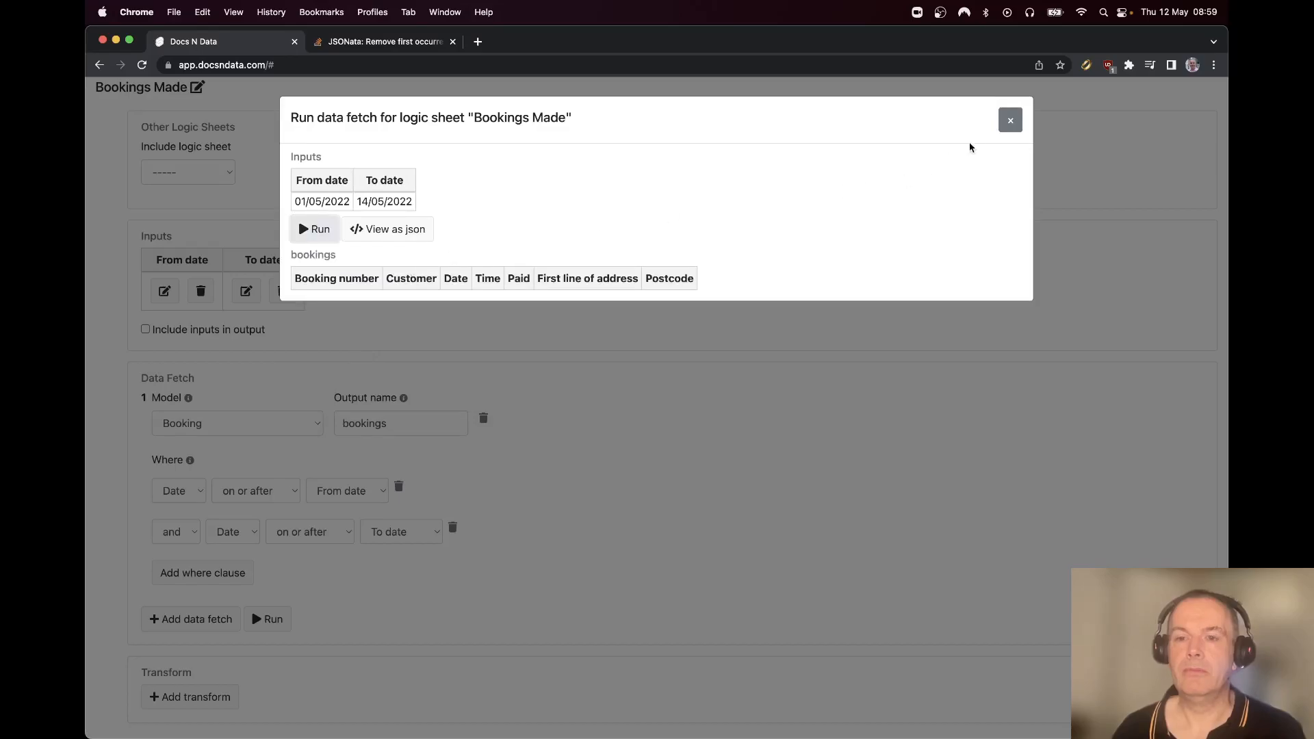
{"action": "left_click", "coordinate": [1010, 122]}
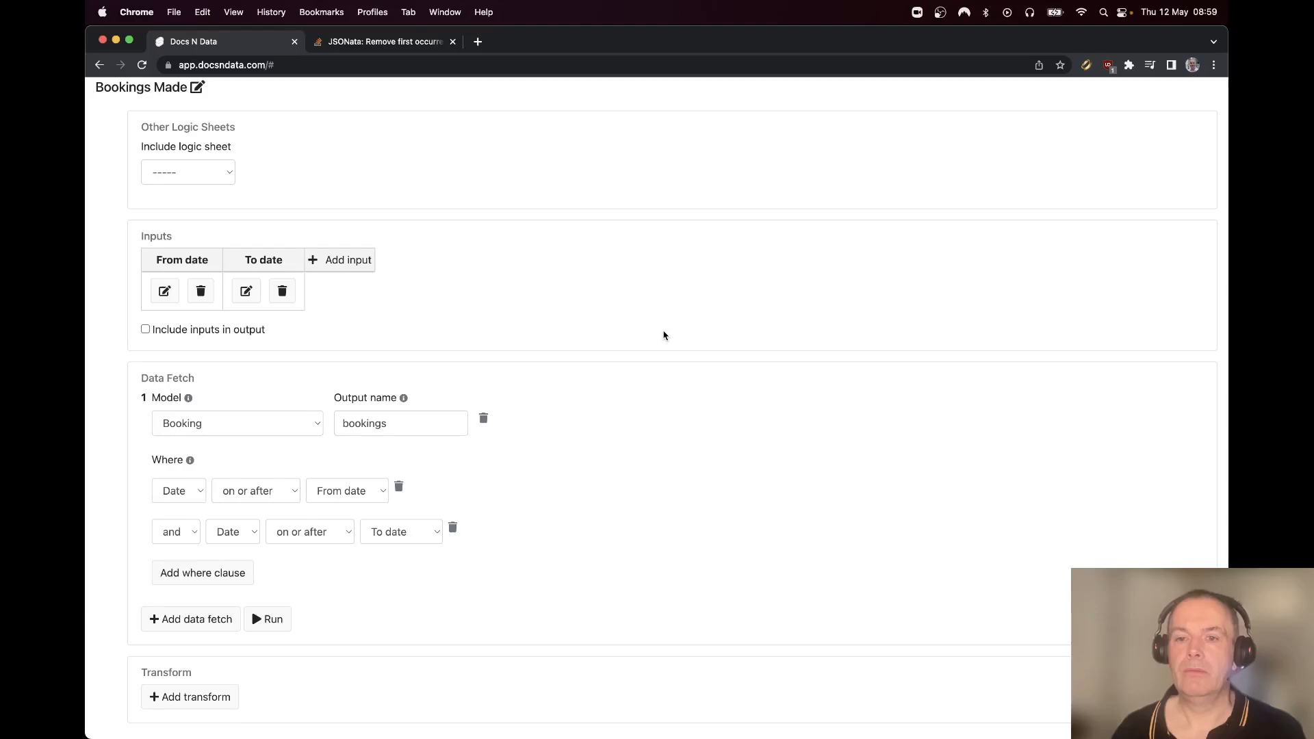
Change the second where clause's operator to on or before and test the data fetch for 01/05/2022 to 14/05/2022
{"action": "left_click", "coordinate": [320, 537]}
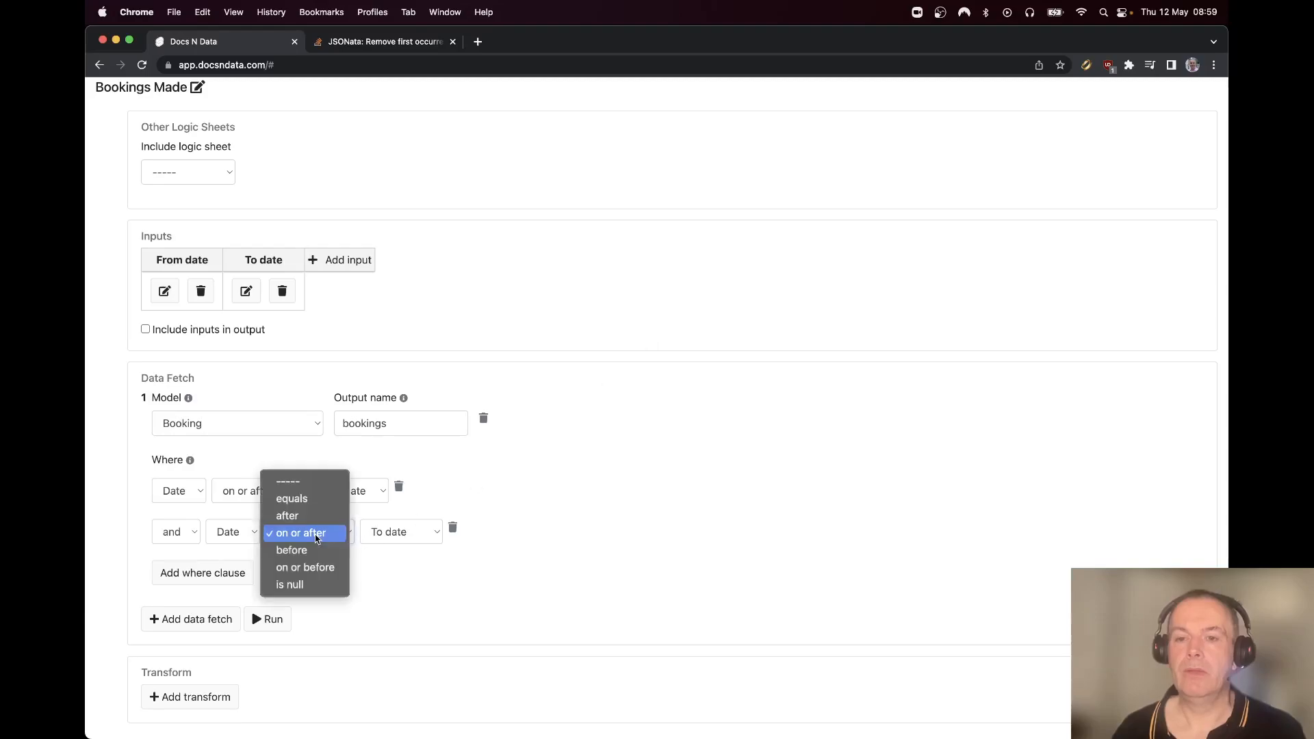
{"action": "left_click", "coordinate": [305, 568]}
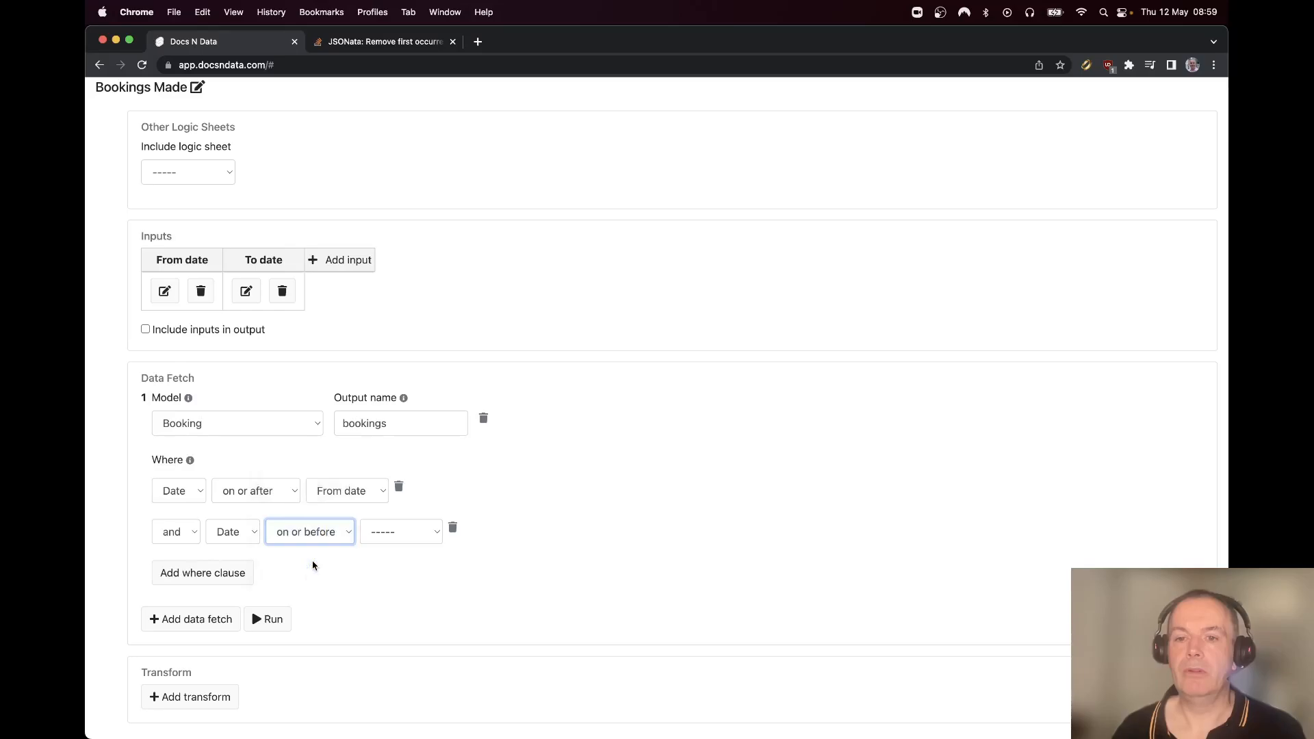
{"action": "left_click", "coordinate": [270, 618]}
{"action": "left_click", "coordinate": [308, 207]}
{"action": "left_click", "coordinate": [309, 265]}
{"action": "left_click", "coordinate": [382, 208]}
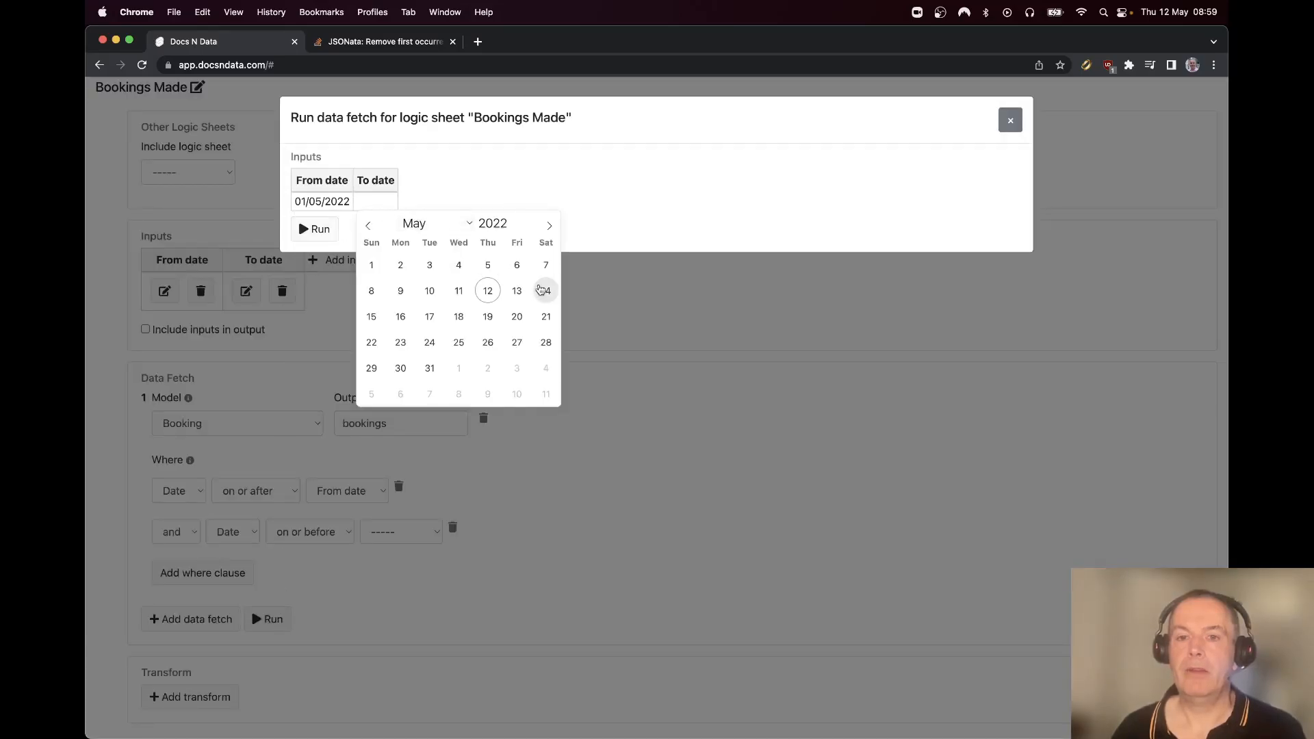
{"action": "left_click", "coordinate": [544, 290]}
{"action": "left_click", "coordinate": [309, 230]}
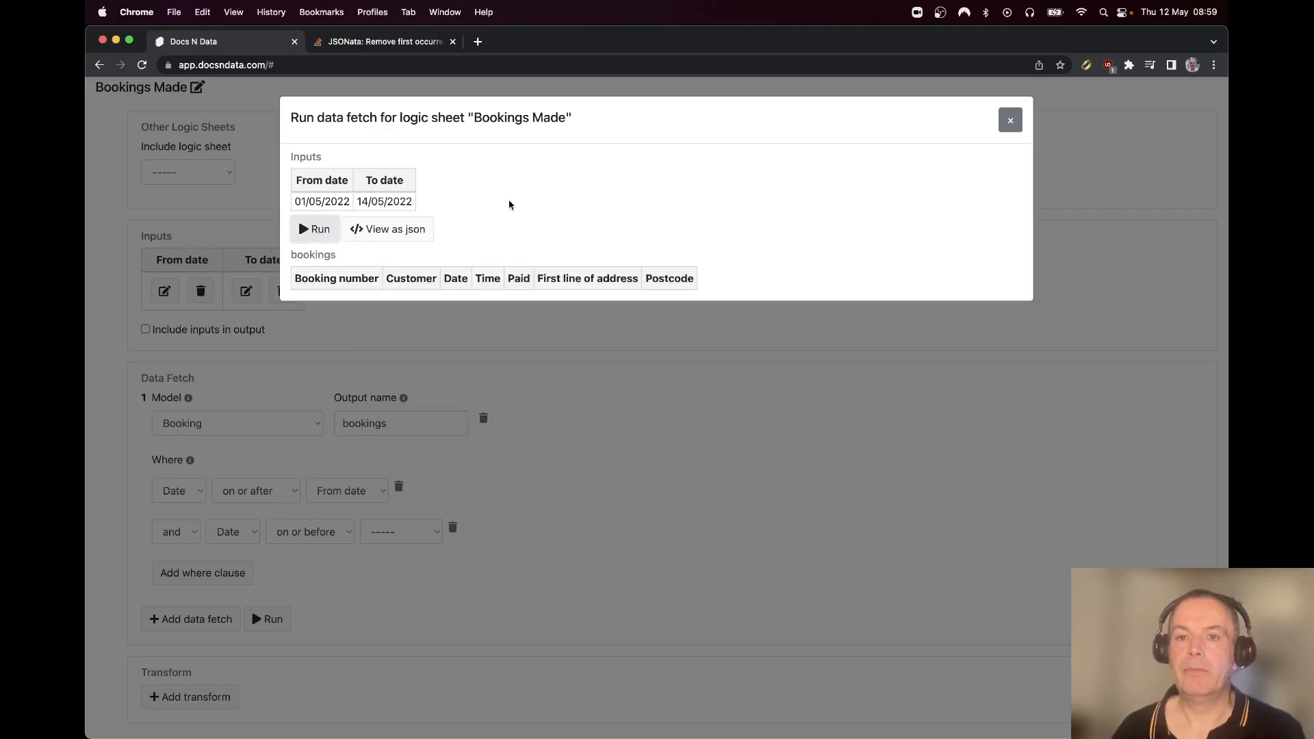
{"action": "left_click", "coordinate": [1010, 120]}
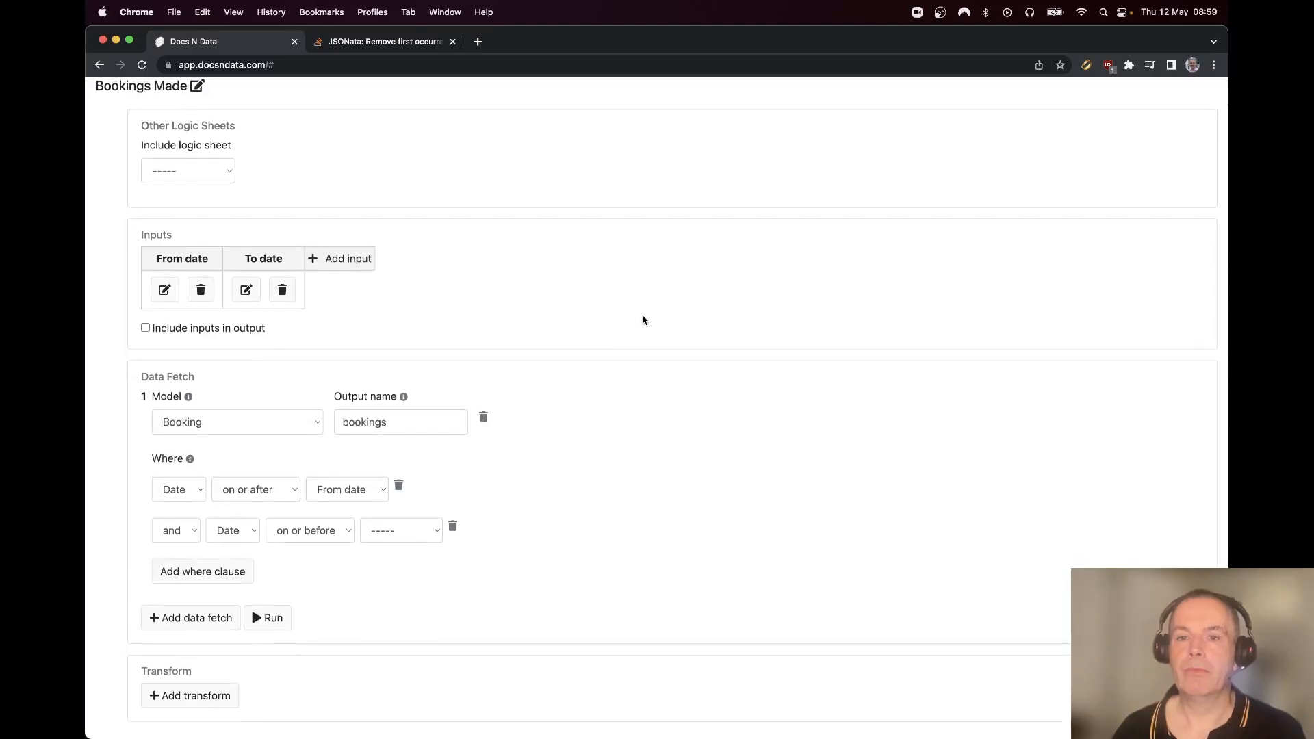
Set the second where clause to compare with To date and retest the data fetch for 01/05/2022 to 14/05/2022
{"action": "left_click", "coordinate": [415, 536]}
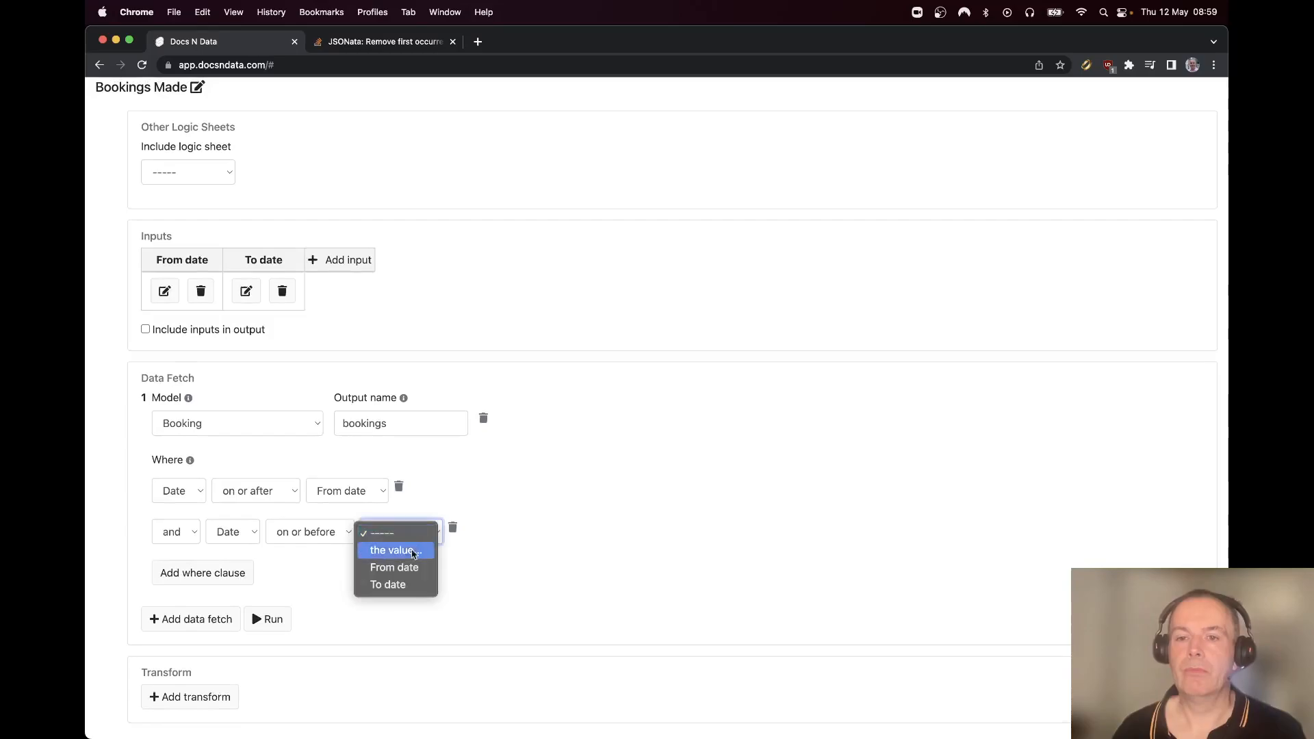
{"action": "left_click", "coordinate": [392, 586]}
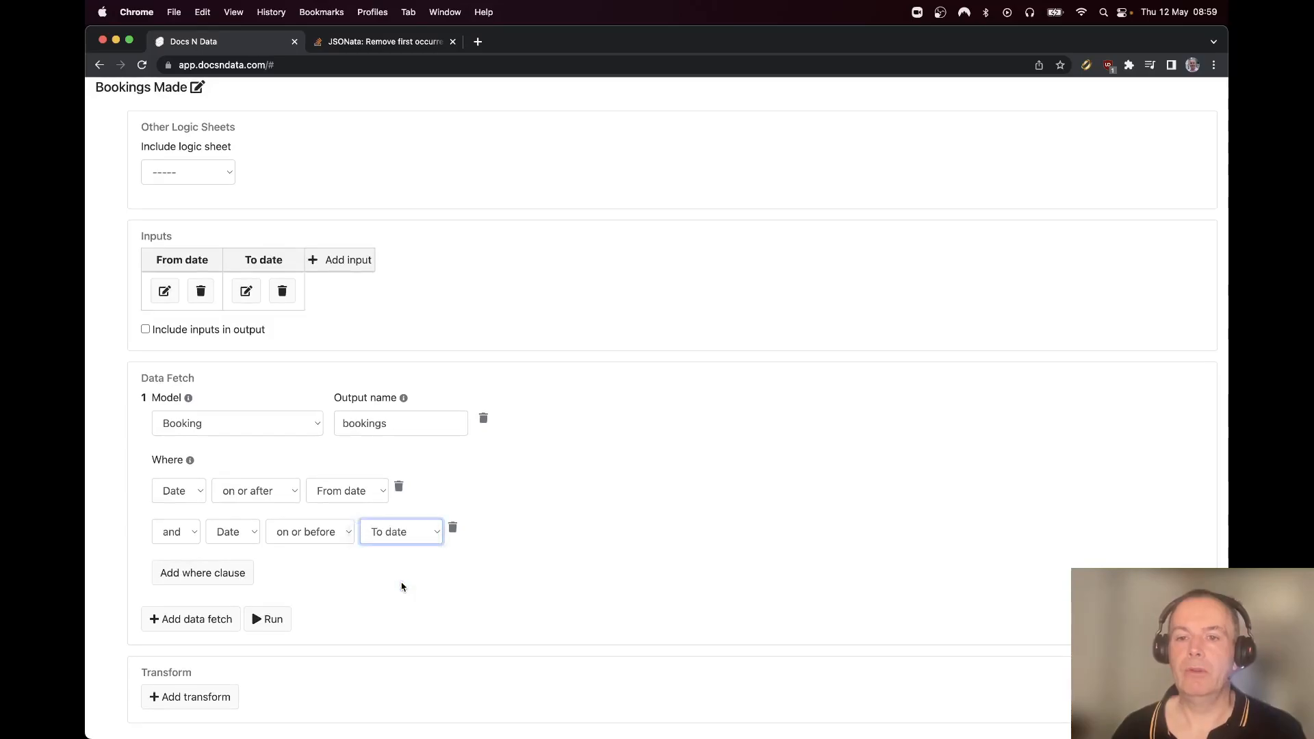
{"action": "left_click", "coordinate": [263, 619]}
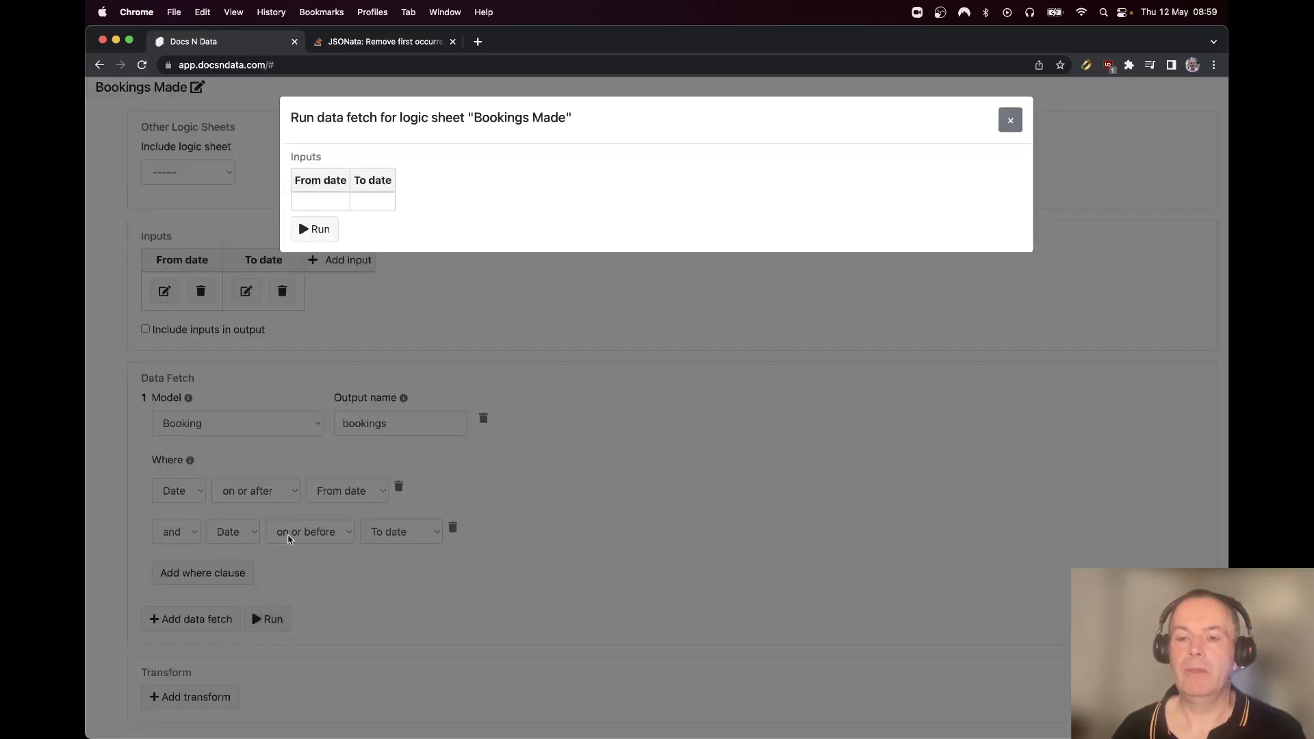
{"action": "left_click", "coordinate": [309, 202]}
{"action": "left_click", "coordinate": [308, 265]}
{"action": "left_click", "coordinate": [373, 203]}
{"action": "left_click", "coordinate": [545, 291]}
{"action": "left_click", "coordinate": [306, 232]}
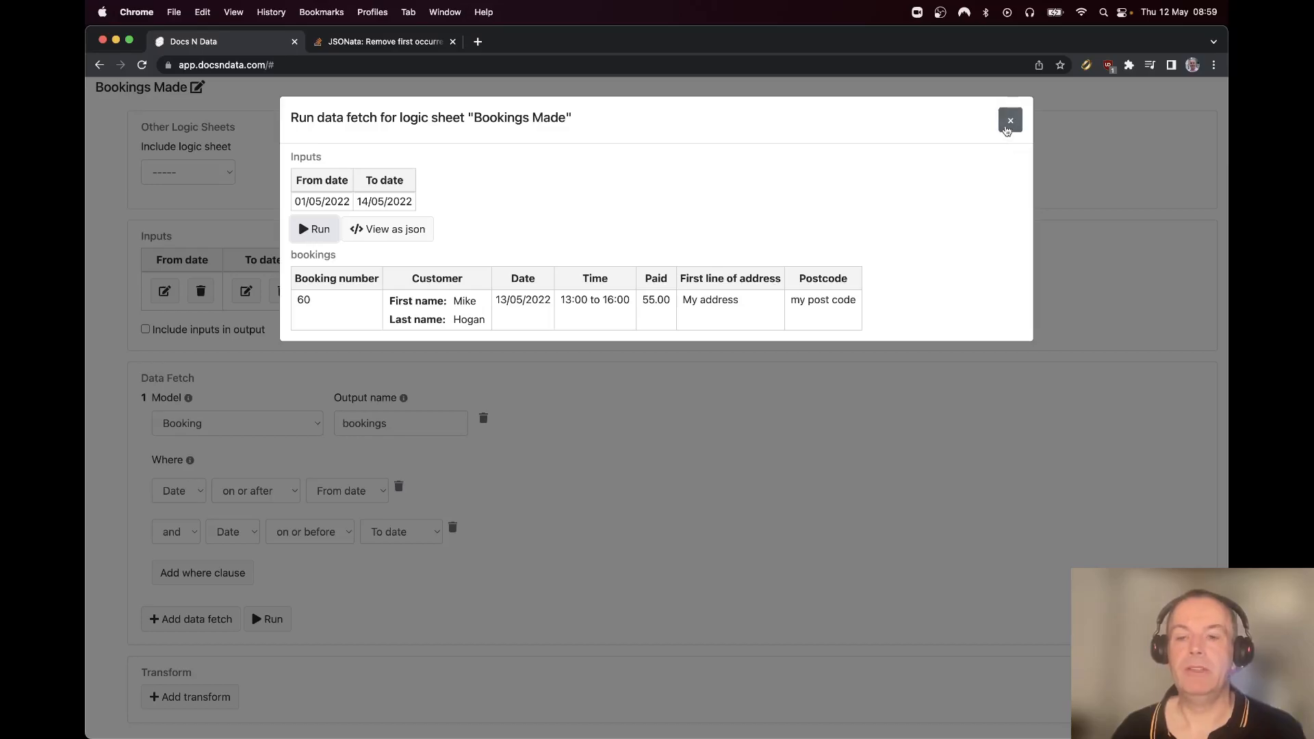
{"action": "left_click", "coordinate": [1011, 119]}
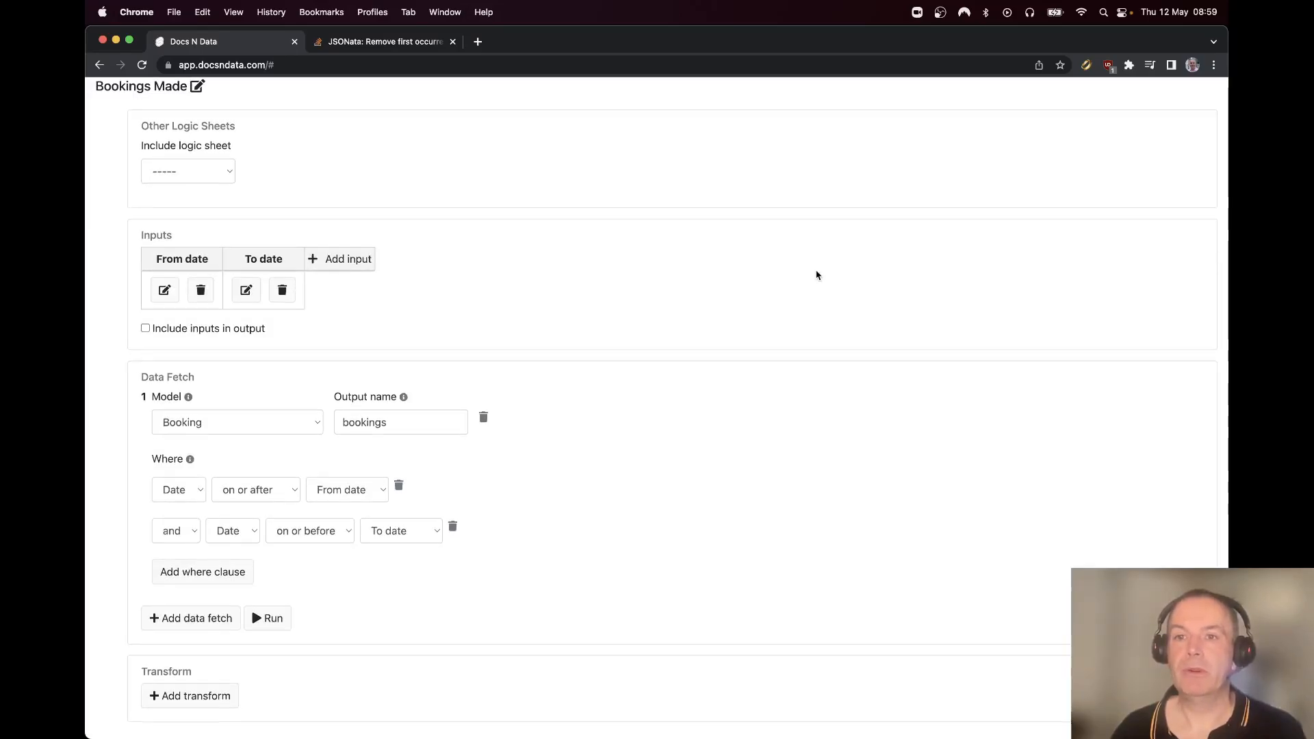
Open the Slot Capacity logic sheet, run its transforms for 01/05/2022 to 14/05/2022, and examine the output format
{"action": "scroll", "coordinate": [817, 275], "scroll_direction": "up", "scroll_amount": 5}
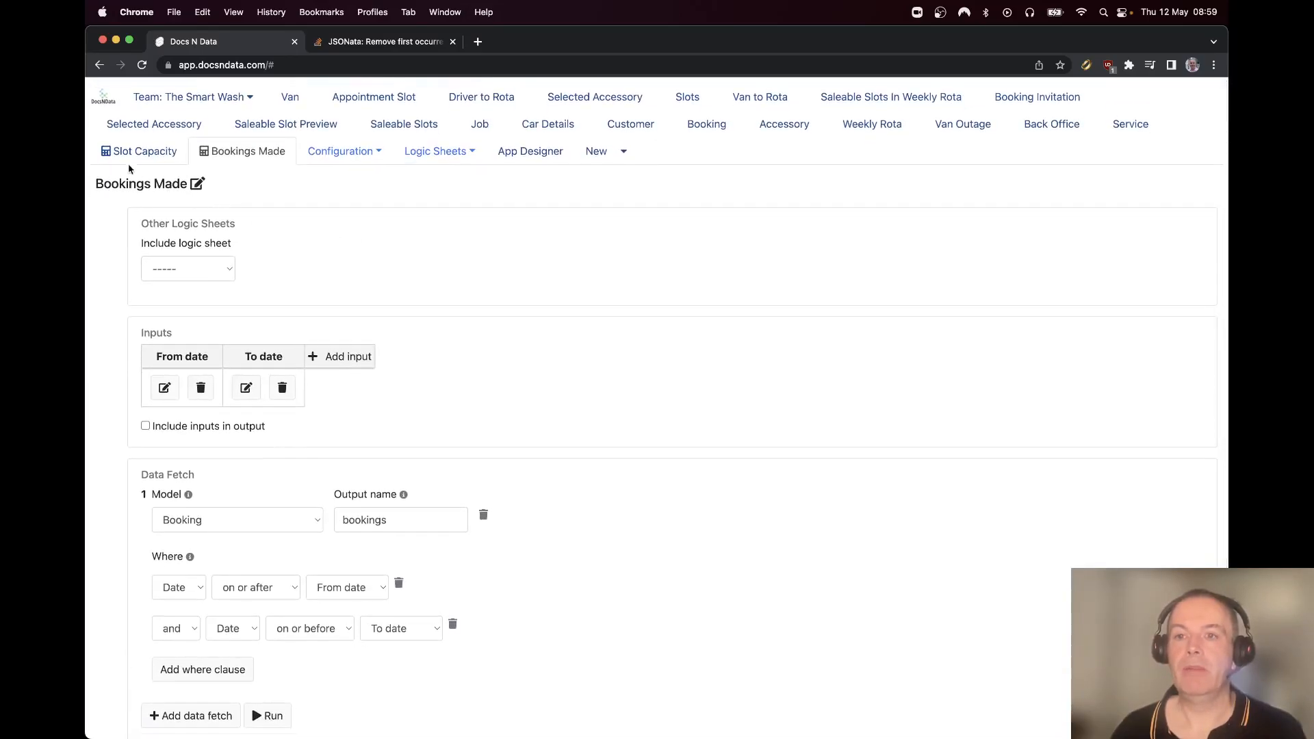
{"action": "left_click", "coordinate": [134, 157]}
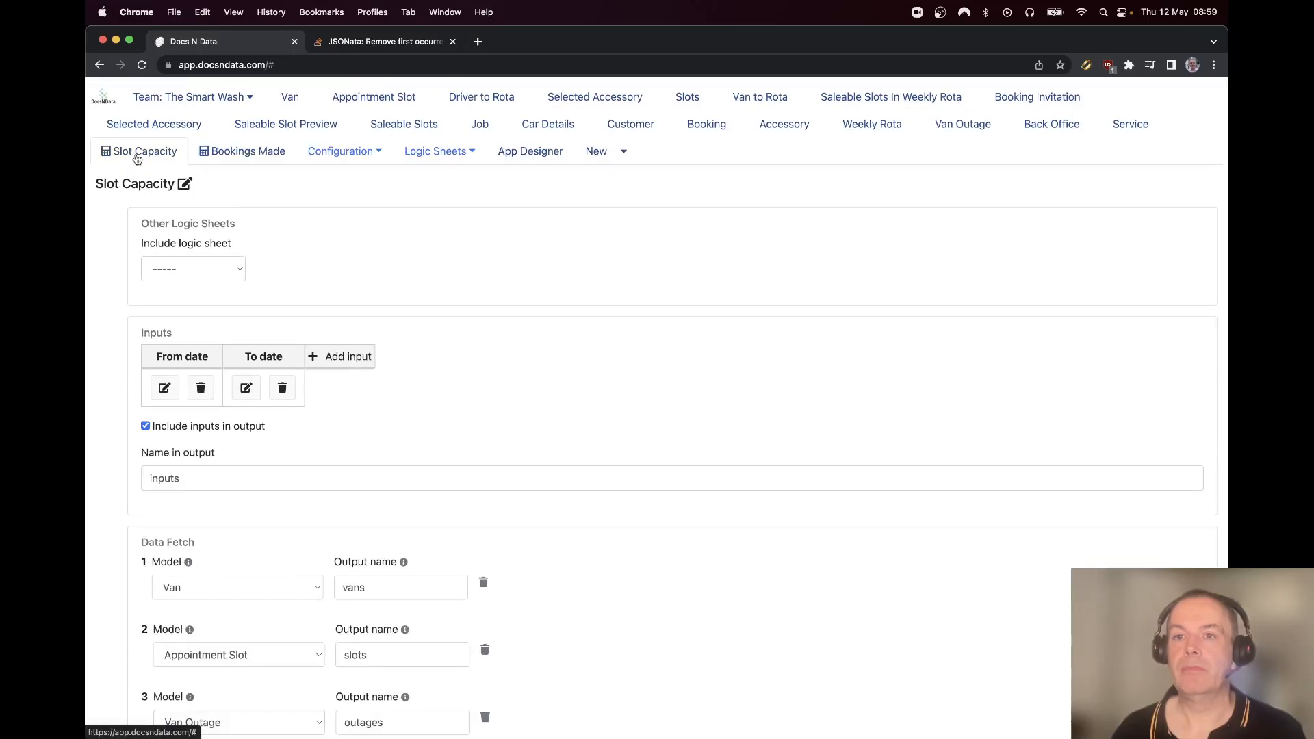
{"action": "scroll", "coordinate": [291, 331], "scroll_direction": "down", "scroll_amount": 10}
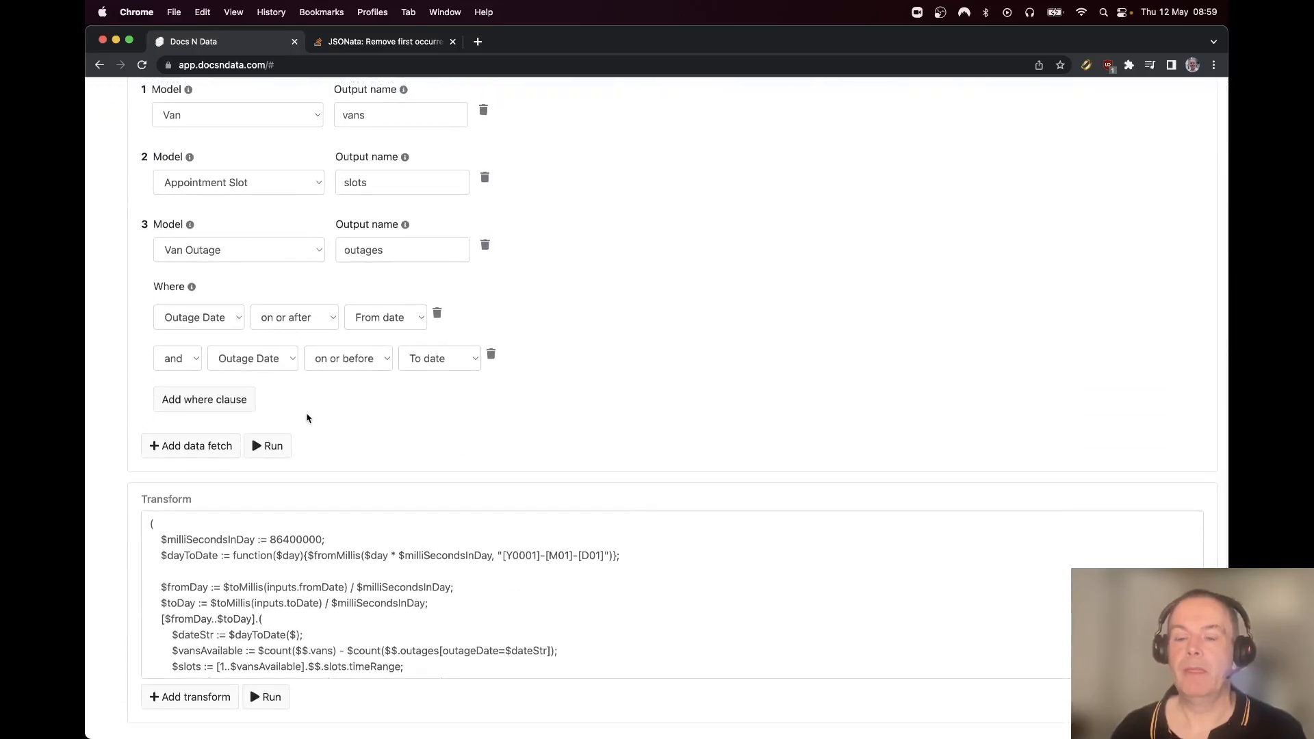
{"action": "left_click", "coordinate": [265, 697]}
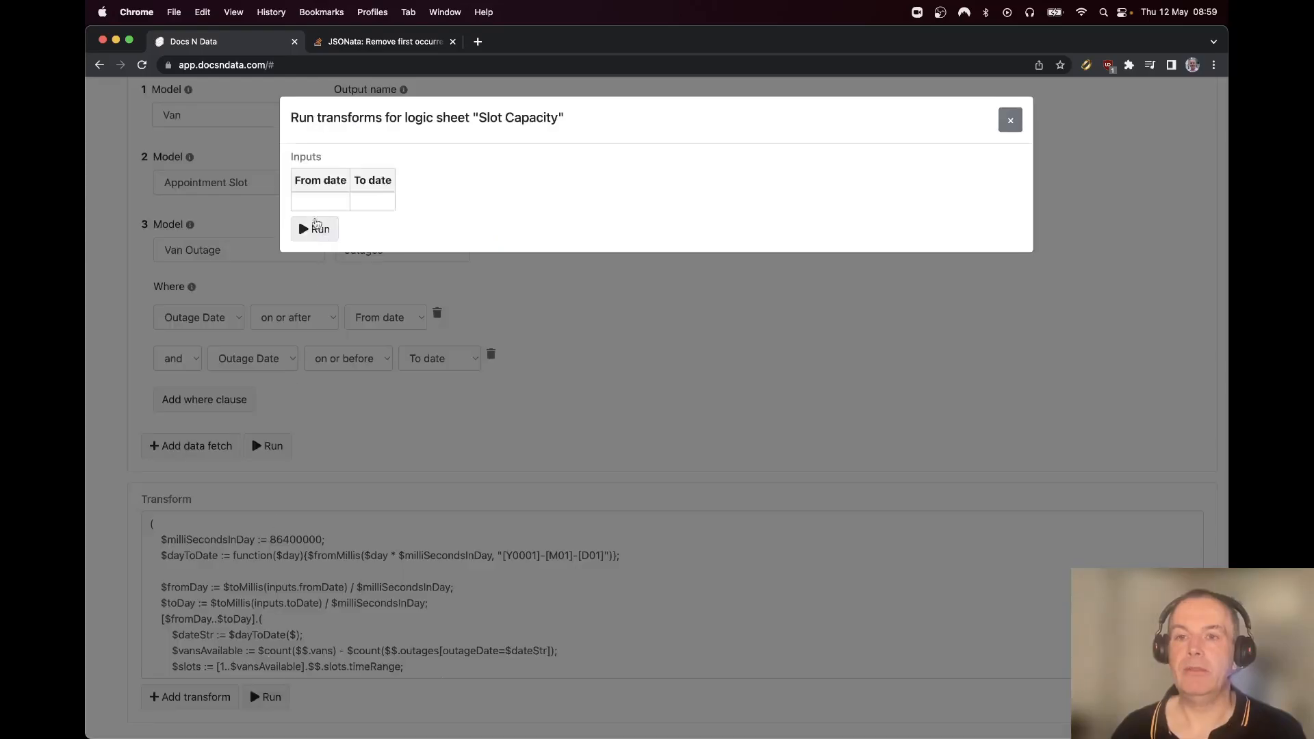
{"action": "left_click", "coordinate": [309, 205]}
{"action": "left_click", "coordinate": [309, 265]}
{"action": "left_click", "coordinate": [375, 202]}
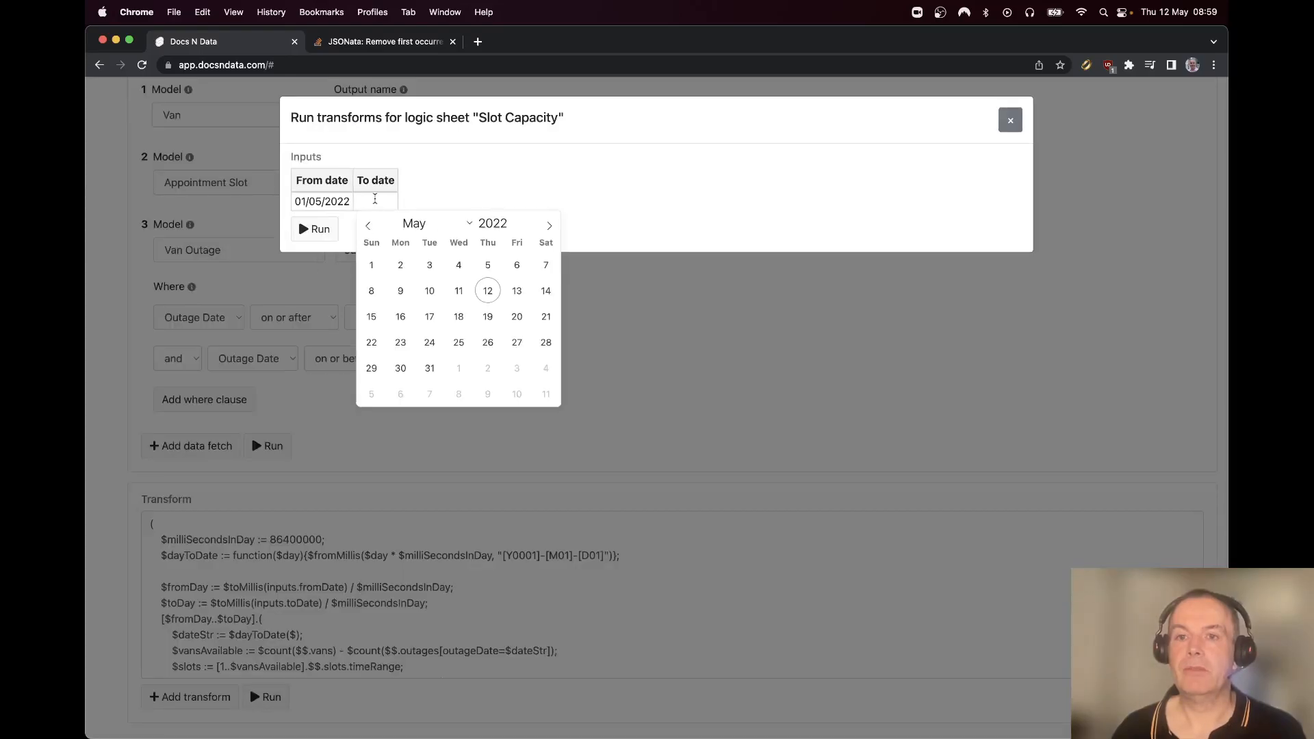
{"action": "left_click", "coordinate": [545, 290]}
{"action": "left_click", "coordinate": [318, 228]}
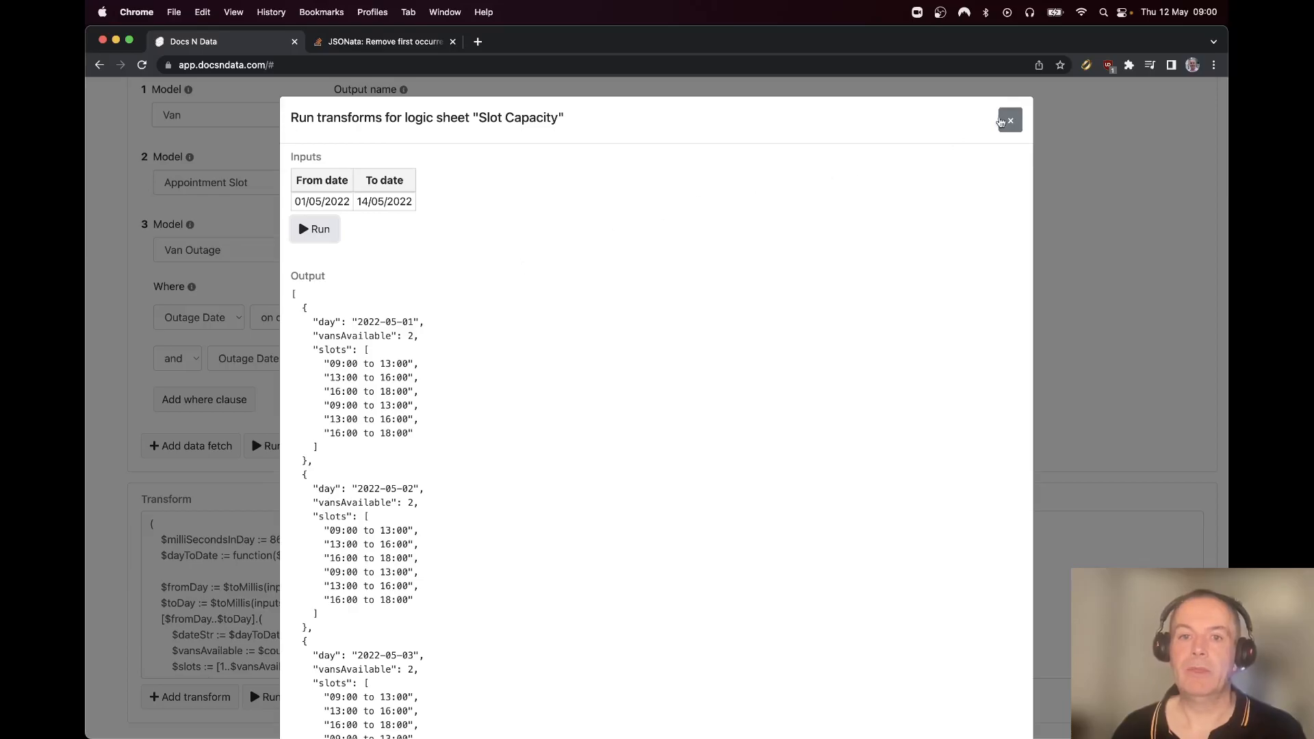
{"action": "left_click", "coordinate": [1011, 124]}
Return to the Bookings Made logic sheet and add an empty transform
{"action": "scroll", "coordinate": [883, 175], "scroll_direction": "up", "scroll_amount": 10}
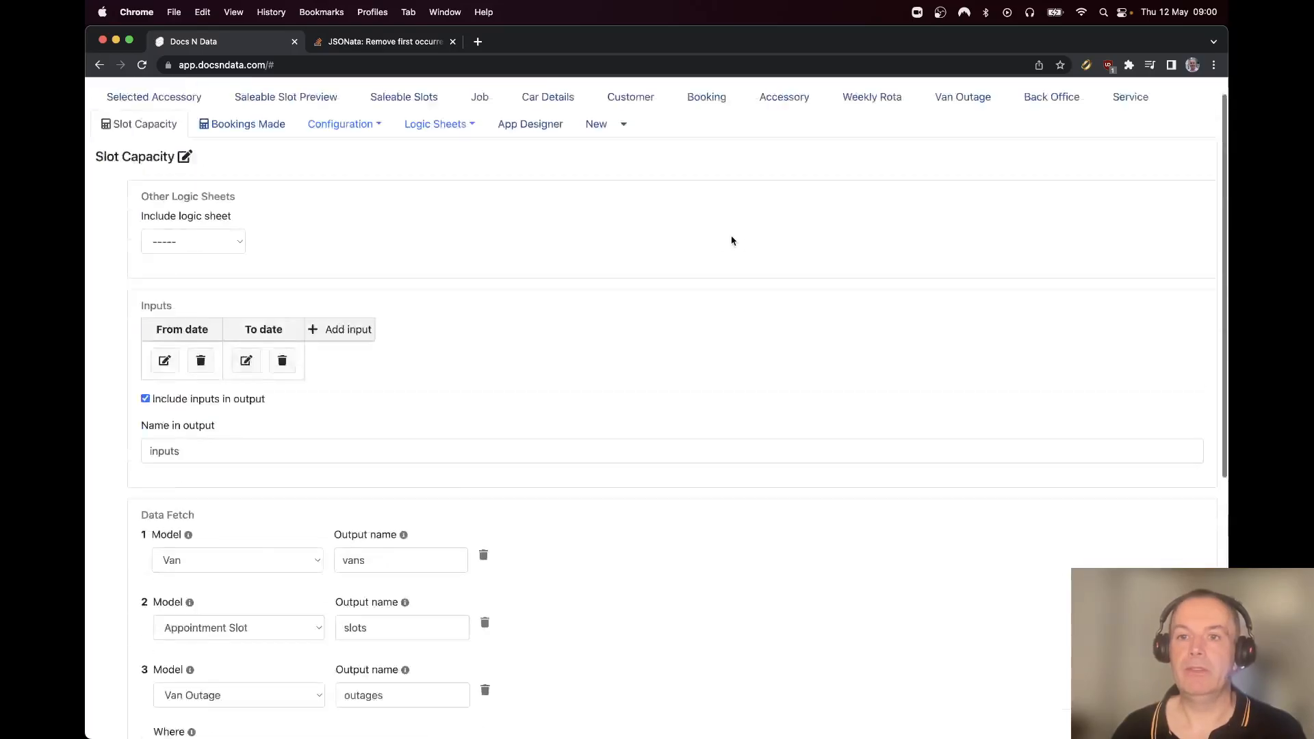
{"action": "left_click", "coordinate": [243, 152]}
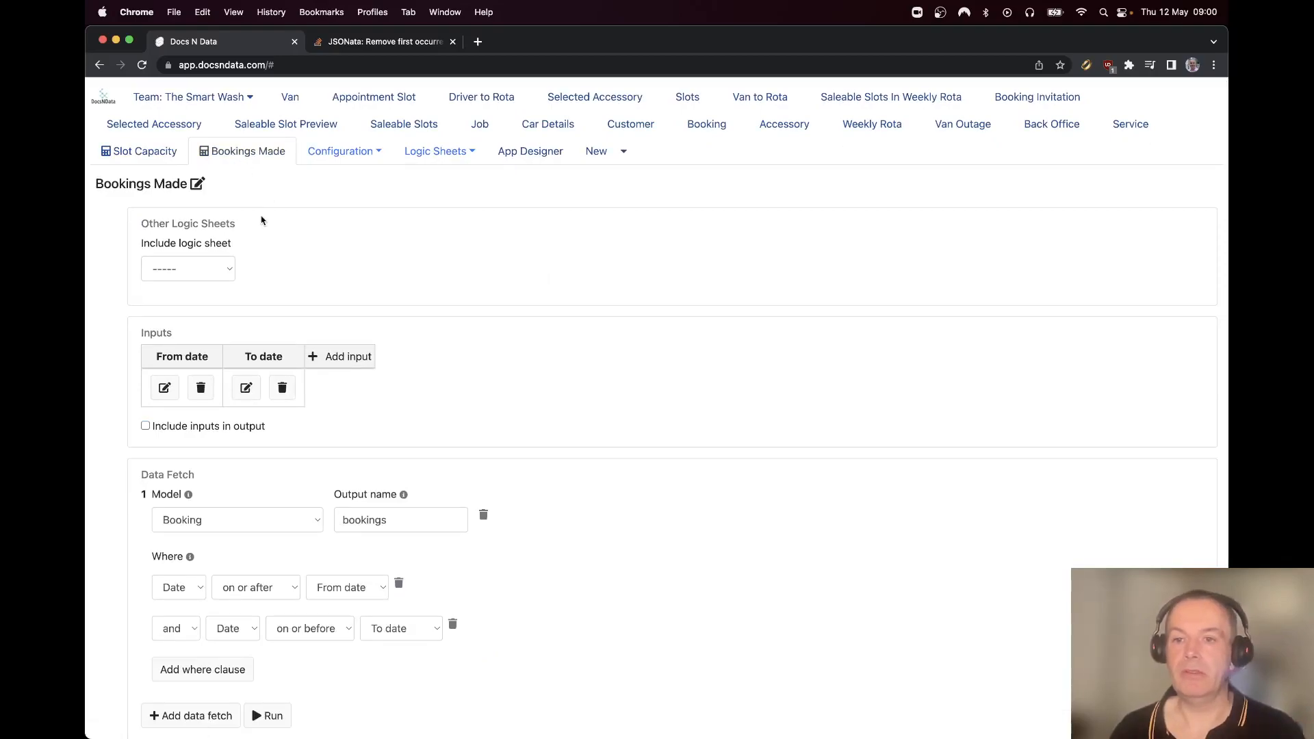
{"action": "scroll", "coordinate": [267, 255], "scroll_direction": "down", "scroll_amount": 2}
{"action": "scroll", "coordinate": [266, 255], "scroll_direction": "up", "scroll_amount": 1}
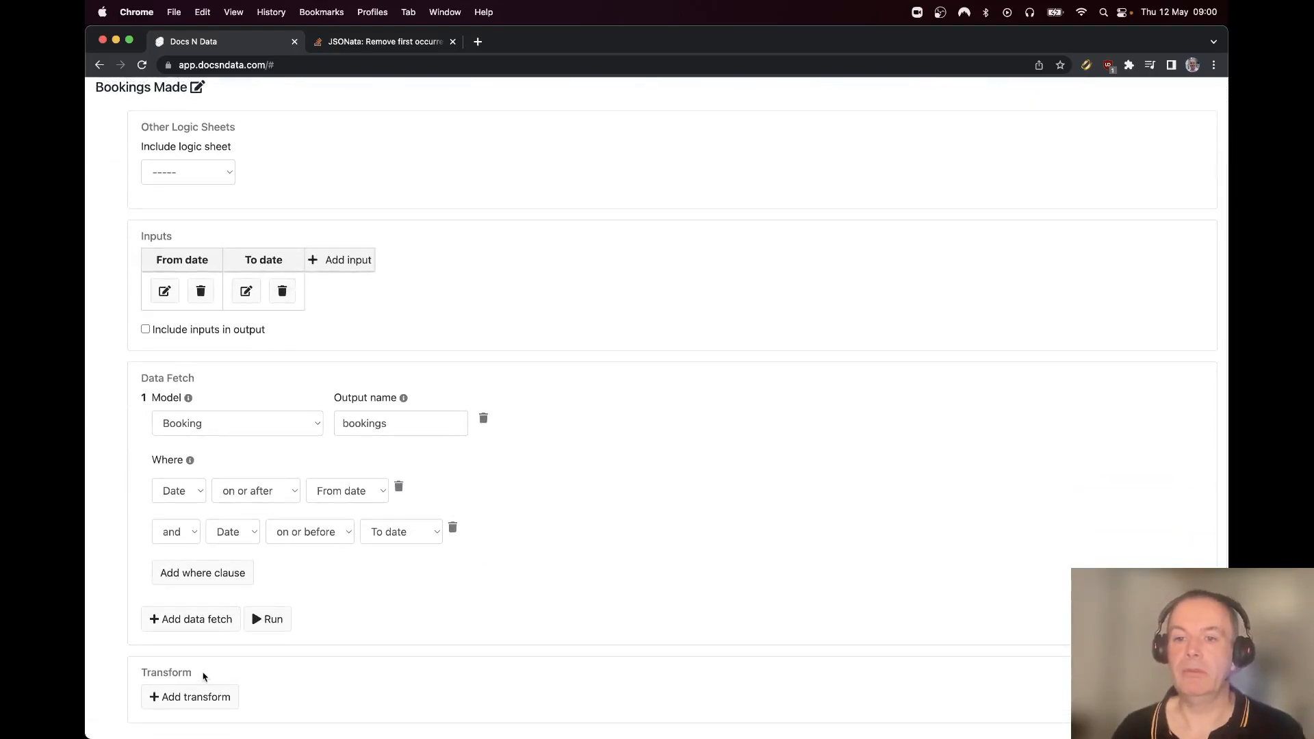
{"action": "left_click", "coordinate": [191, 697]}
{"action": "scroll", "coordinate": [253, 614], "scroll_direction": "down", "scroll_amount": 3}
{"action": "scroll", "coordinate": [277, 541], "scroll_direction": "up", "scroll_amount": 1}
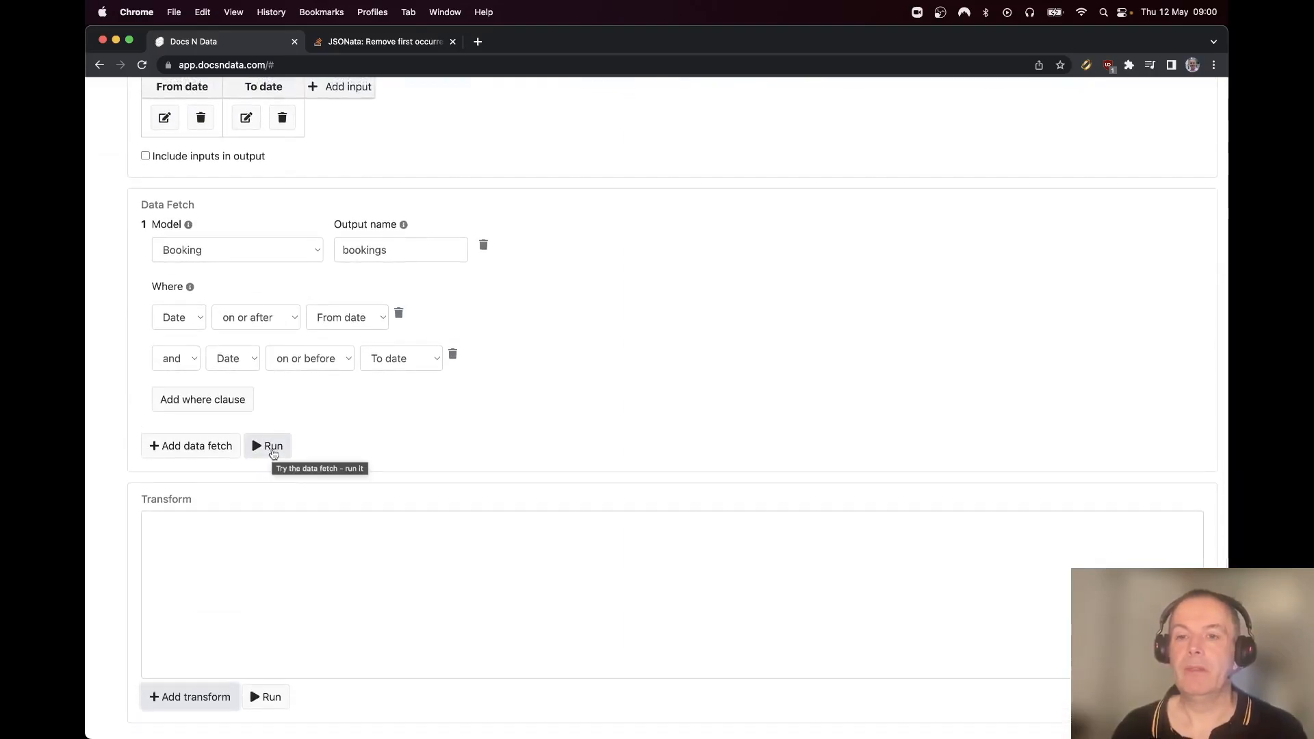
Run the bookings data fetch for 01/05/2022 to 14/05/2022, view the output as JSON and copy it
{"action": "left_click", "coordinate": [272, 449]}
{"action": "left_click", "coordinate": [307, 204]}
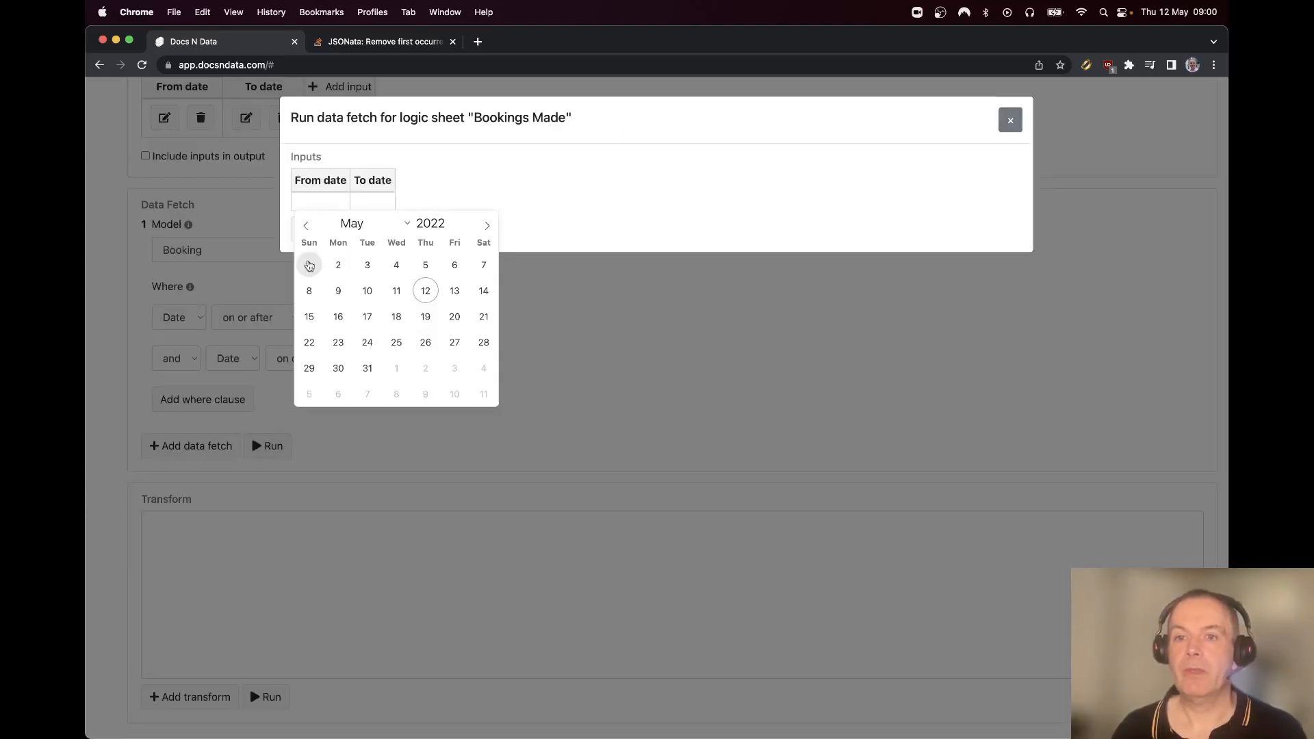
{"action": "left_click", "coordinate": [309, 266]}
{"action": "left_click", "coordinate": [367, 204]}
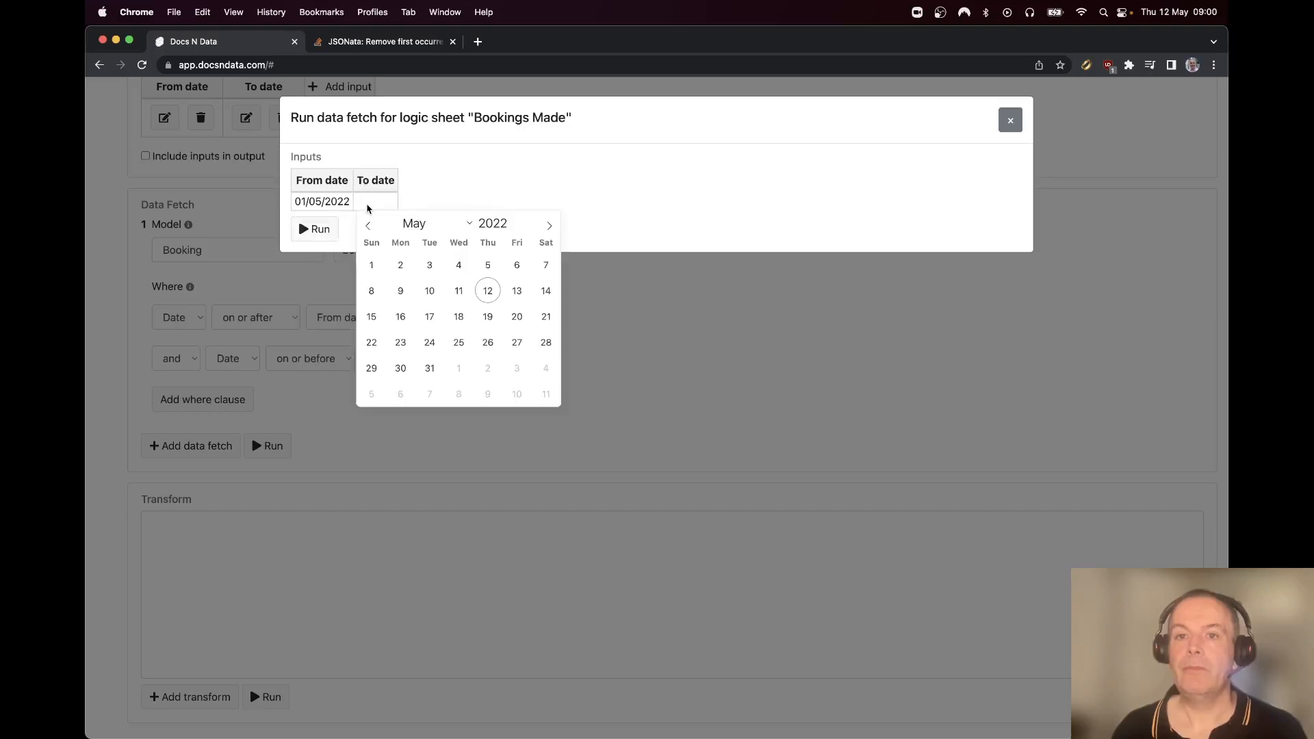
{"action": "left_click", "coordinate": [540, 291]}
{"action": "left_click", "coordinate": [319, 234]}
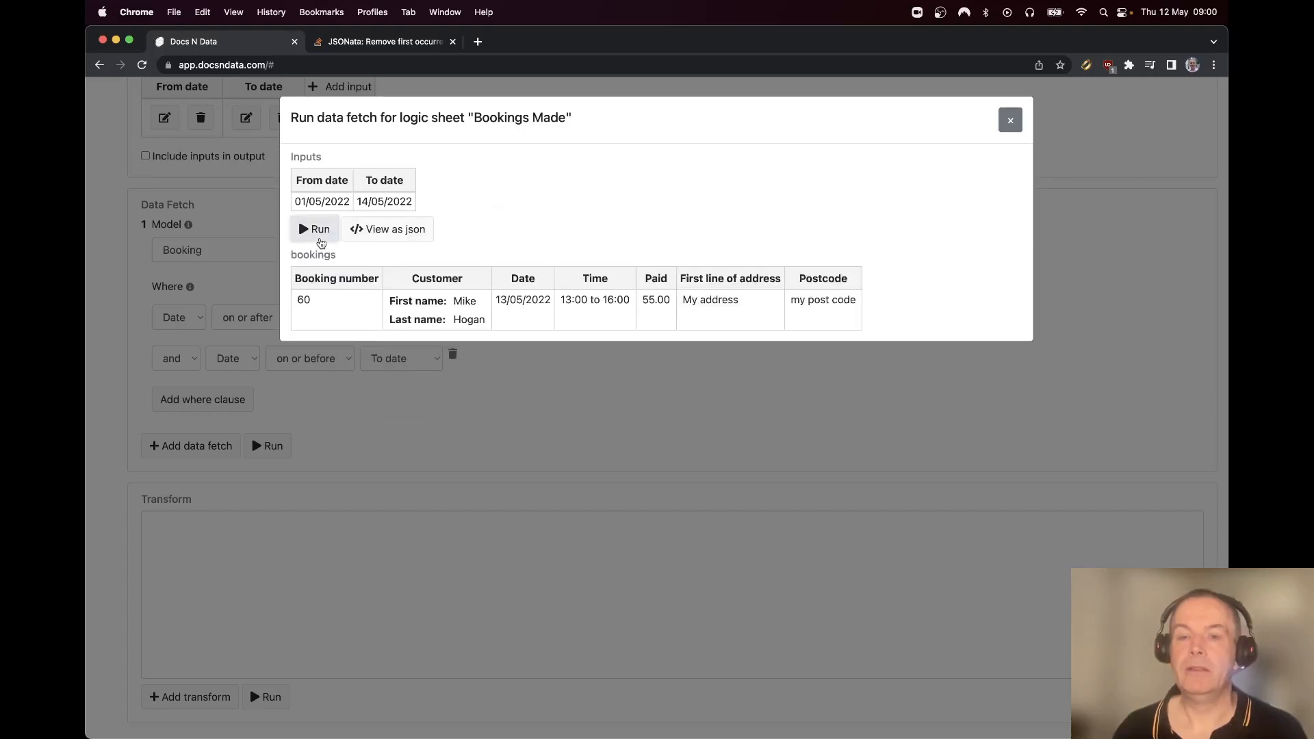
{"action": "left_click", "coordinate": [393, 232]}
{"action": "left_click", "coordinate": [481, 230]}
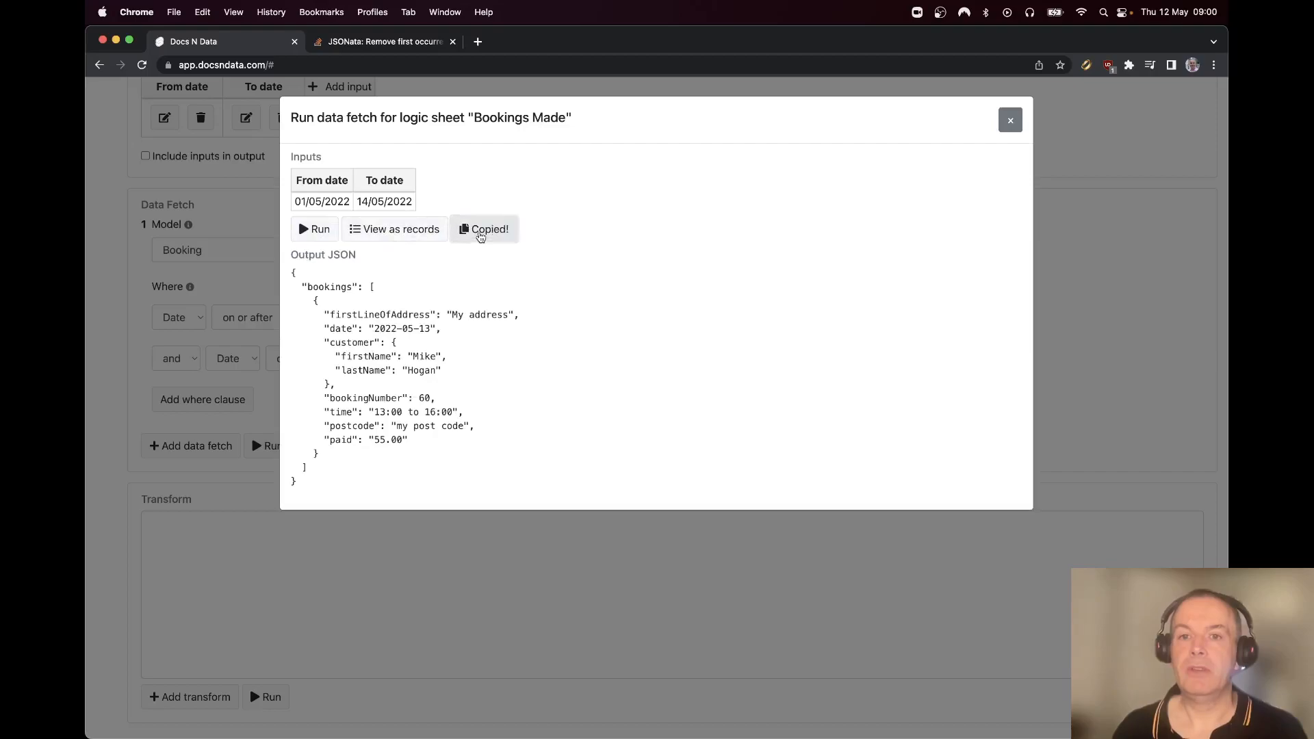
Open the JSONata Exerciser at try.jsonata.org in a new browser tab
{"action": "key", "text": "super+t"}
{"action": "type", "text": "json"}
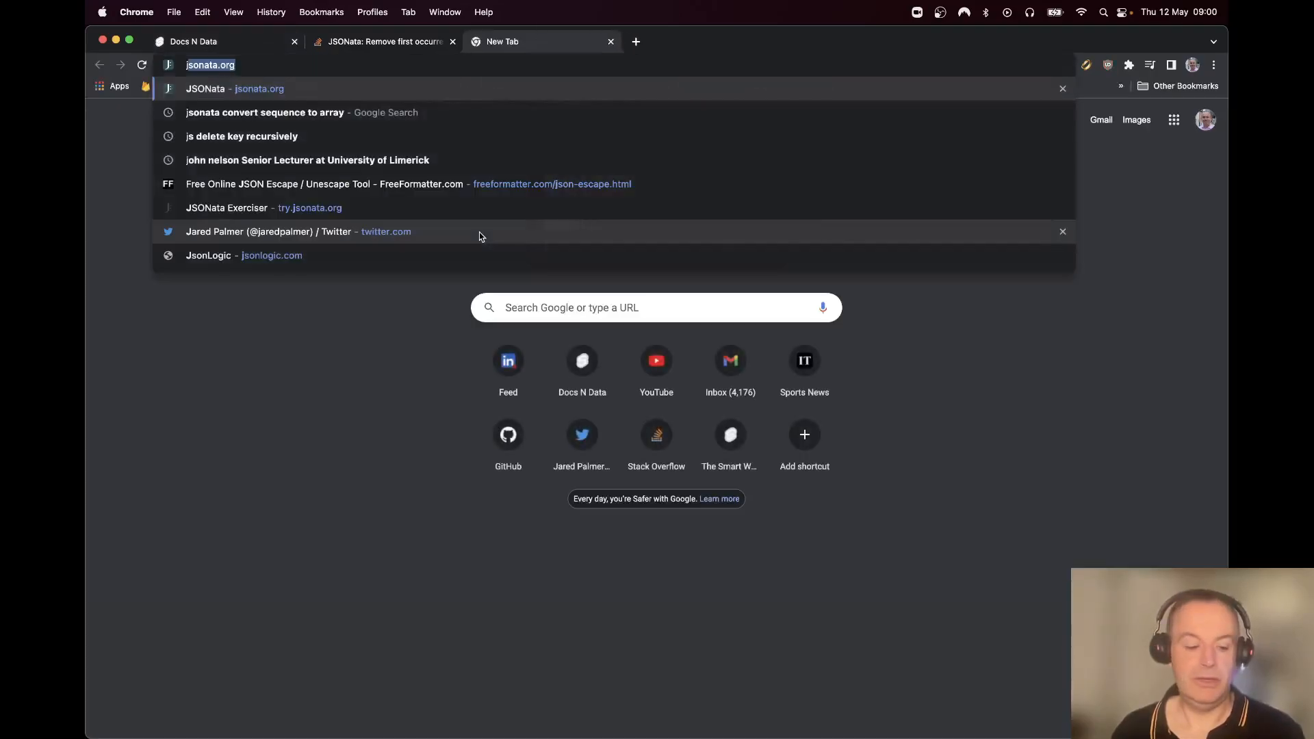
{"action": "key", "text": "BackSpace"}
{"action": "key", "text": "BackSpace"}
{"action": "key", "text": "BackSpace"}
{"action": "key", "text": "BackSpace"}
{"action": "key", "text": "BackSpace"}
{"action": "type", "text": "try"}
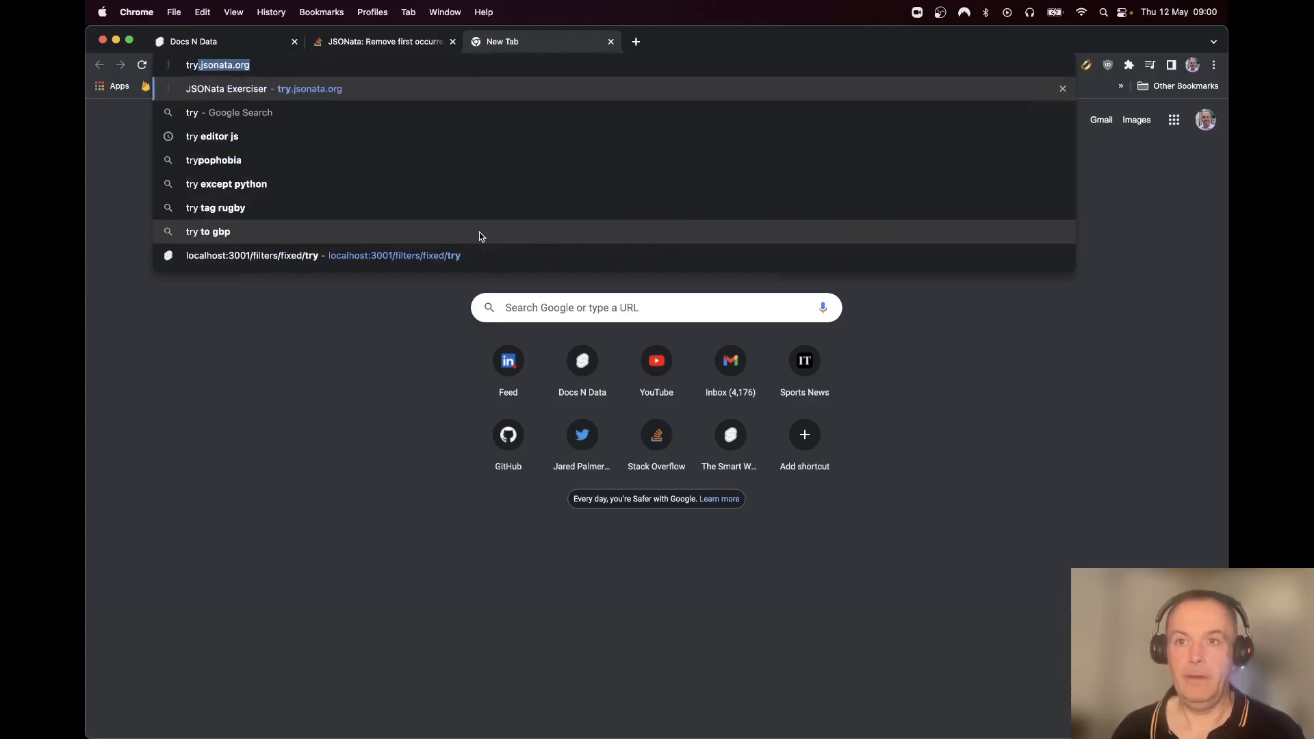
{"action": "key", "text": "Return"}
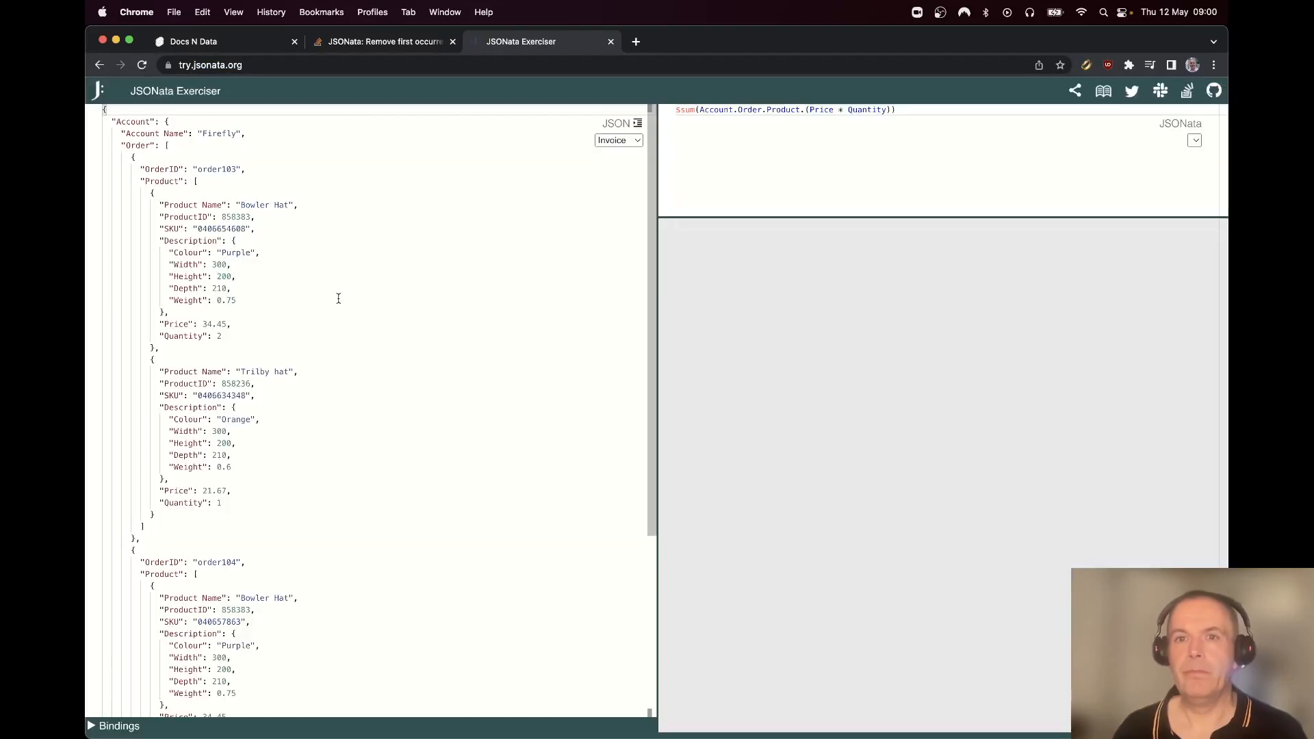
Replace the sample invoice JSON with the copied bookings JSON
{"action": "left_click", "coordinate": [338, 299]}
{"action": "key", "text": "super+a"}
{"action": "key", "text": "super+v"}
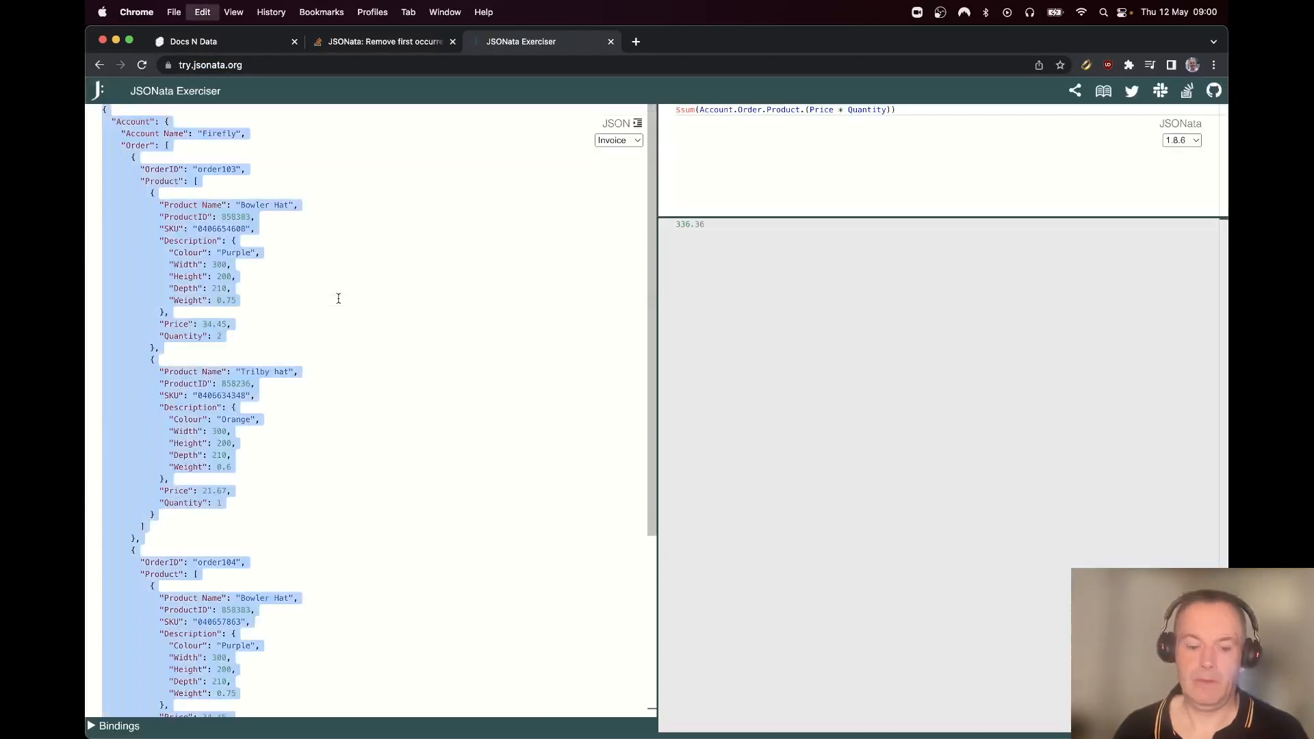
Replace the sample JSONata expression with bookings to evaluate the bookings array
{"action": "left_click", "coordinate": [701, 165]}
{"action": "key", "text": "super+a"}
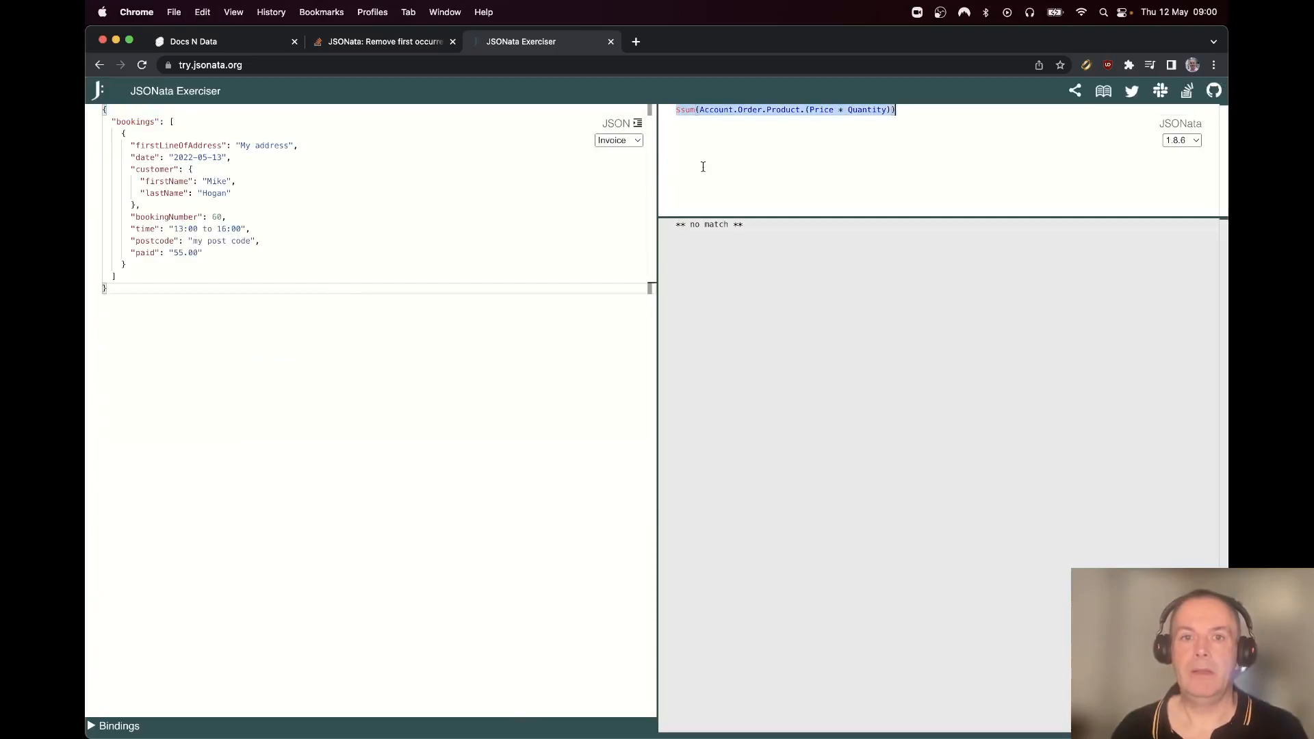
{"action": "key", "text": "BackSpace"}
{"action": "type", "text": "bookings"}
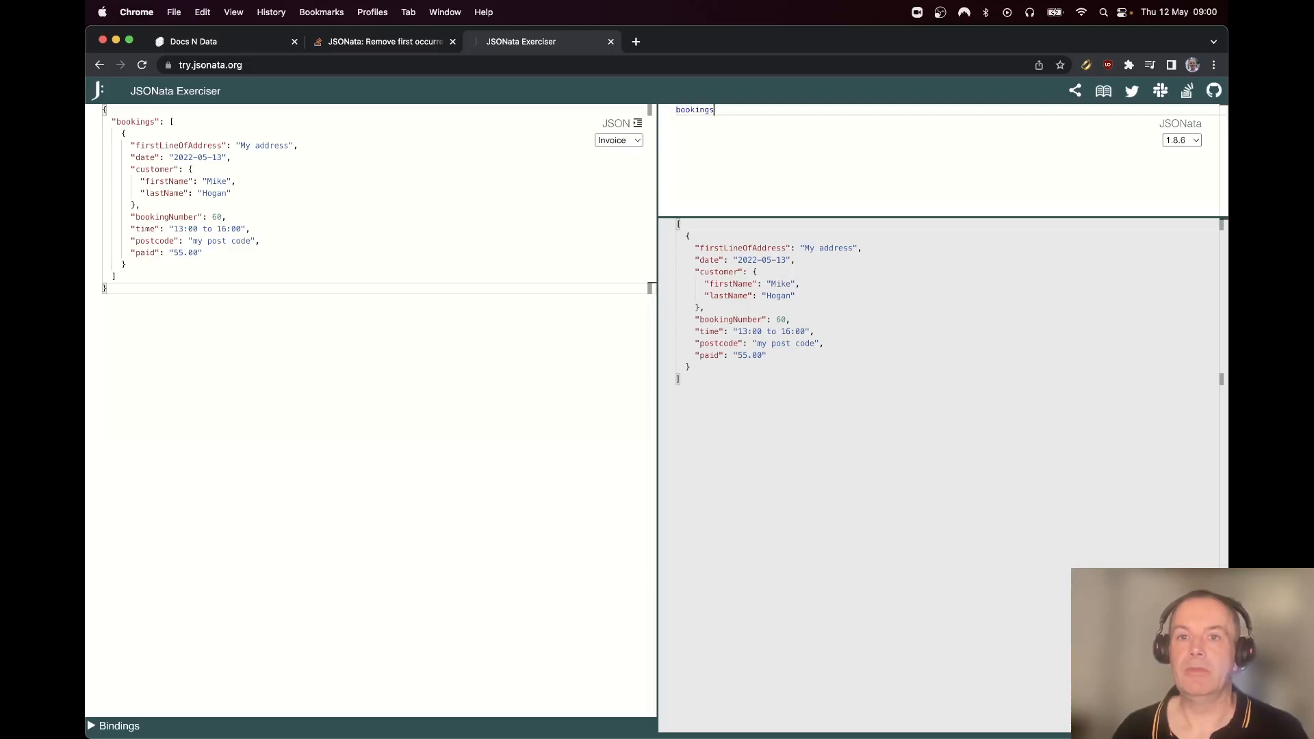
{"action": "key", "text": "super+Tab"}
{"action": "key", "text": "super+Tab"}
{"action": "key", "text": "super+Tab"}
{"action": "key", "text": "super+Tab"}
{"action": "key", "text": "super+Tab"}
{"action": "key", "text": "super+Tab"}
{"action": "key", "text": "super+Tab"}
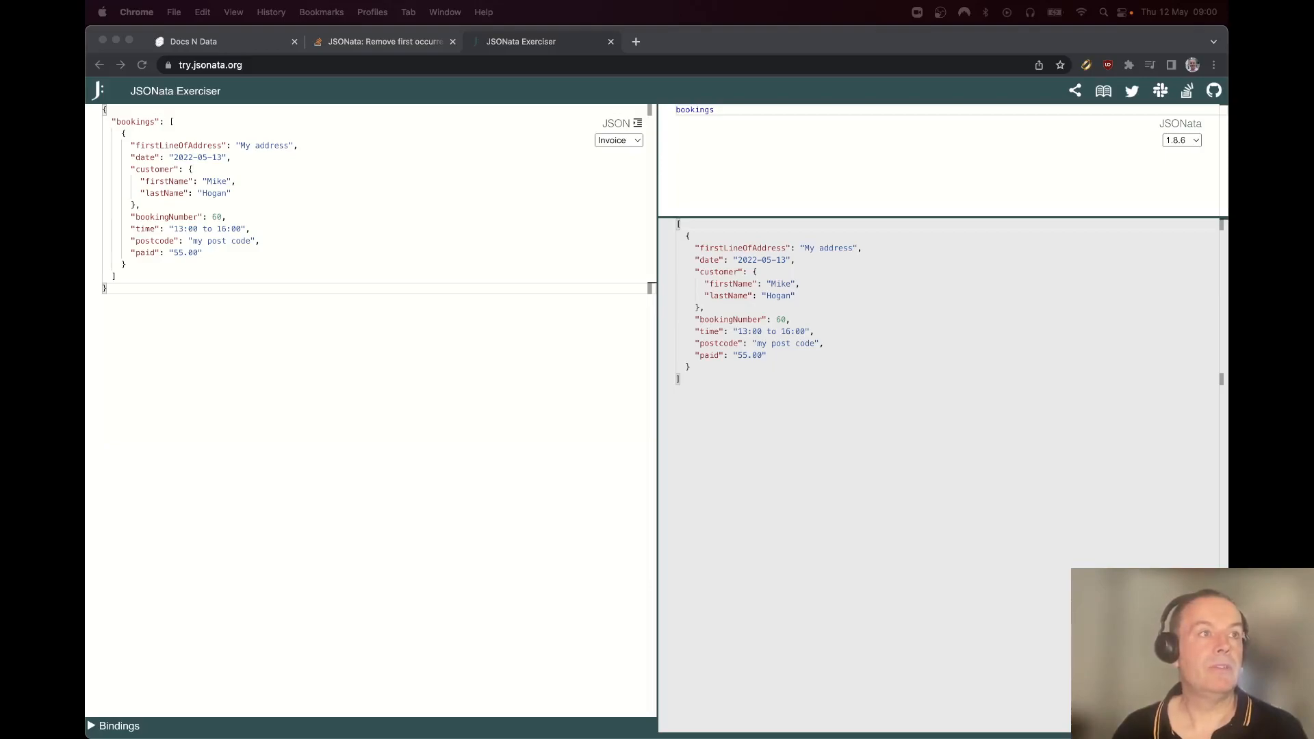
Replace the JSONata expression with the prepared $each(bookings{ date: [time] }, λ($v, $k) {{"day": $k, "slots": $v}})]
{"action": "left_click", "coordinate": [906, 214]}
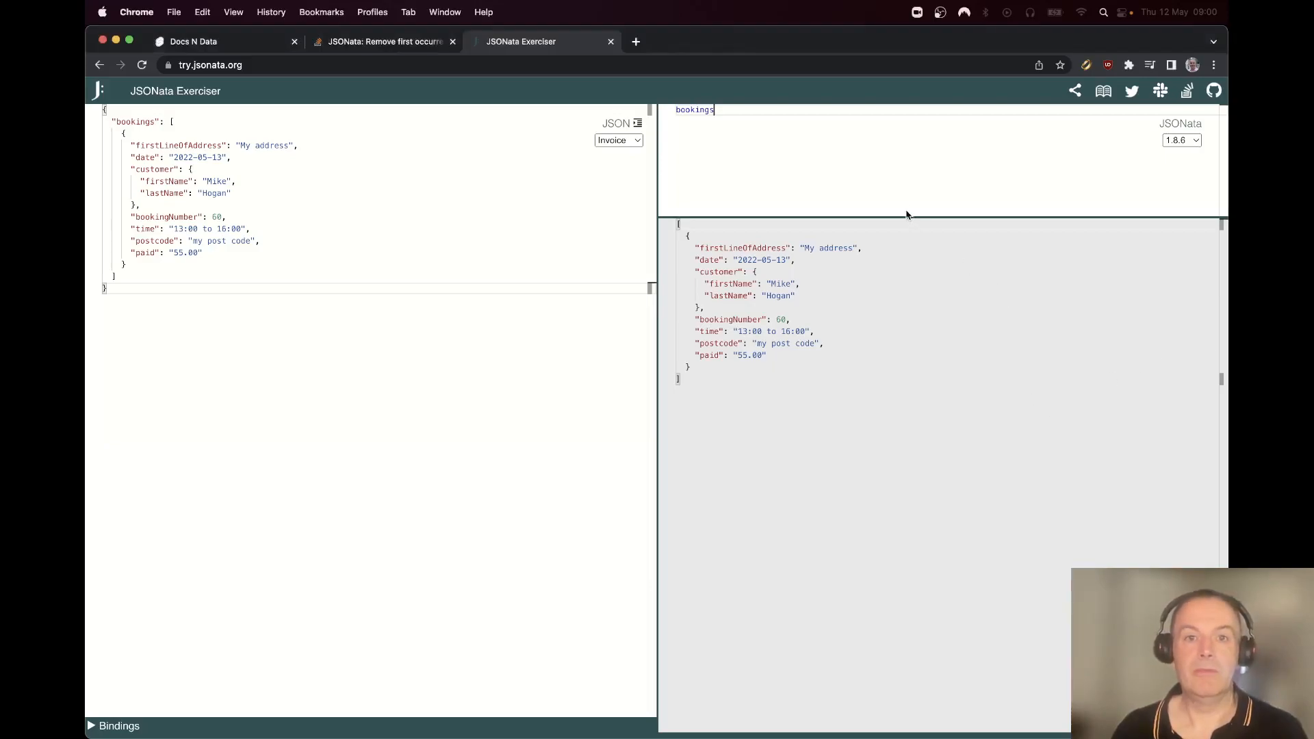
{"action": "key", "text": "super+a"}
{"action": "key", "text": "BackSpace"}
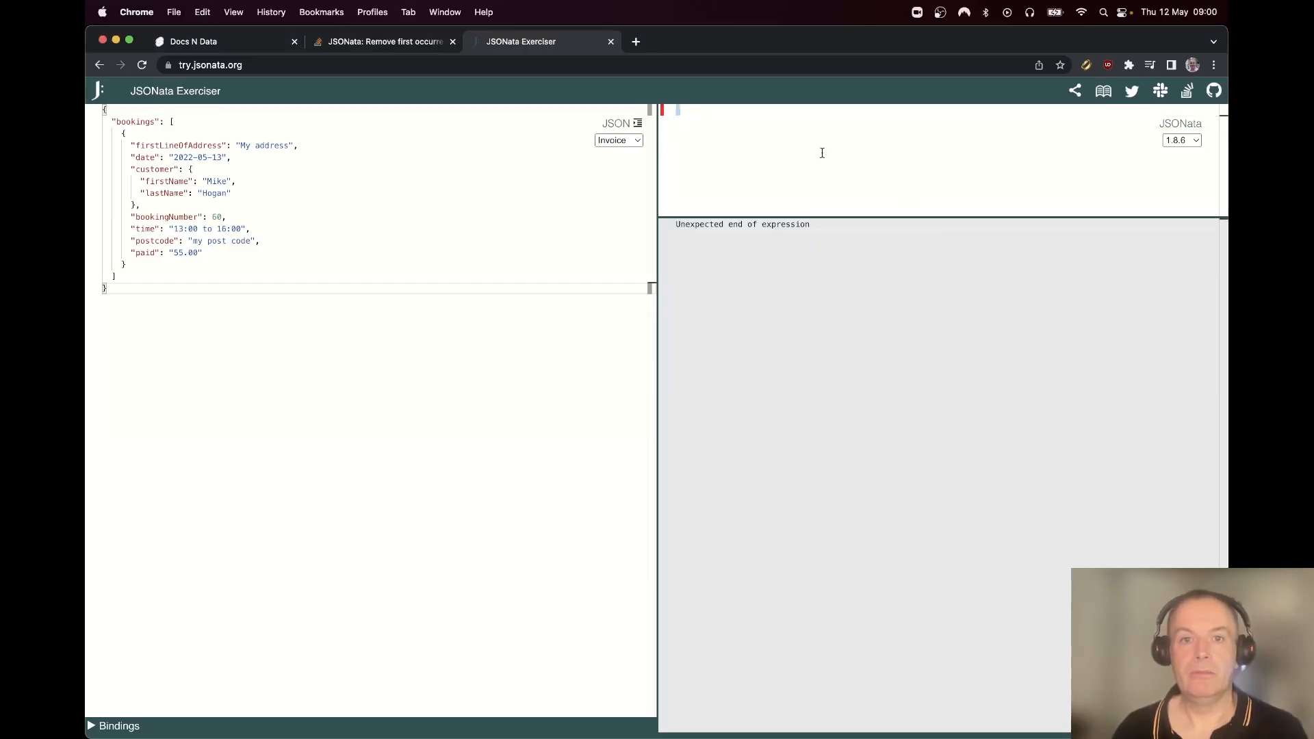
{"action": "key", "text": "super+Tab"}
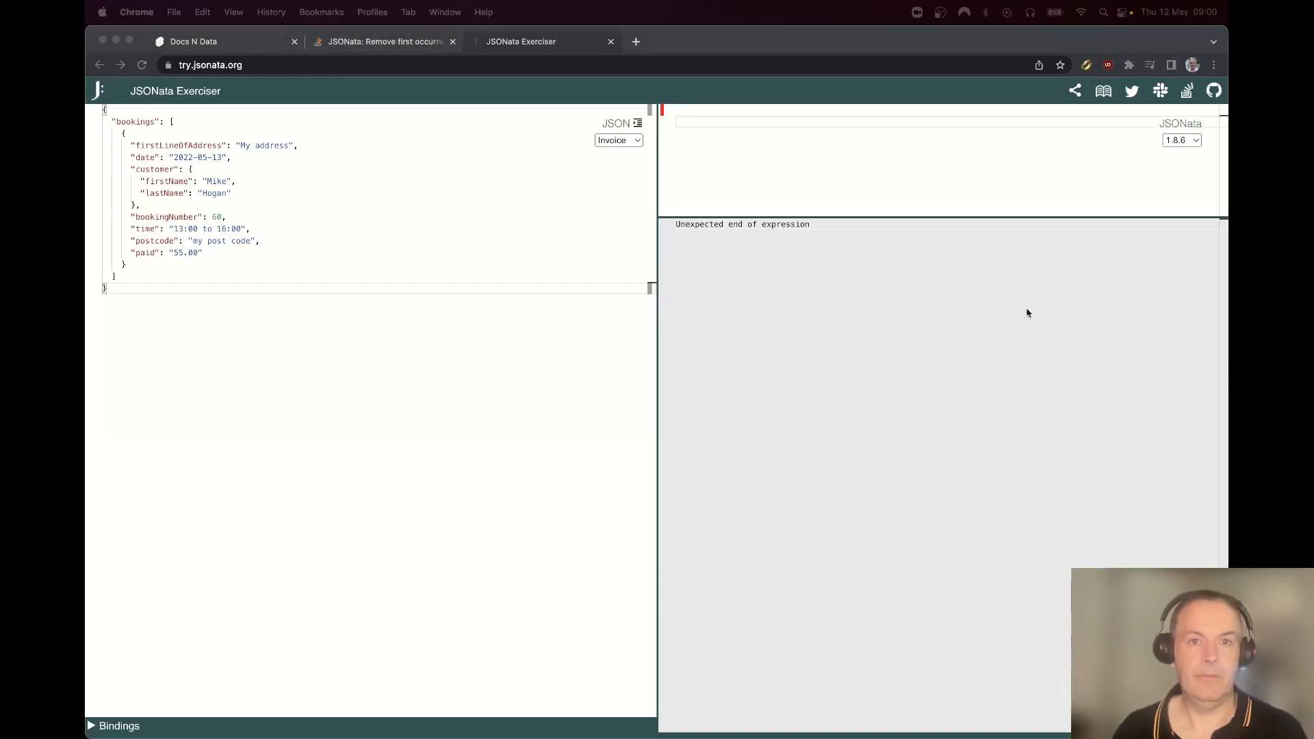
{"action": "left_click", "coordinate": [941, 186]}
{"action": "key", "text": "super+v"}
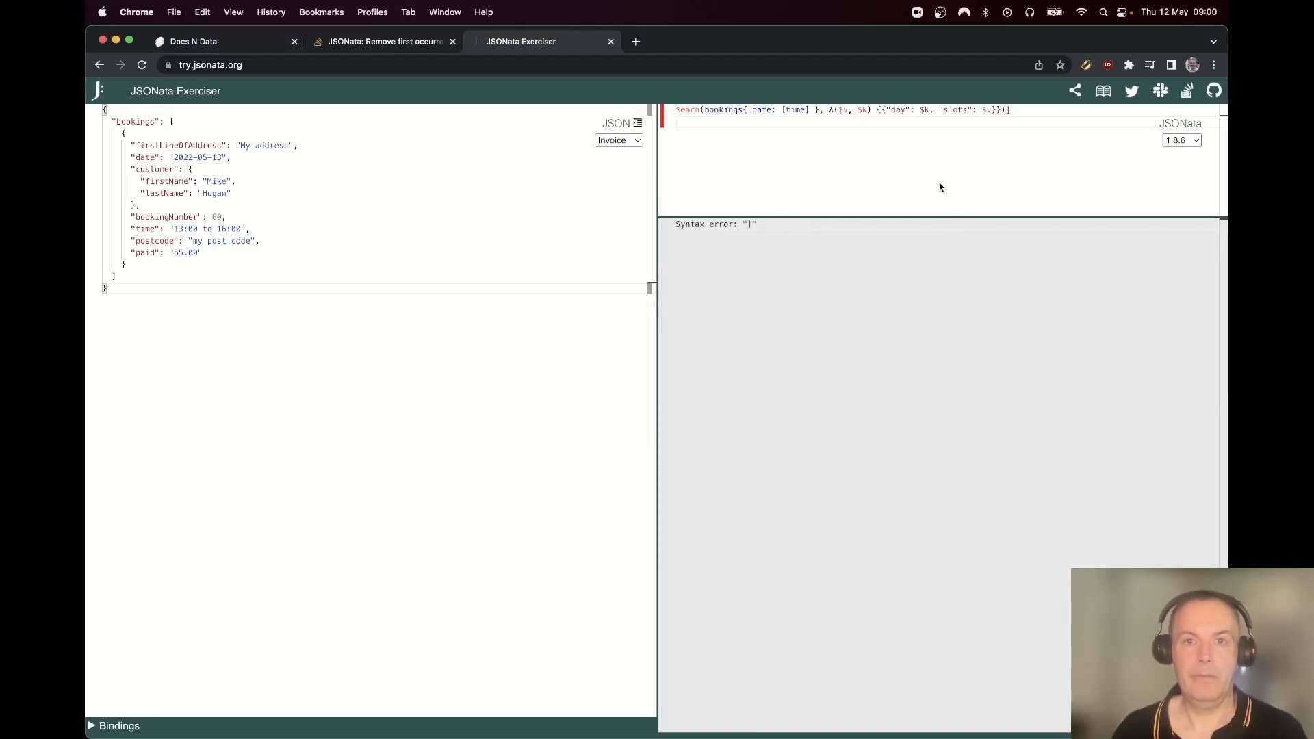
Add the missing opening bracket before $each in the JSONata expression and copy the whole expression
{"action": "key", "text": "BackSpace"}
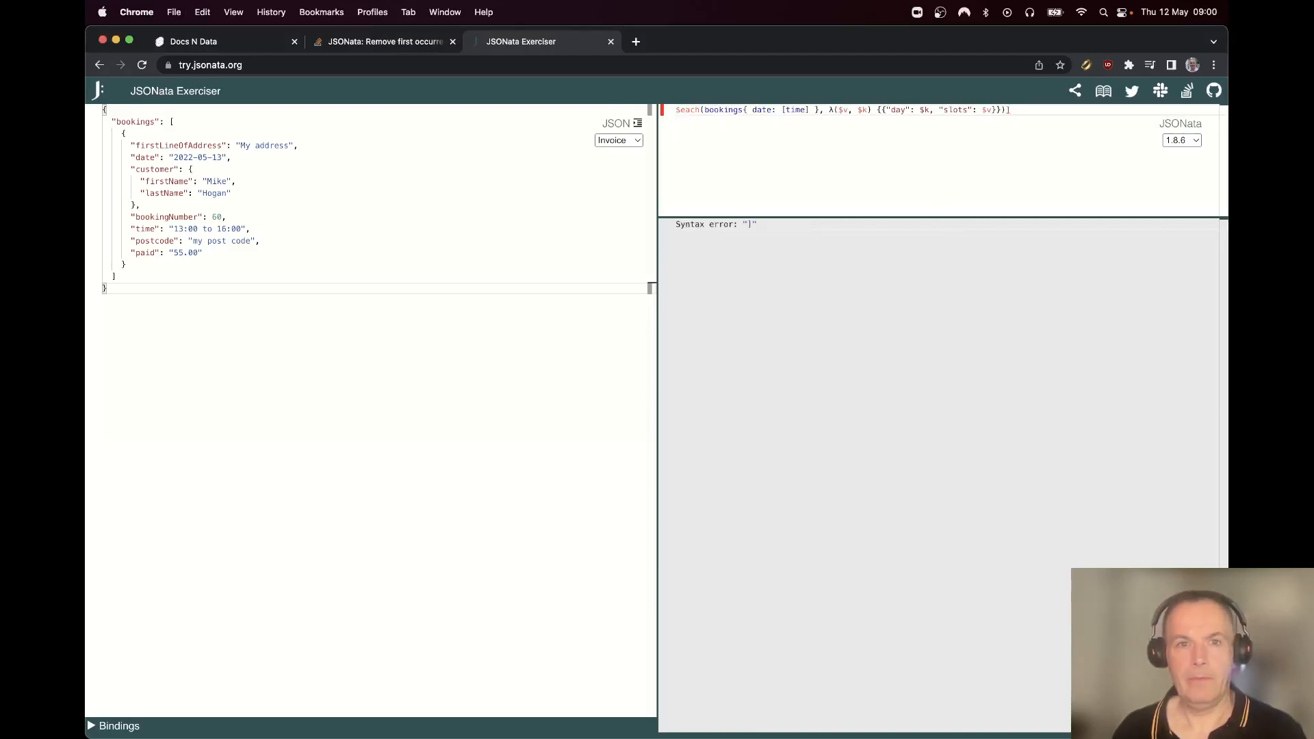
{"action": "type", "text": "["}
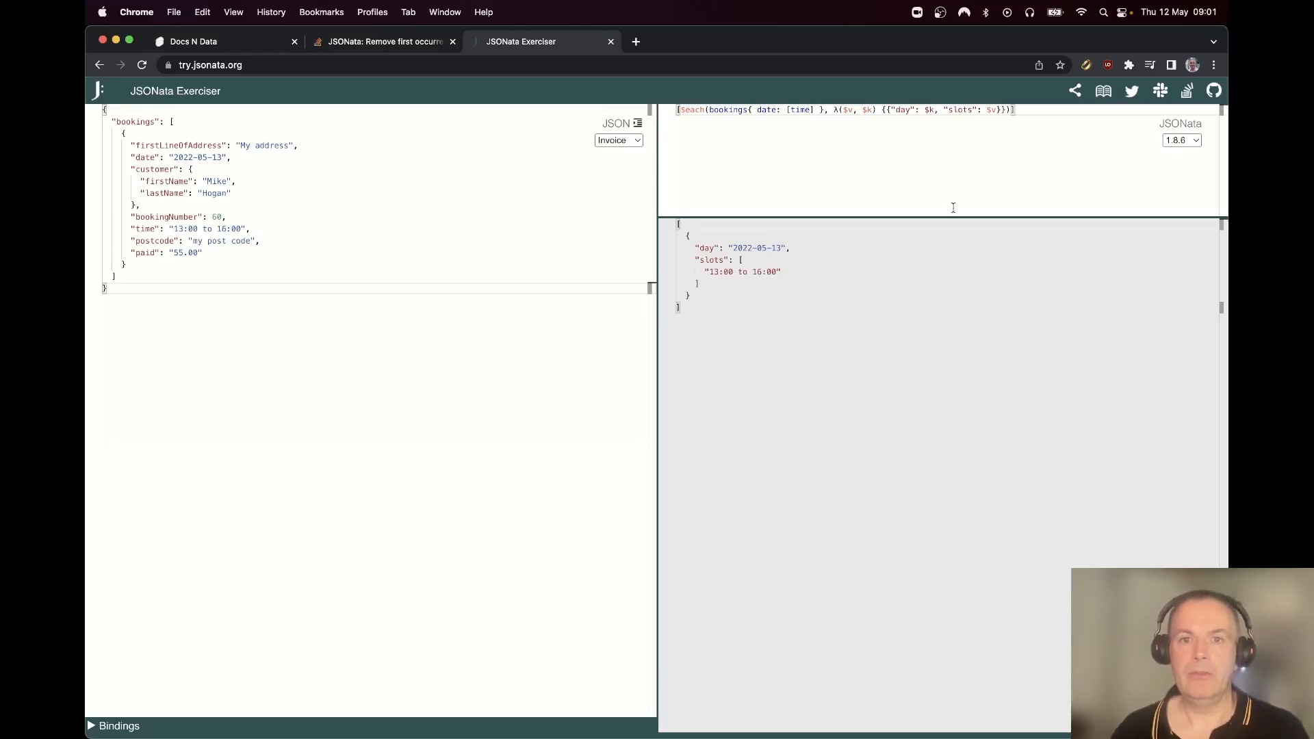
{"action": "key", "text": "super+a"}
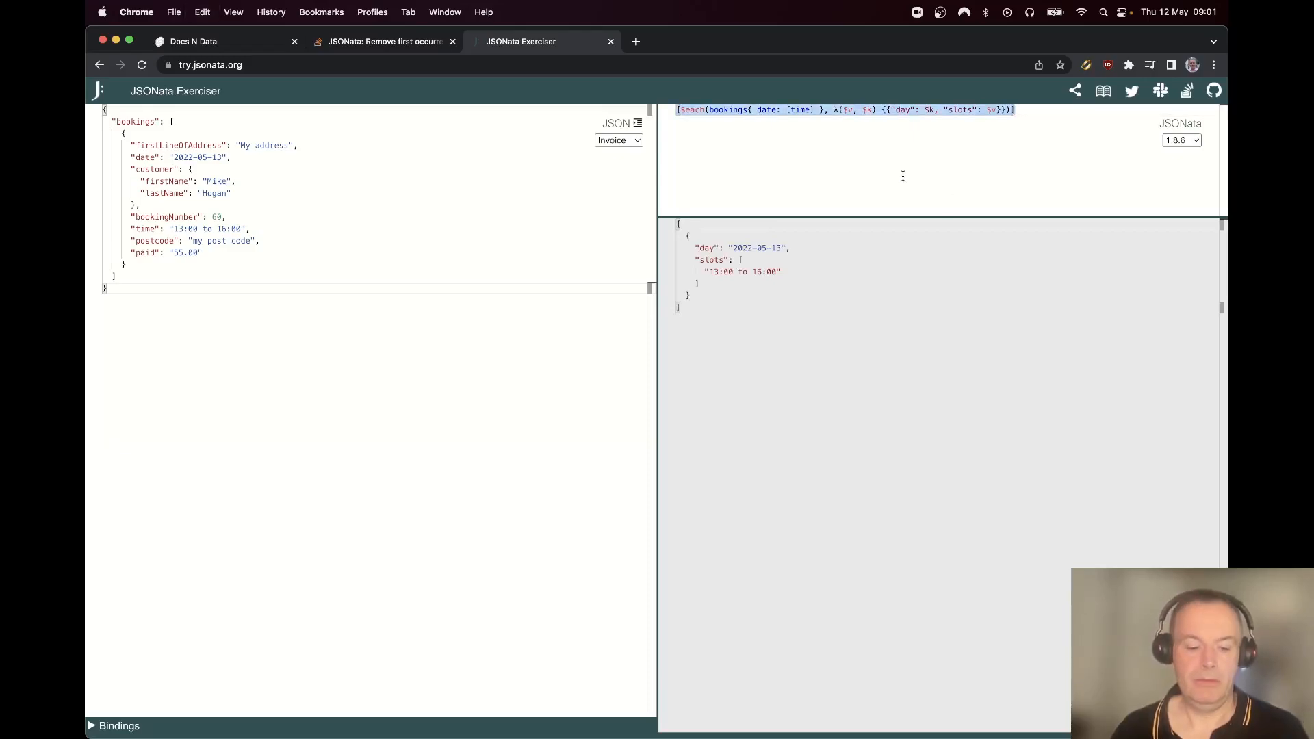
Switch to Docs N Data, close the data fetch results, and paste the copied expression into the Bookings Made transform
{"action": "left_click", "coordinate": [274, 43]}
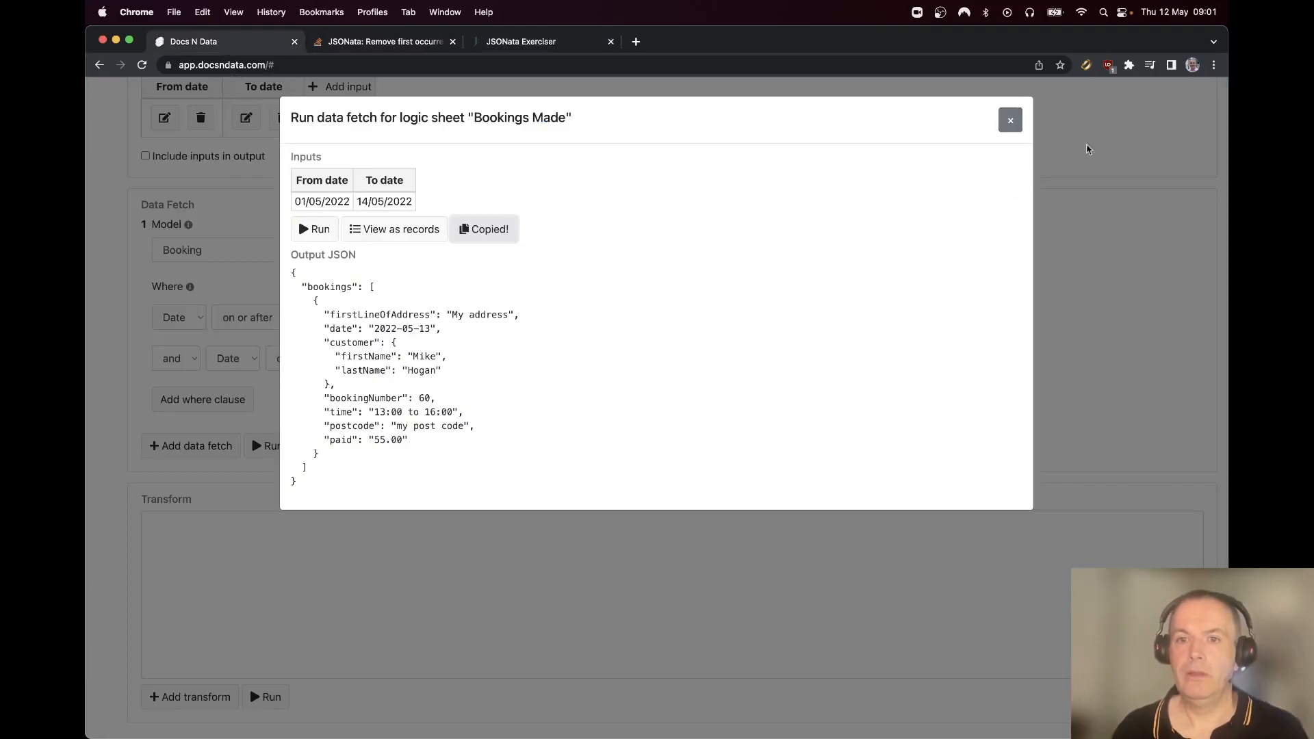
{"action": "left_click", "coordinate": [1011, 120]}
{"action": "left_click", "coordinate": [319, 616]}
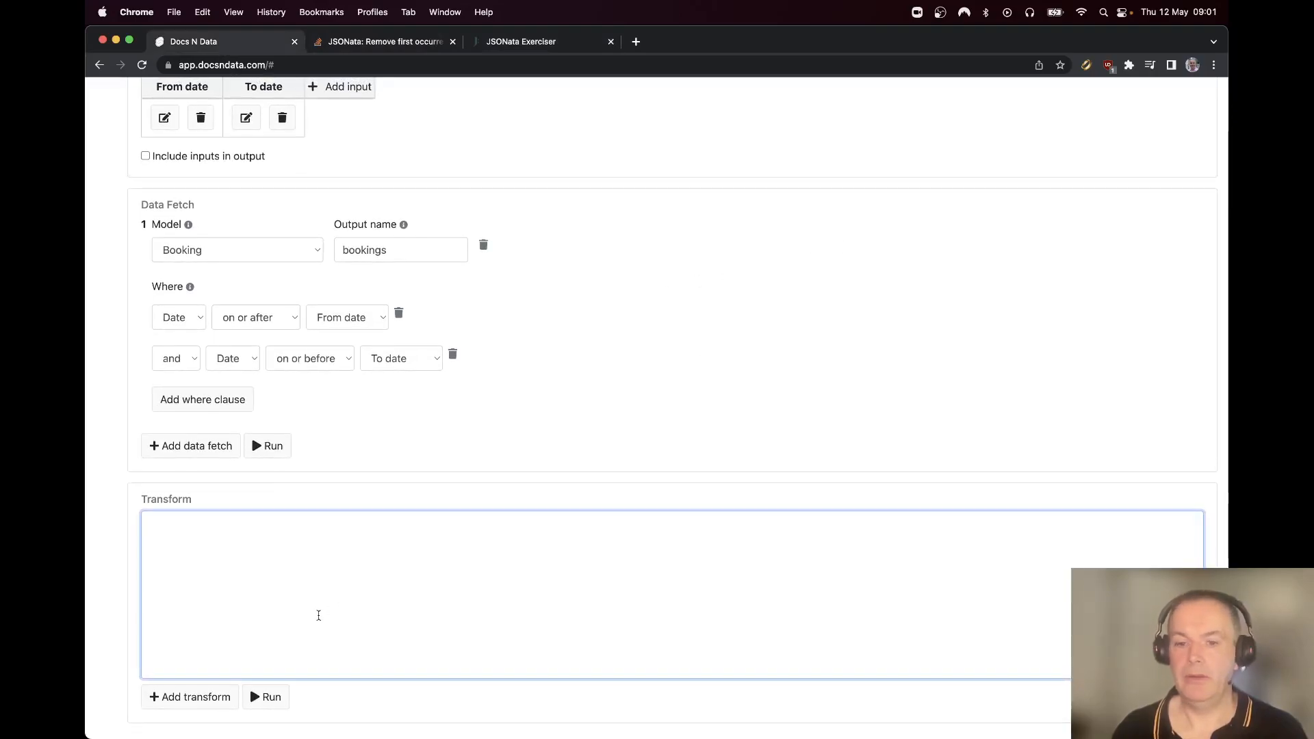
{"action": "key", "text": "super+v"}
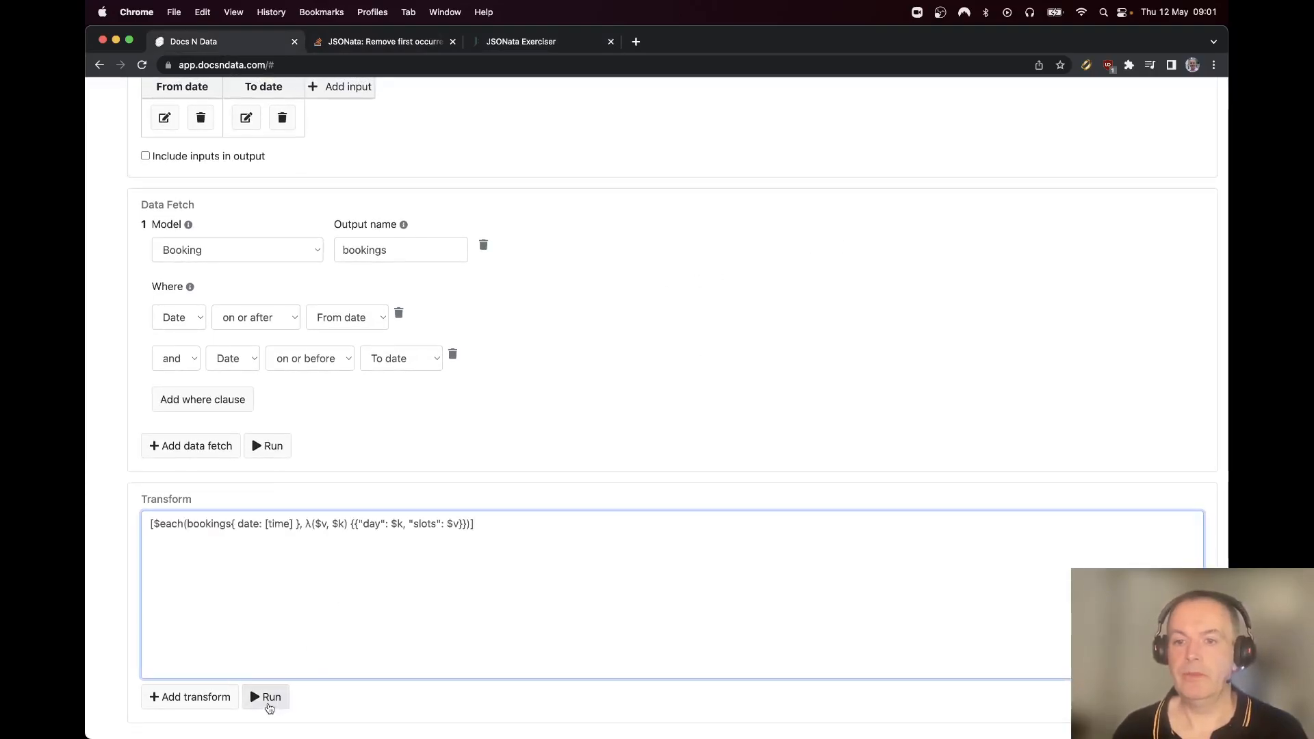
Run the Bookings Made transform for 01/05/2022 to 14/05/2022, check its output, and close the results
{"action": "left_click", "coordinate": [269, 708]}
{"action": "left_click", "coordinate": [298, 205]}
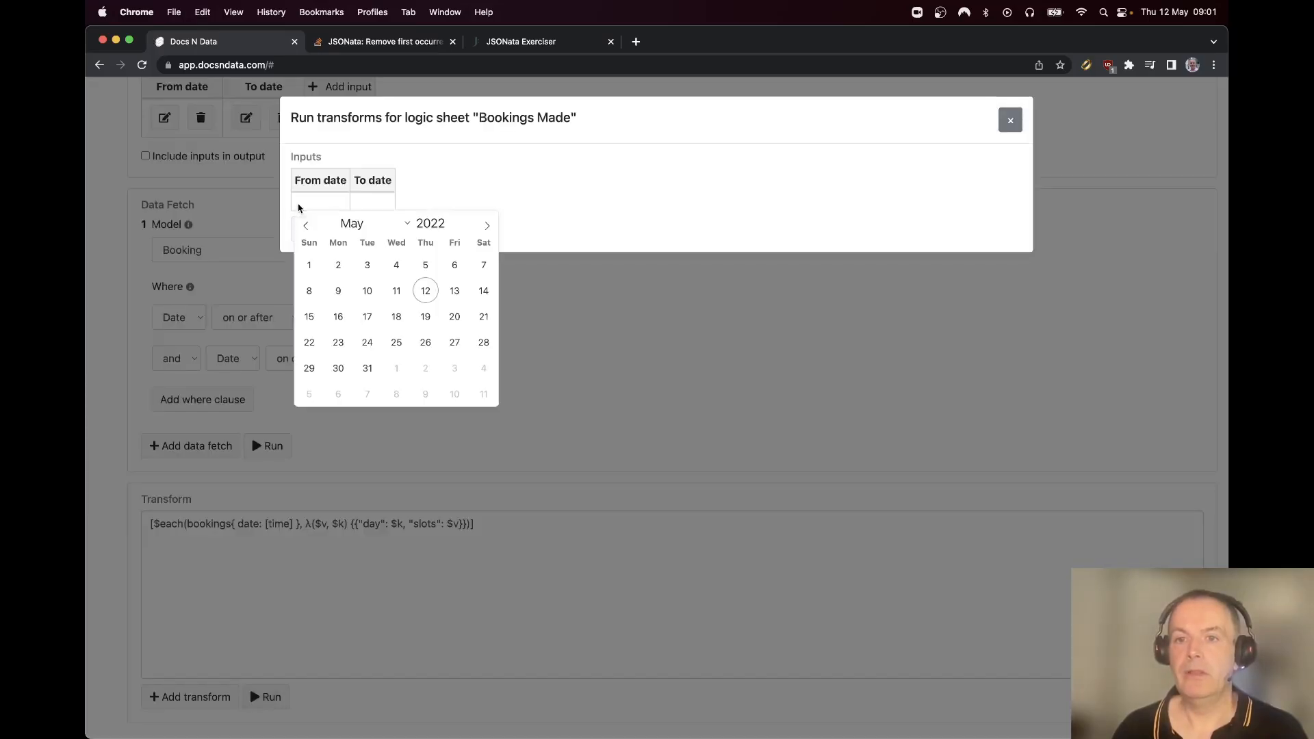
{"action": "left_click", "coordinate": [314, 264]}
{"action": "left_click", "coordinate": [363, 208]}
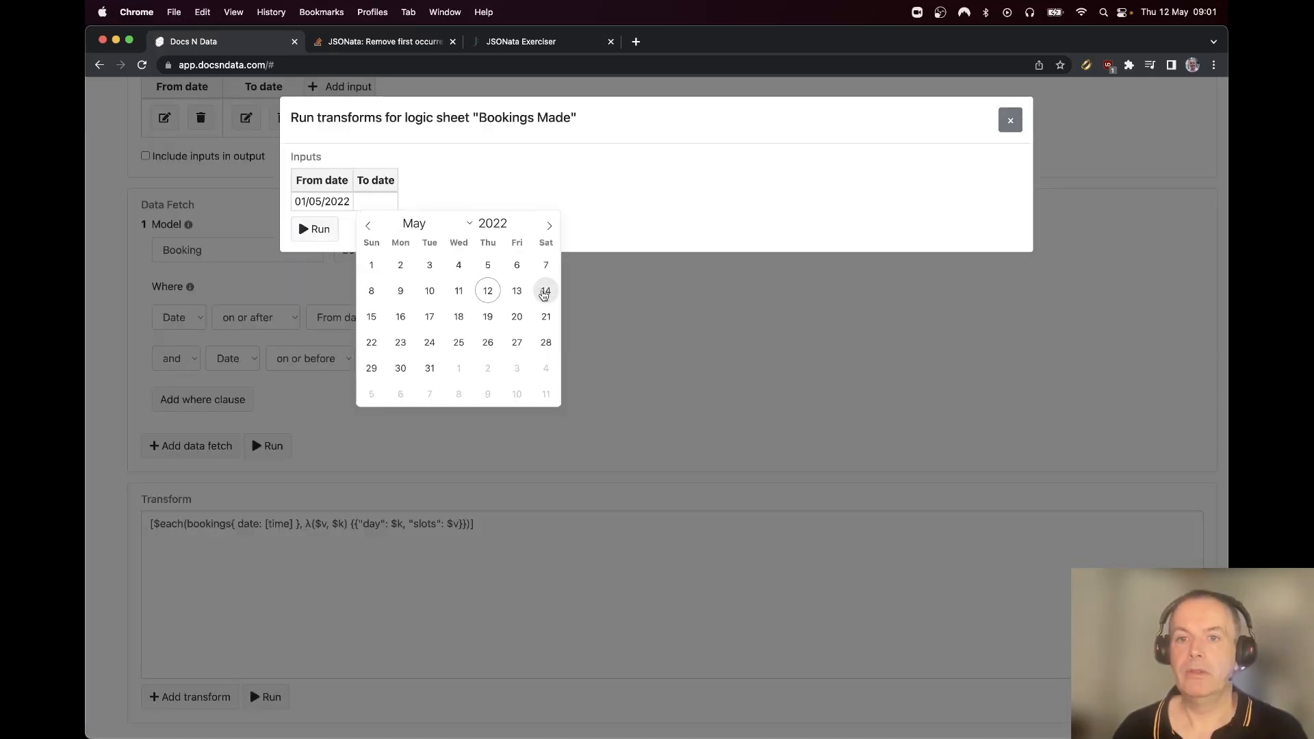
{"action": "left_click", "coordinate": [545, 290]}
{"action": "left_click", "coordinate": [320, 230]}
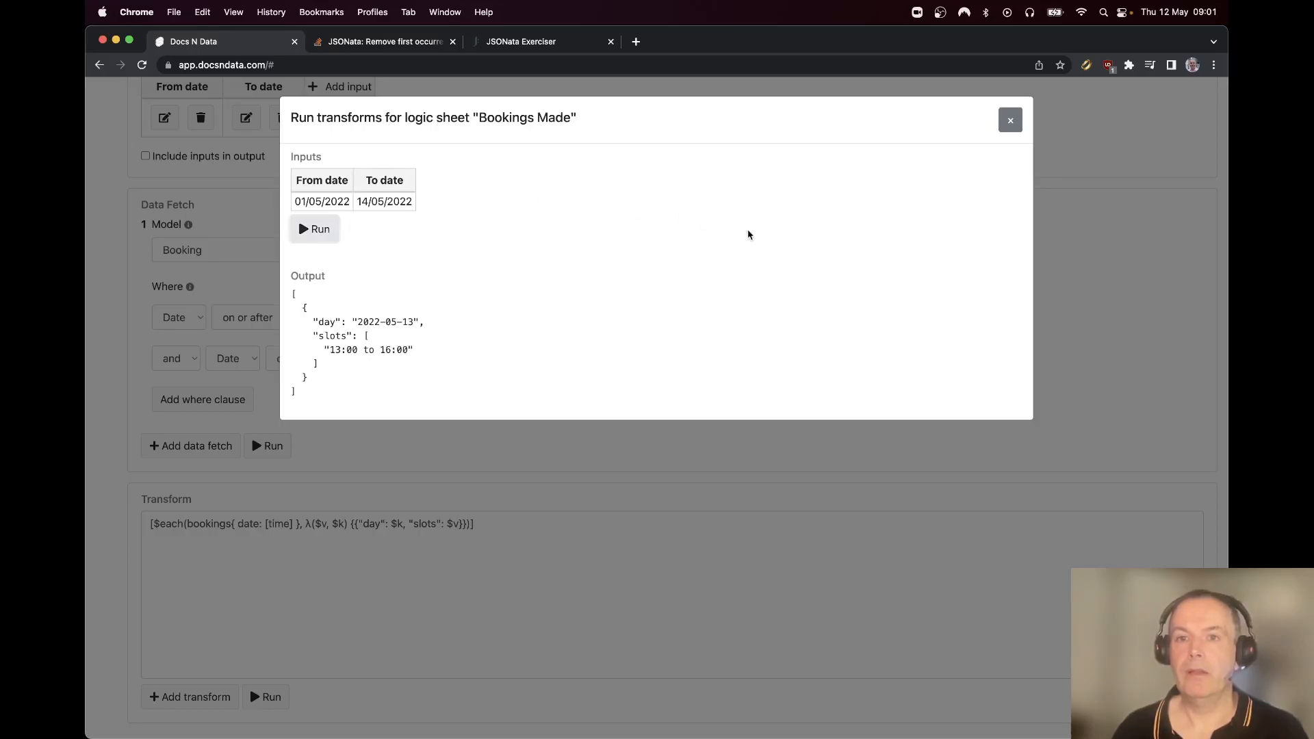
{"action": "left_click", "coordinate": [1011, 121]}
Create a new logic sheet for The Smart Wash and open it
{"action": "scroll", "coordinate": [836, 237], "scroll_direction": "up", "scroll_amount": 2}
{"action": "scroll", "coordinate": [835, 236], "scroll_direction": "up", "scroll_amount": 3}
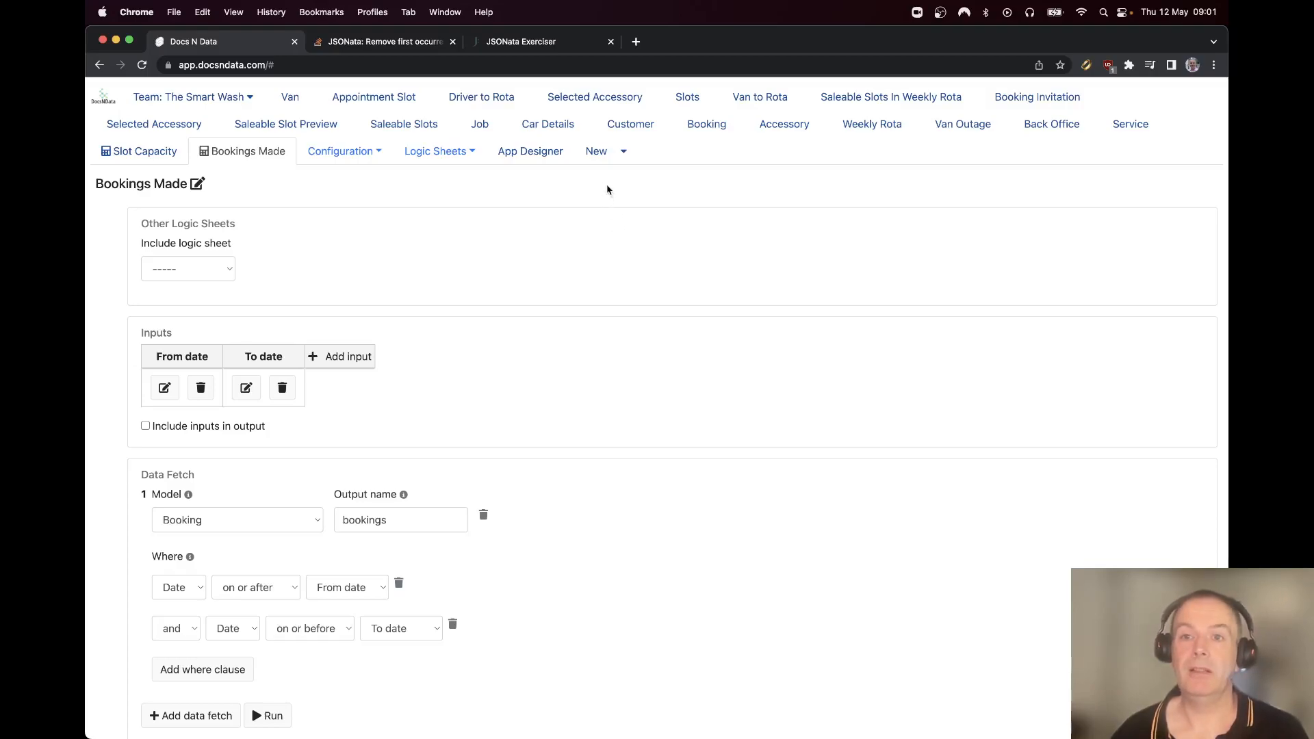
{"action": "left_click", "coordinate": [600, 152]}
{"action": "left_click", "coordinate": [605, 234]}
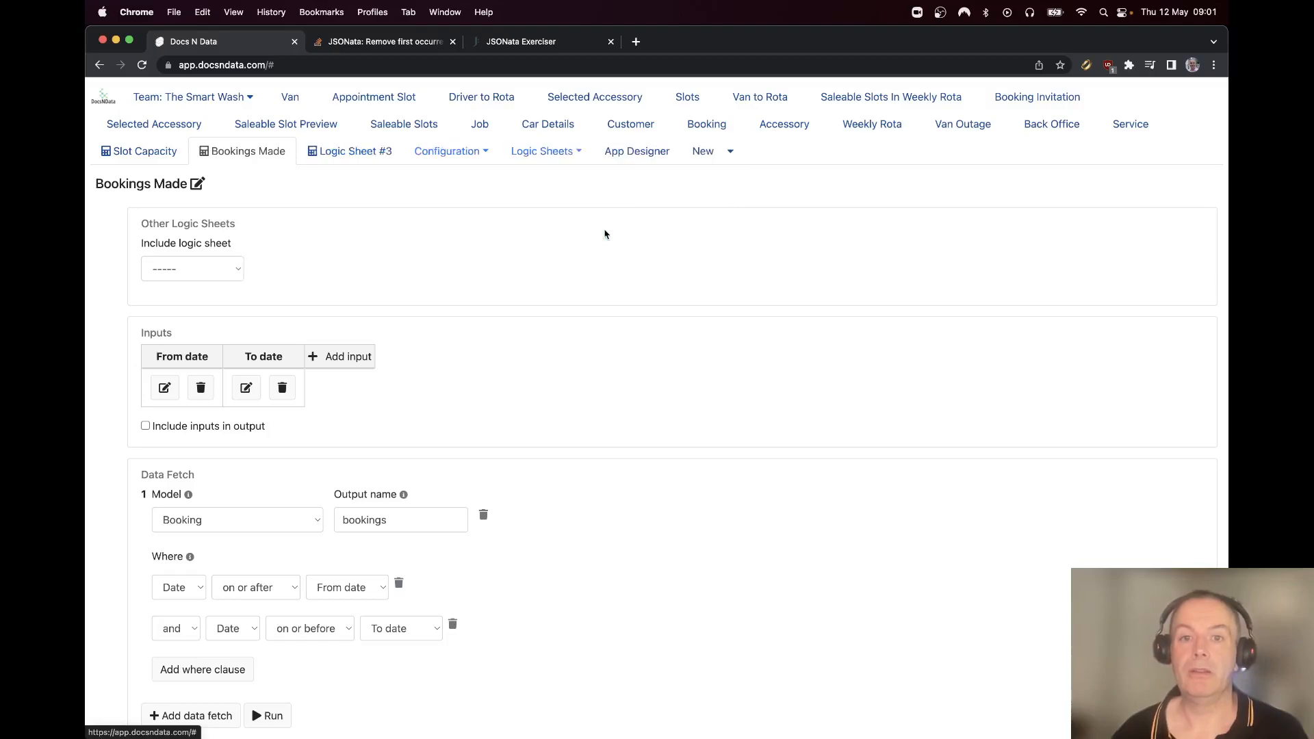
{"action": "left_click", "coordinate": [370, 157]}
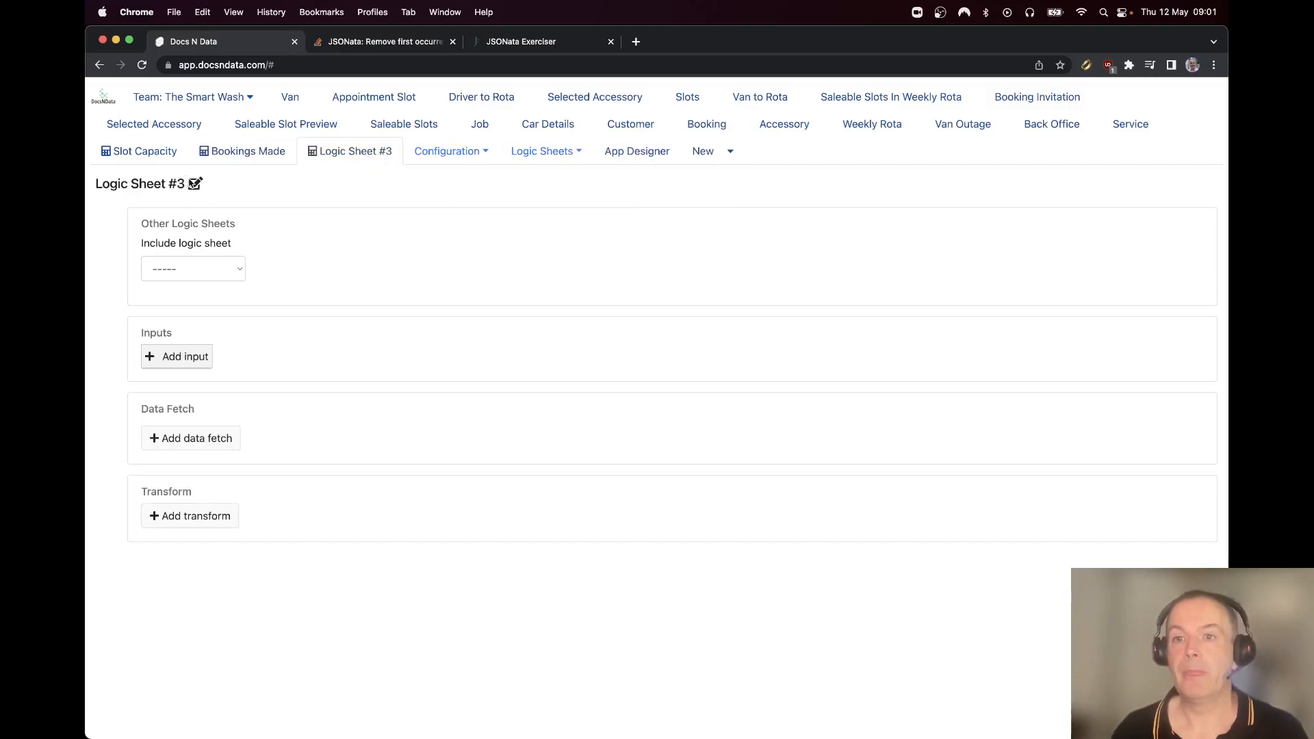
Rename the new logic sheet as Available Slots
{"action": "left_click", "coordinate": [195, 183]}
{"action": "type", "text": "Ava"}
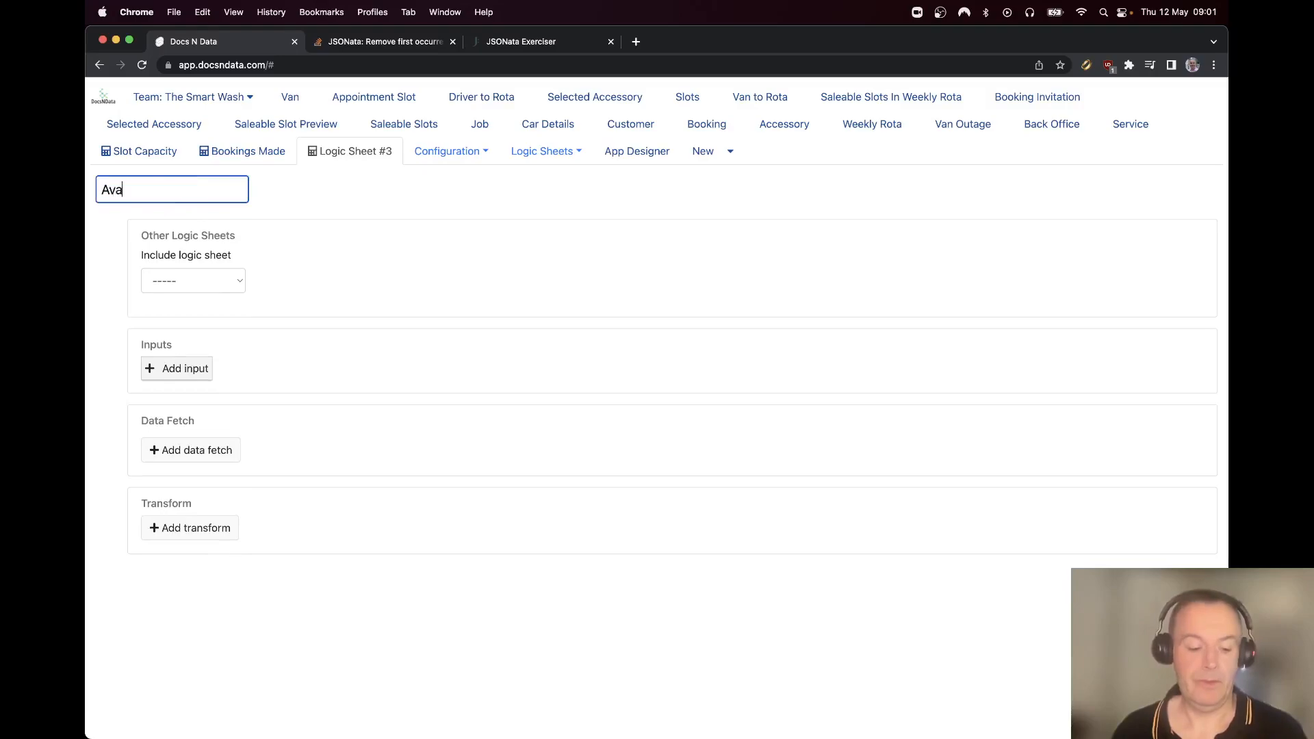
{"action": "type", "text": "ilable Slo"}
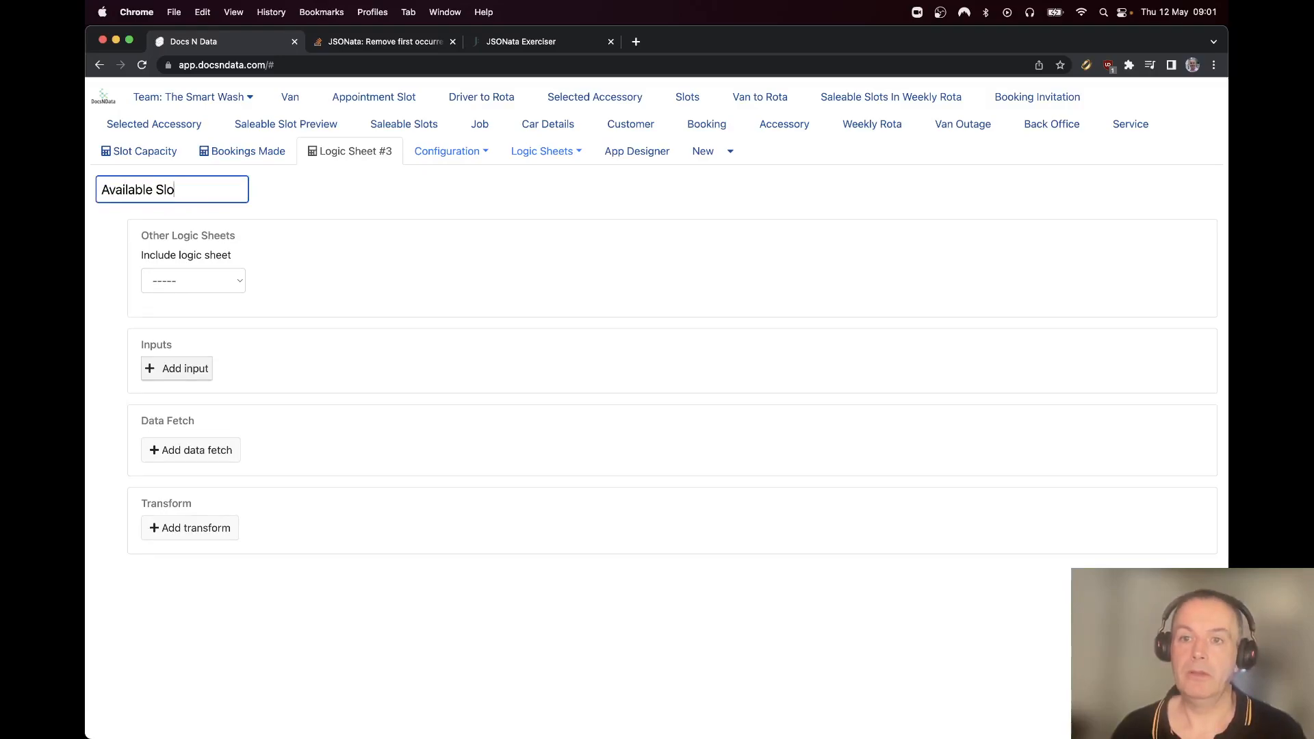
{"action": "type", "text": "ts"}
{"action": "key", "text": "Return"}
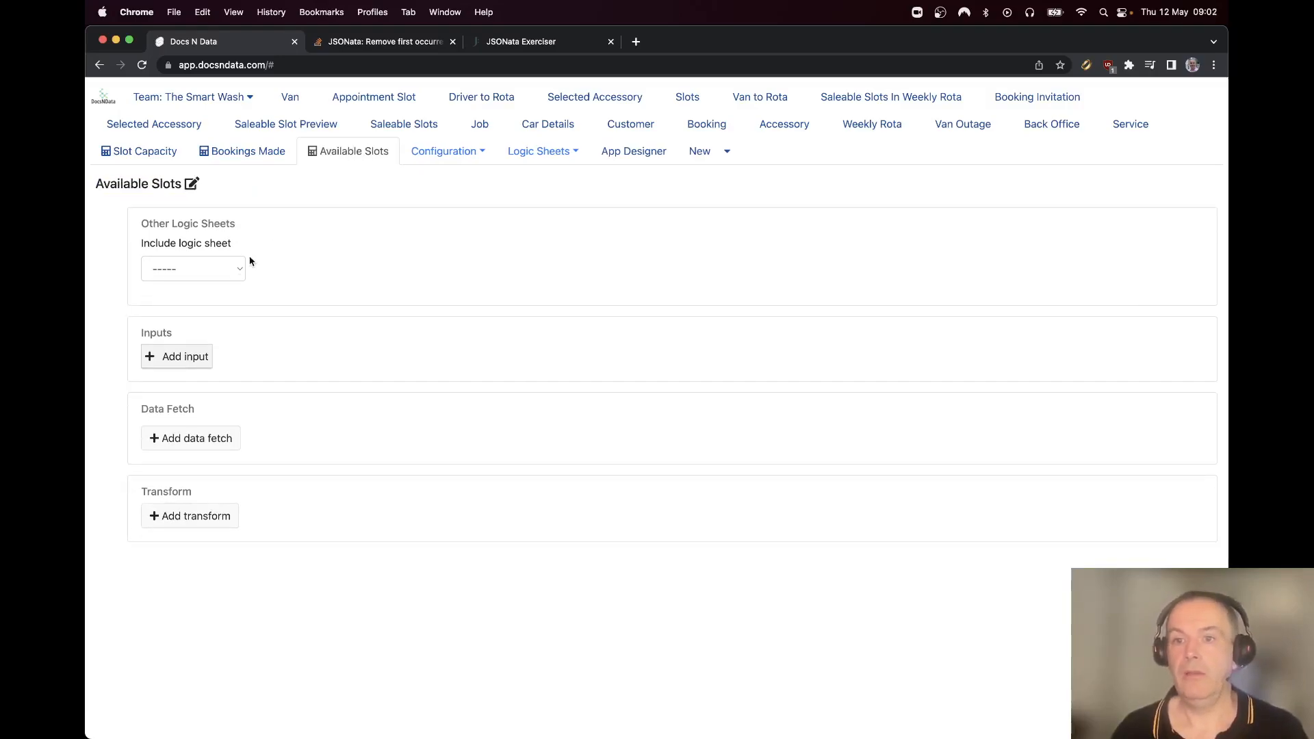
Include the Slot Capacity logic sheet in Available Slots under the name capacity
{"action": "left_click", "coordinate": [217, 274]}
{"action": "left_click", "coordinate": [213, 287]}
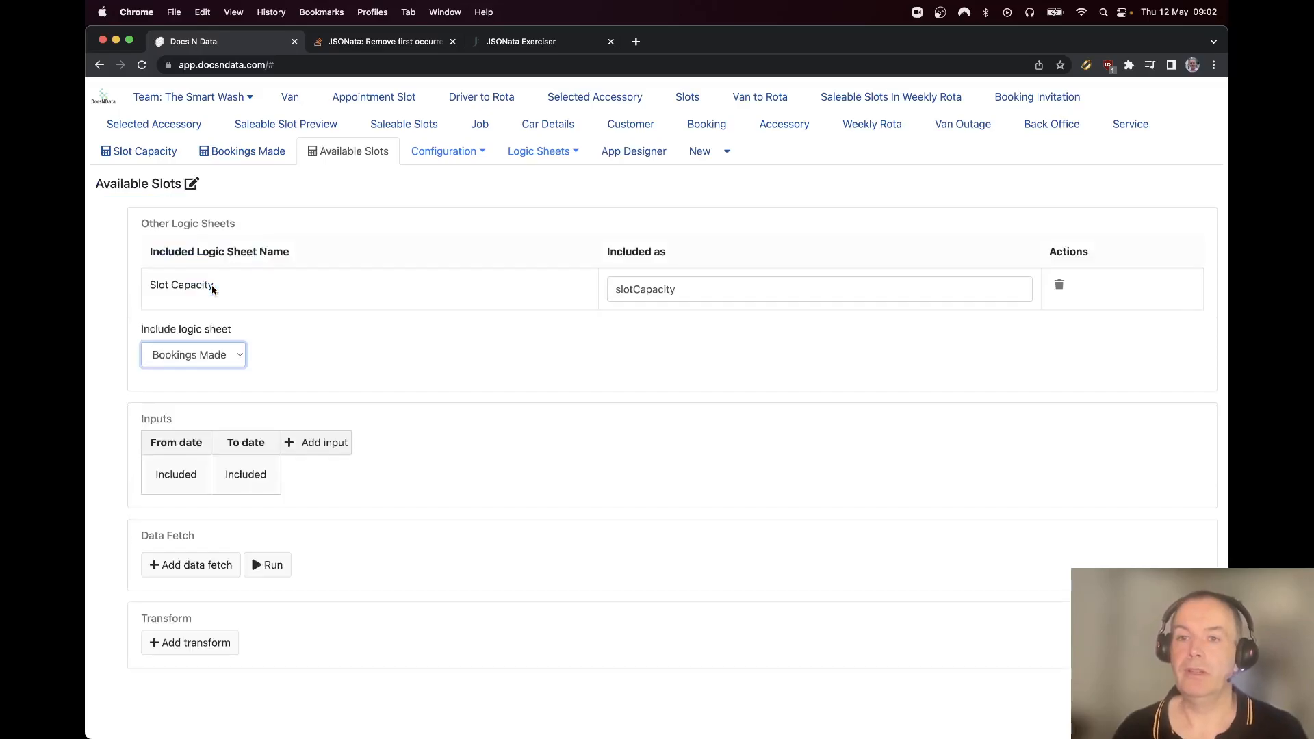
{"action": "double_click", "coordinate": [719, 290]}
{"action": "type", "text": "c"}
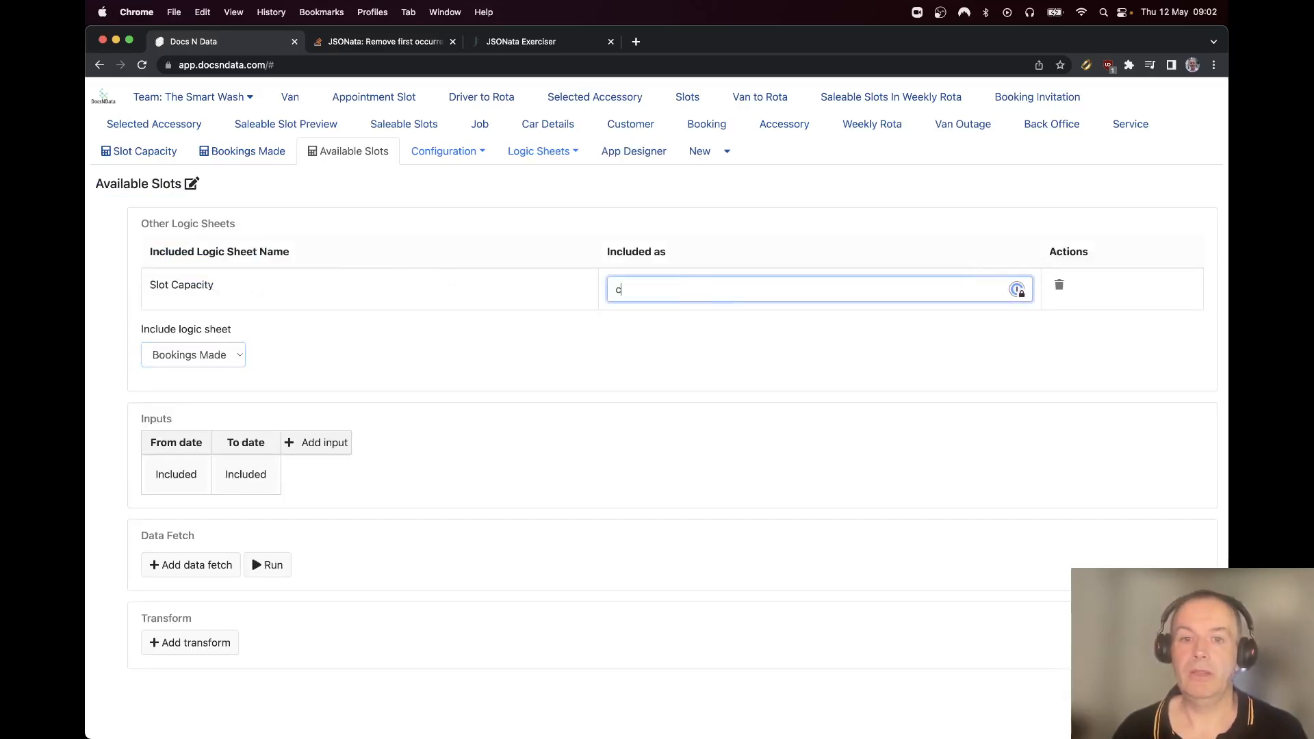
{"action": "type", "text": "apacity"}
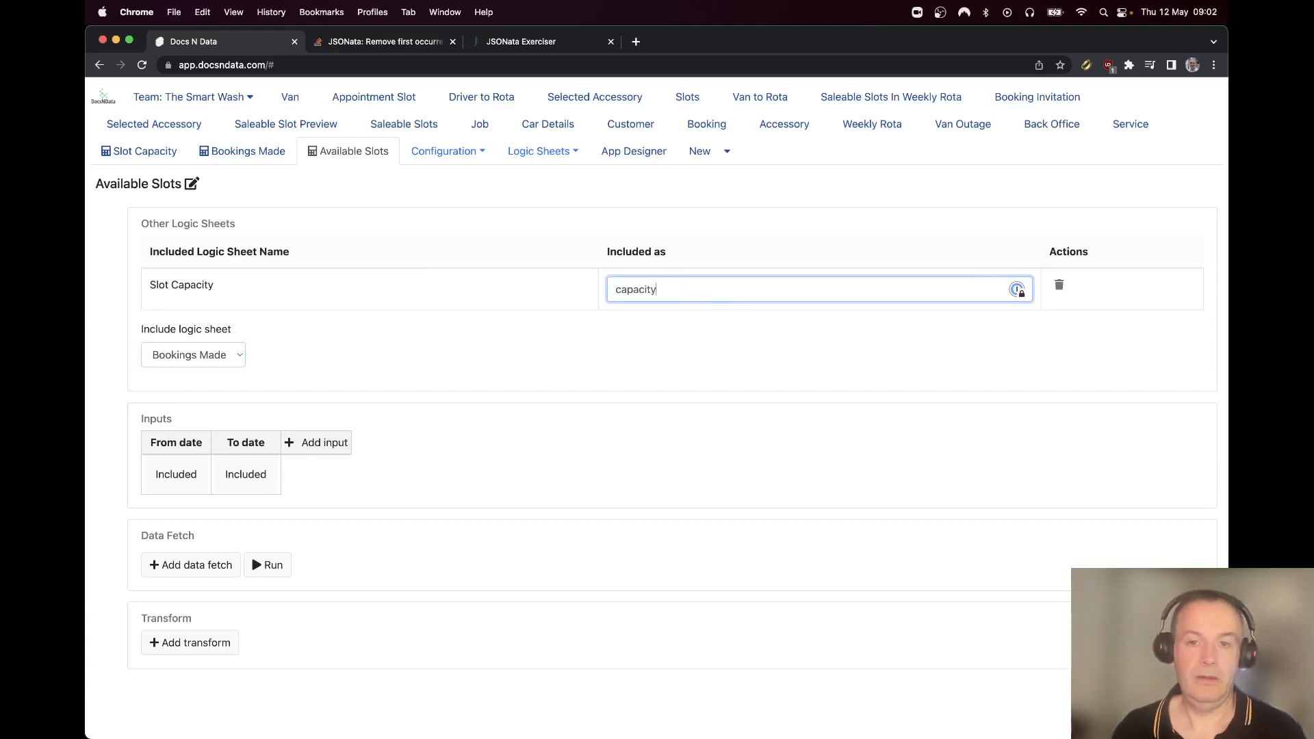
Include the Bookings Made logic sheet in Available Slots under the name bookings
{"action": "left_click", "coordinate": [209, 355]}
{"action": "left_click", "coordinate": [212, 341]}
{"action": "left_click", "coordinate": [209, 355]}
{"action": "left_click", "coordinate": [209, 375]}
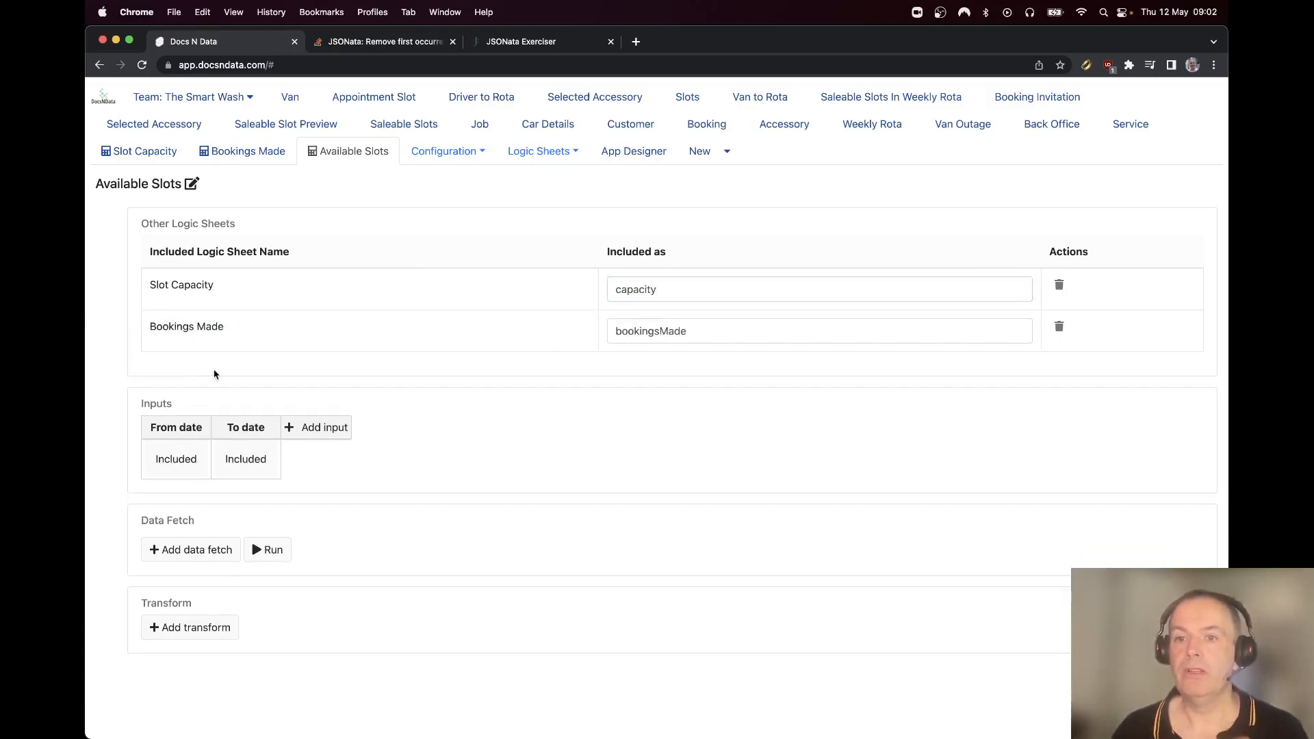
{"action": "left_click", "coordinate": [702, 326]}
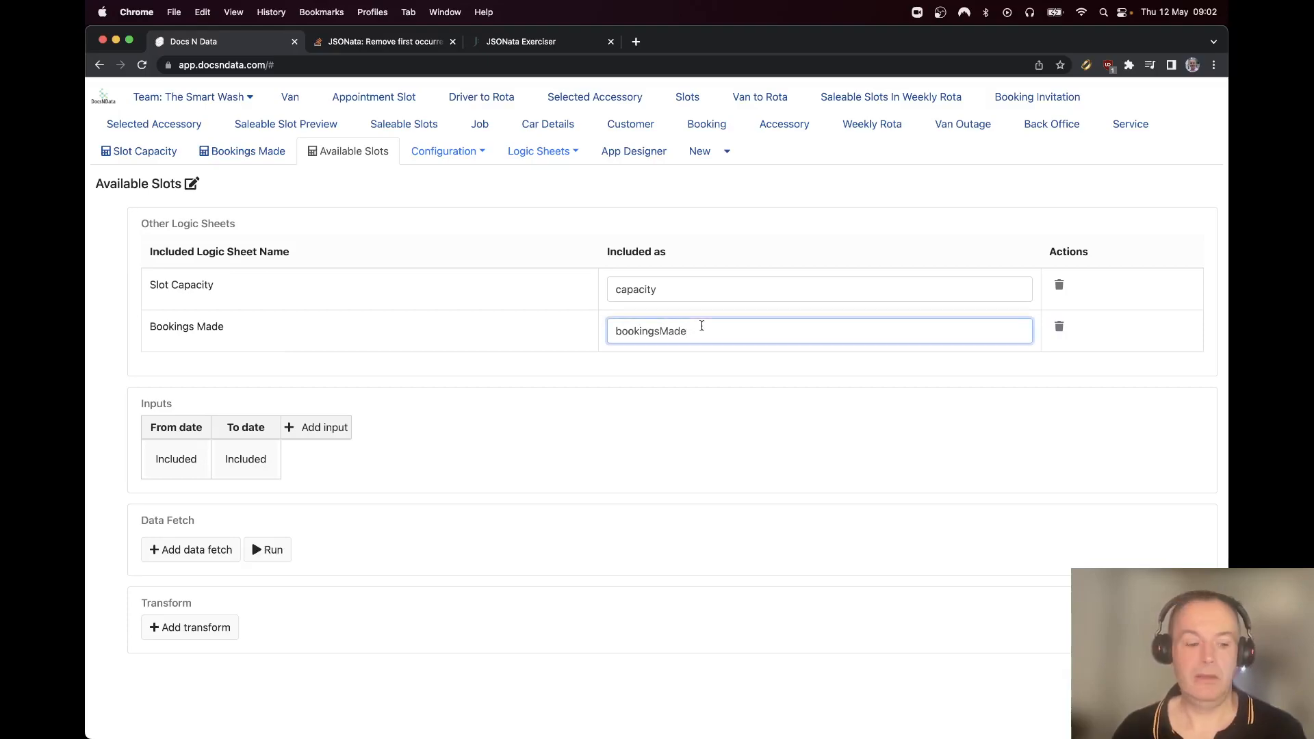
{"action": "key", "text": "BackSpace"}
{"action": "key", "text": "BackSpace"}
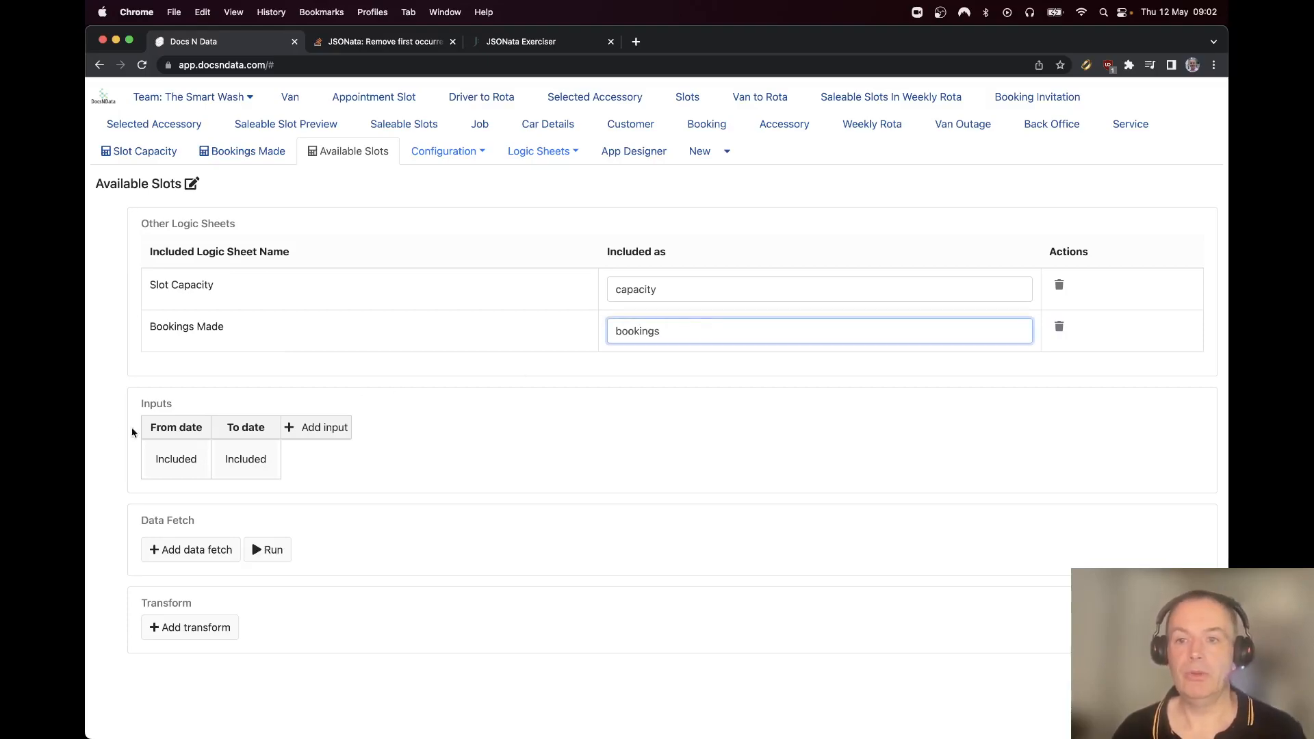
Run the Available Slots data fetch for 01/05/2022 to 14/05/2022 and review the capacity and bookings output
{"action": "left_click", "coordinate": [197, 449]}
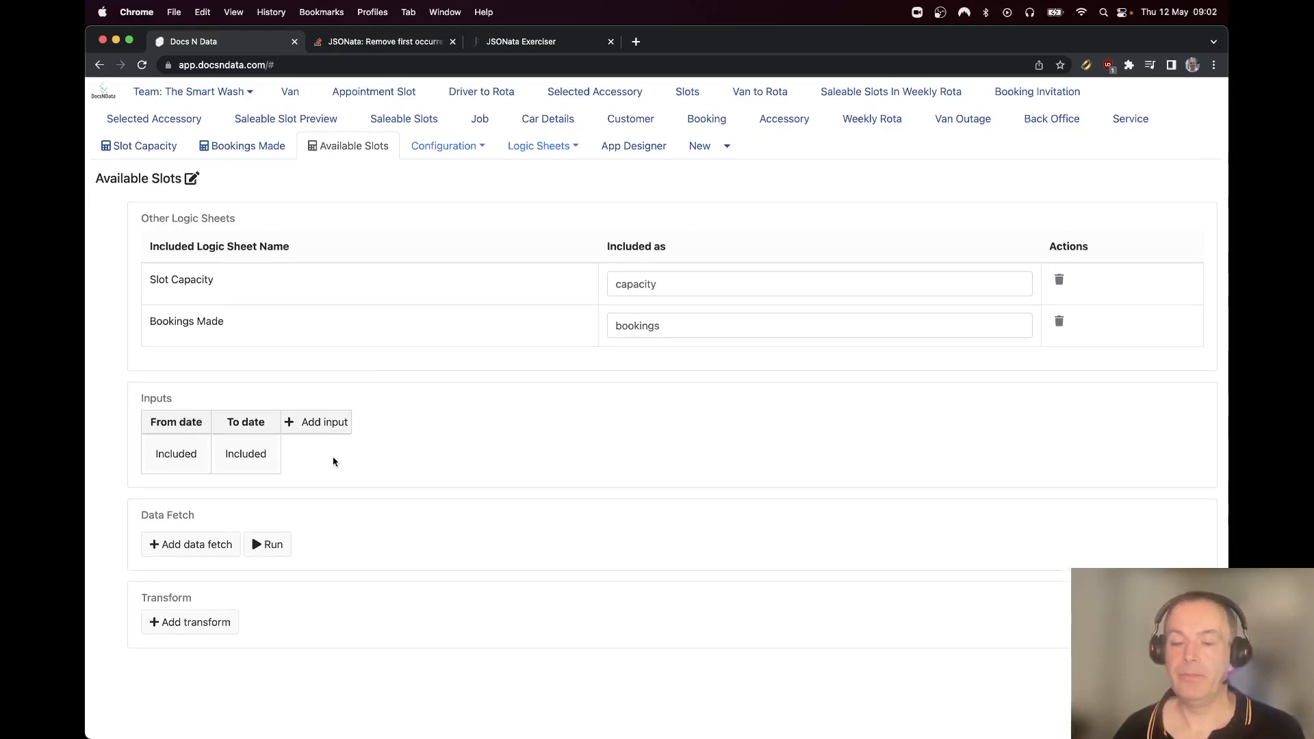
{"action": "left_click", "coordinate": [272, 546]}
{"action": "left_click", "coordinate": [315, 200]}
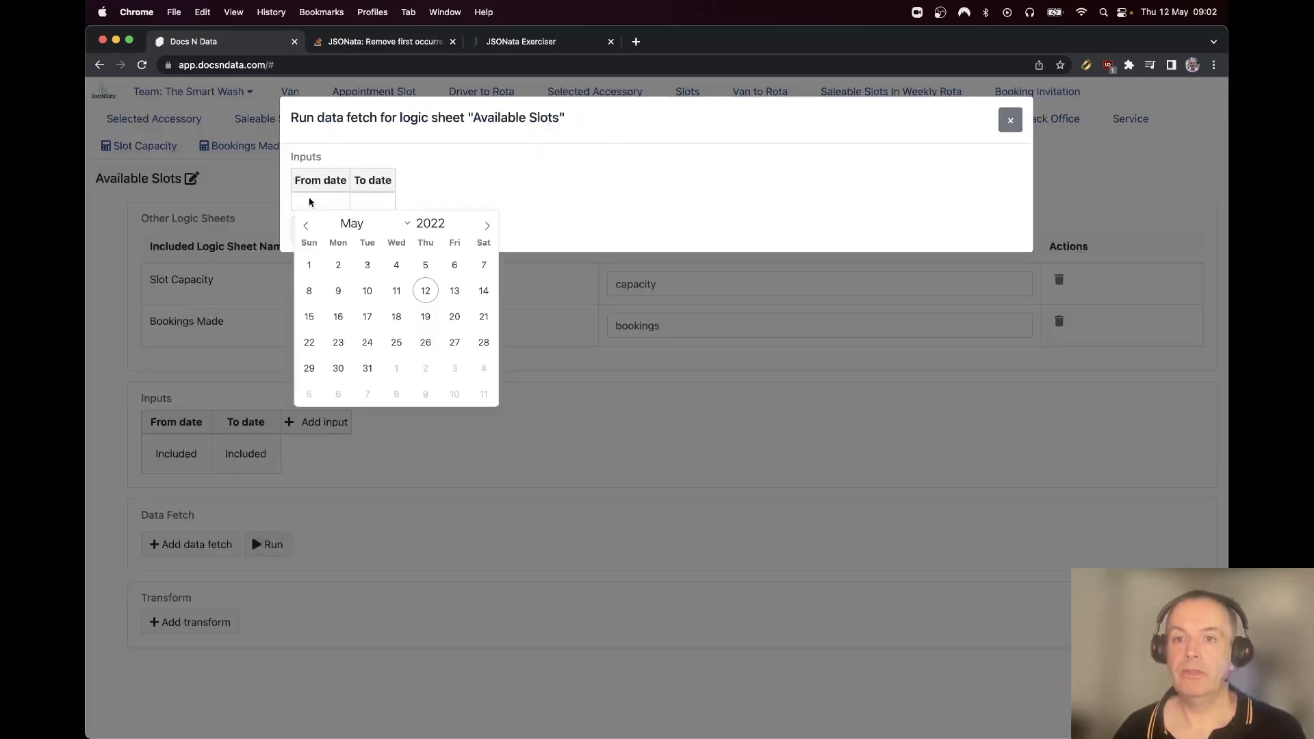
{"action": "left_click", "coordinate": [312, 265]}
{"action": "left_click", "coordinate": [366, 202]}
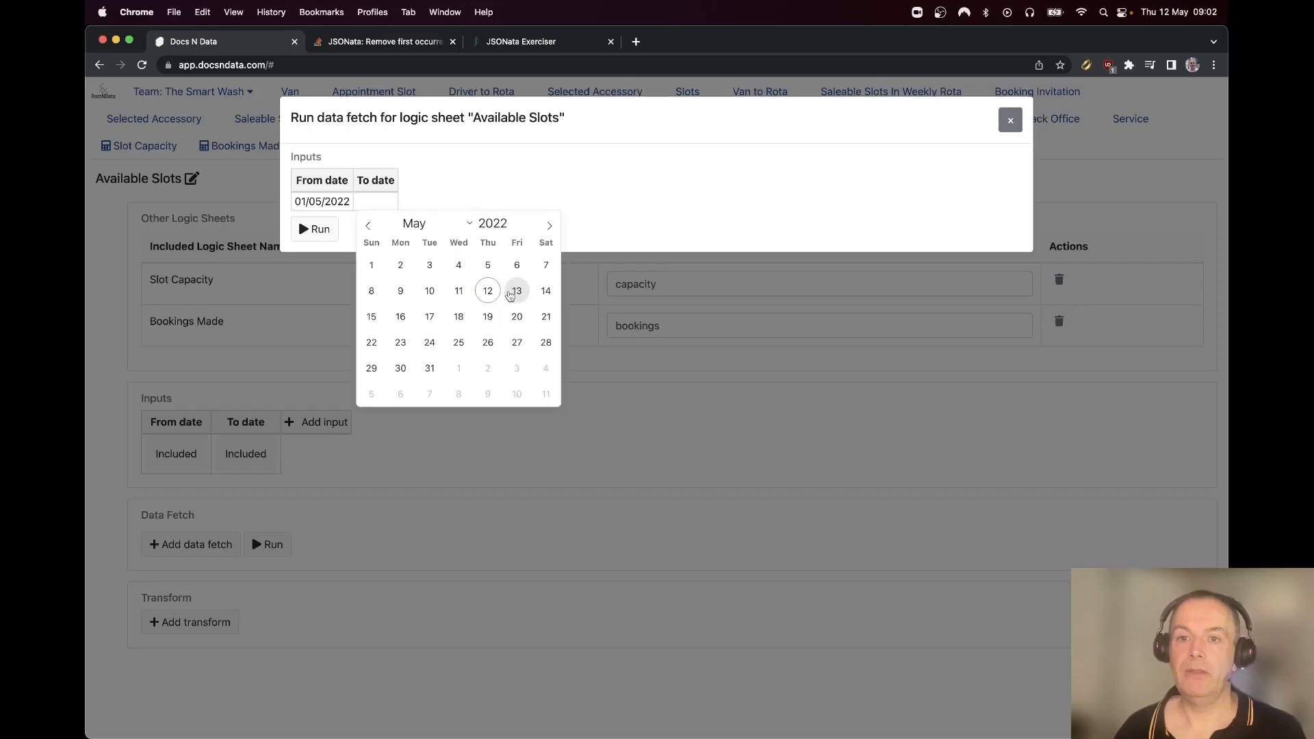
{"action": "left_click", "coordinate": [545, 293]}
{"action": "left_click", "coordinate": [316, 230]}
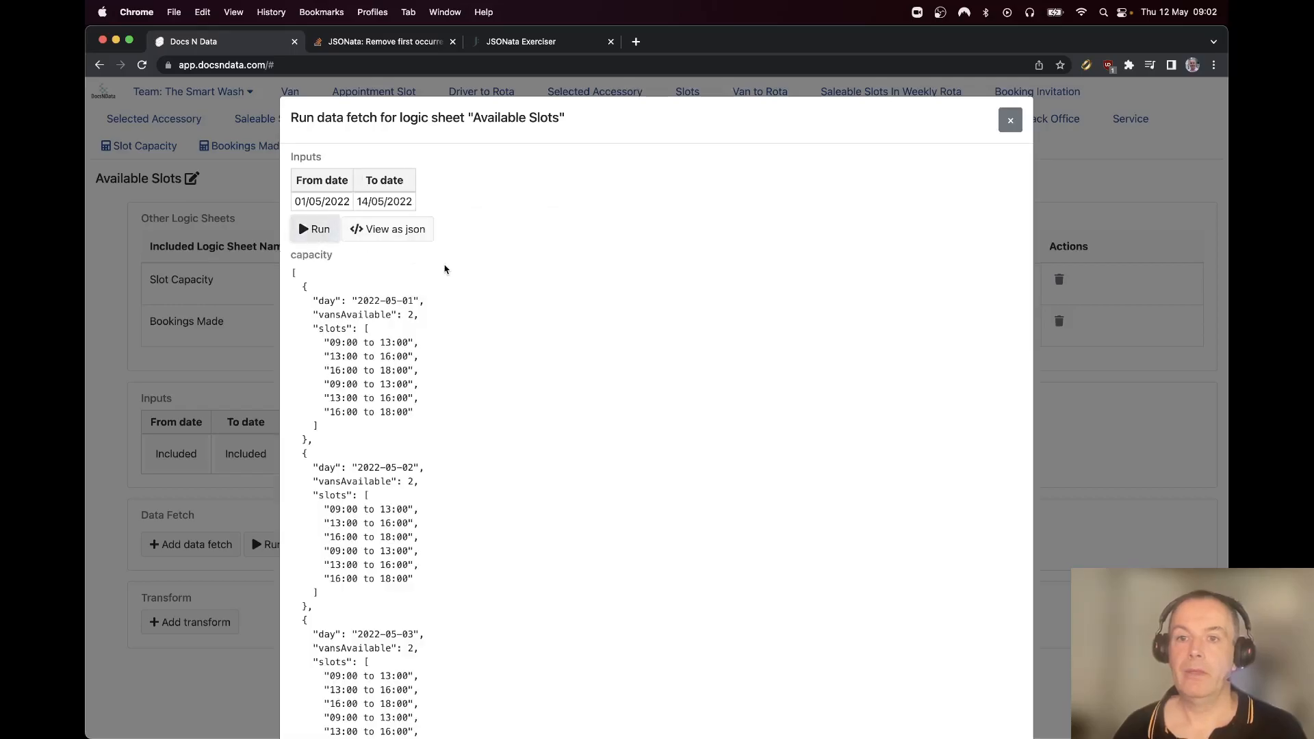
{"action": "scroll", "coordinate": [445, 269], "scroll_direction": "down", "scroll_amount": 15}
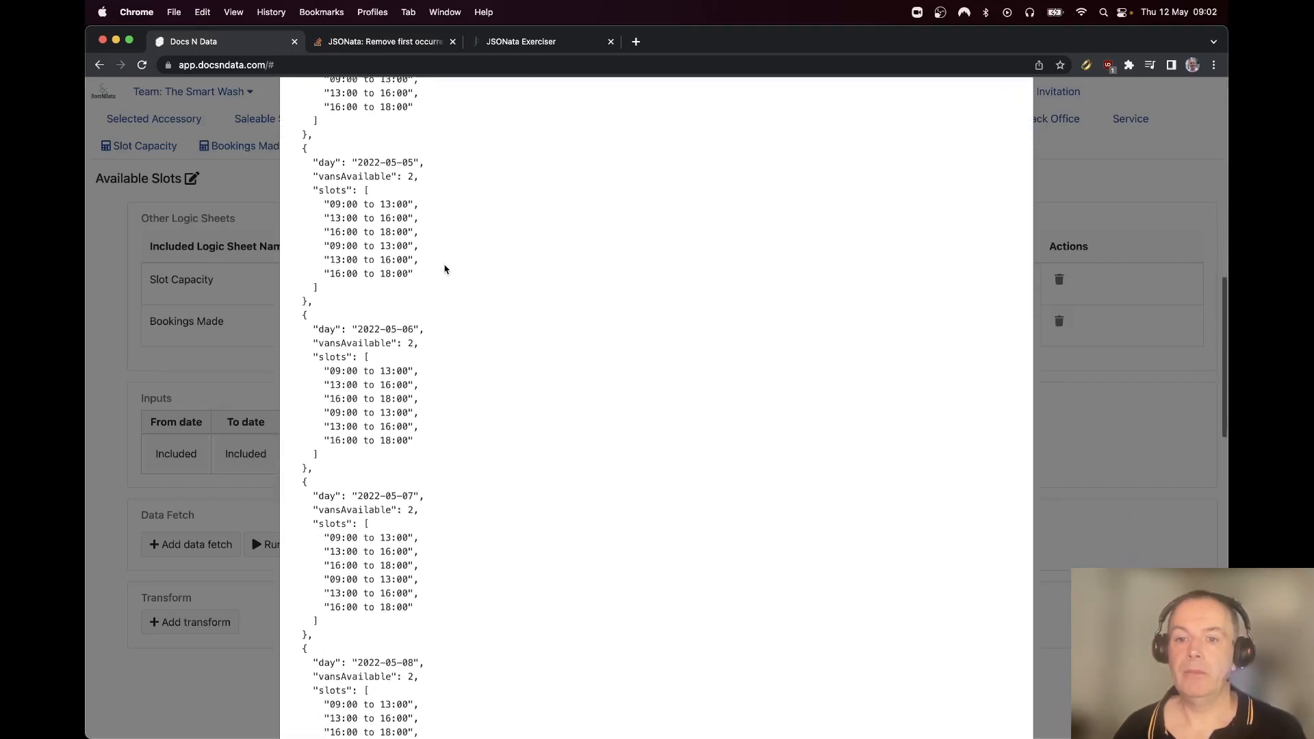
{"action": "scroll", "coordinate": [445, 269], "scroll_direction": "down", "scroll_amount": 12}
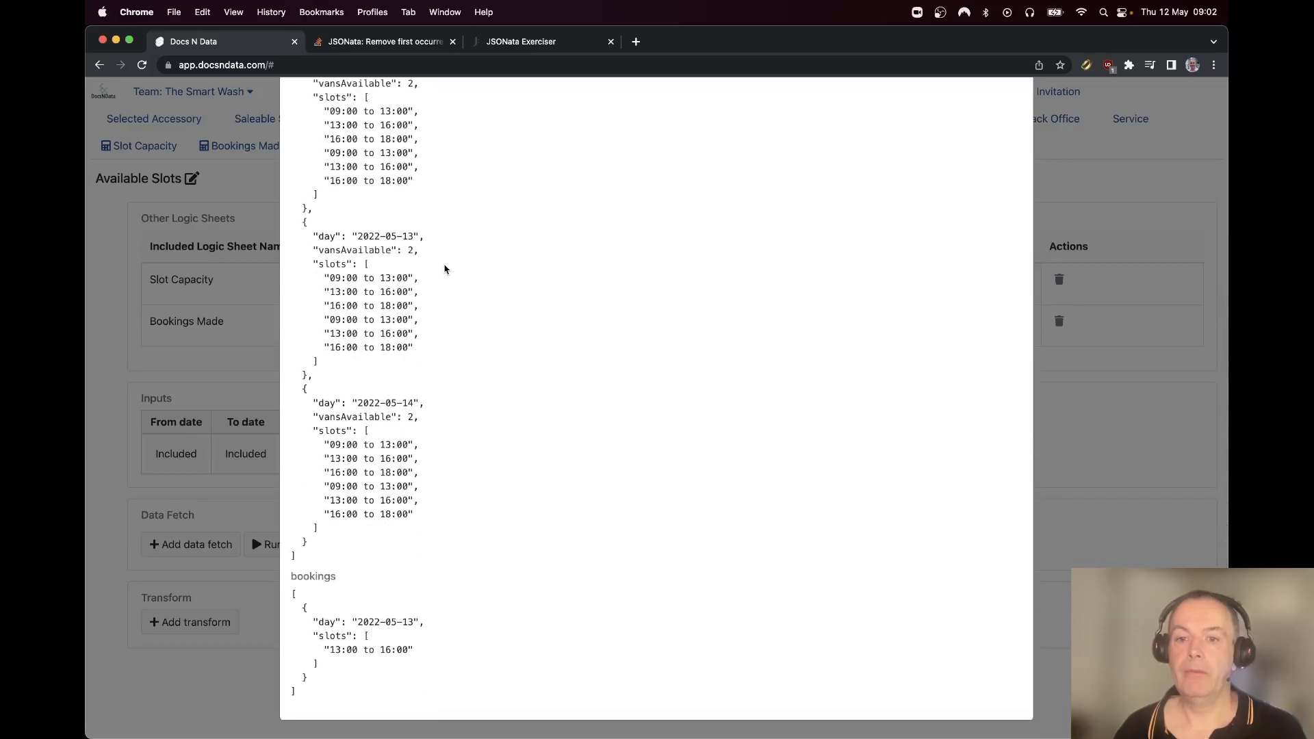
{"action": "scroll", "coordinate": [445, 269], "scroll_direction": "up", "scroll_amount": 20}
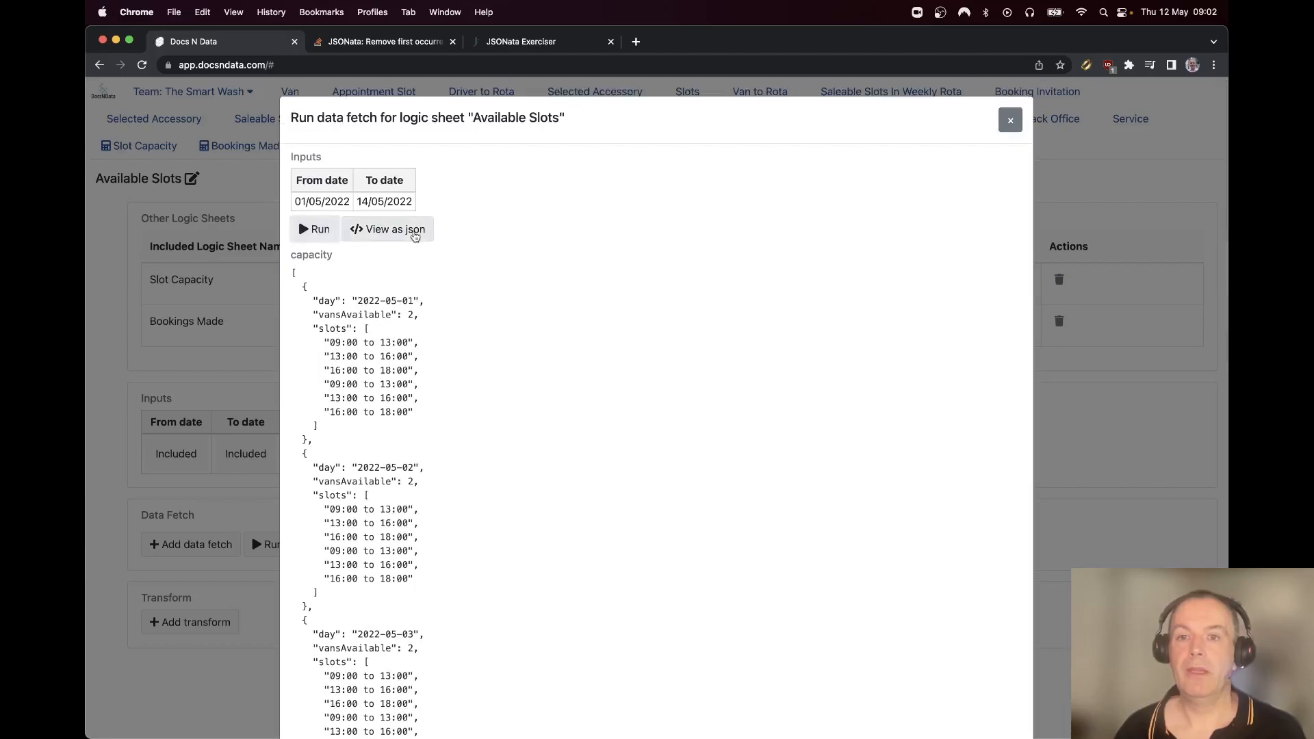
Copy the fetch output as JSON and replace the input JSON in the JSONata Exerciser with it
{"action": "left_click", "coordinate": [414, 235]}
{"action": "left_click", "coordinate": [483, 229]}
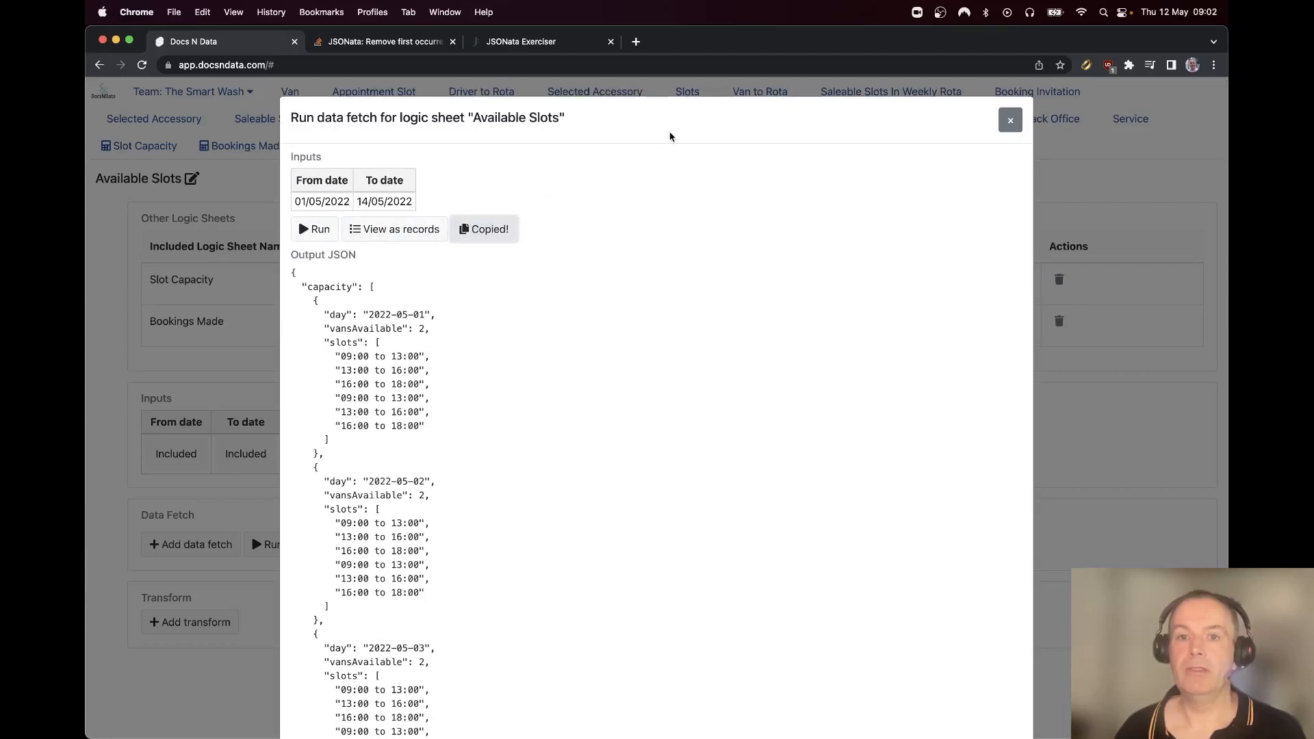
{"action": "left_click", "coordinate": [538, 44]}
{"action": "left_click", "coordinate": [345, 280]}
{"action": "key", "text": "super+a"}
{"action": "key", "text": "super+v"}
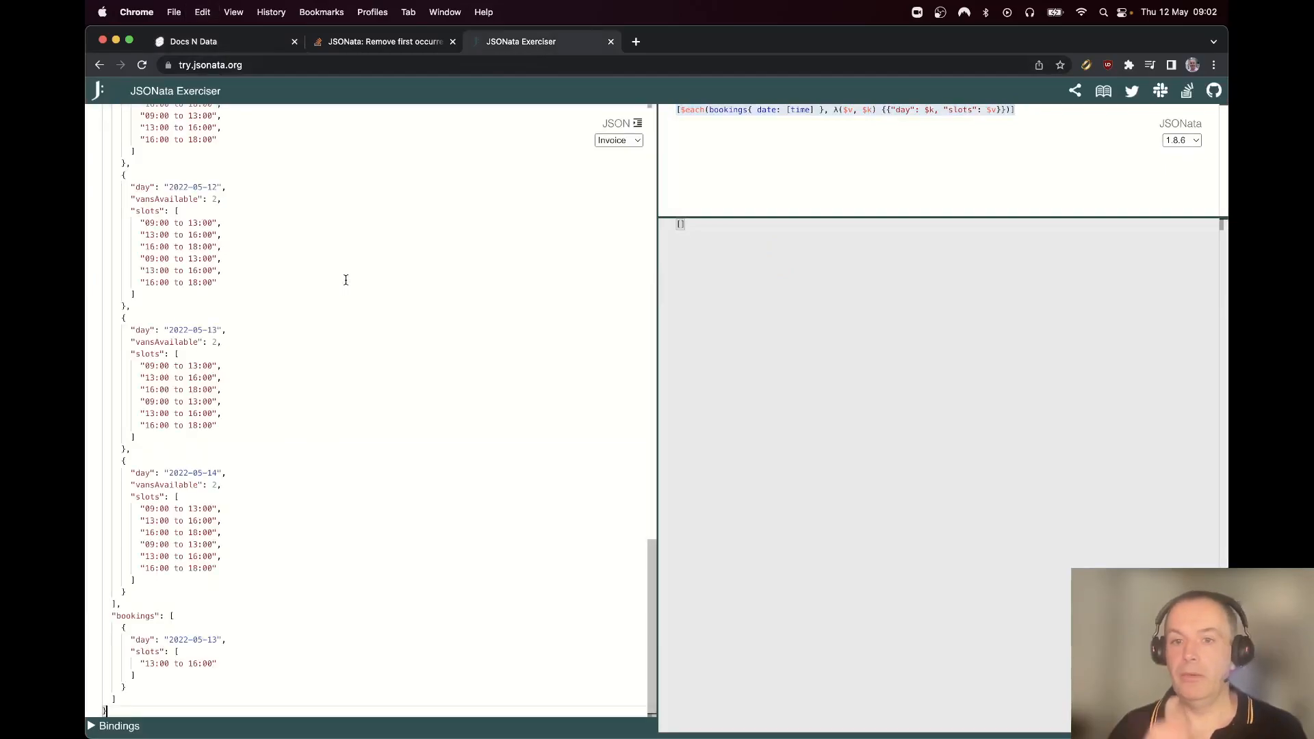
Replace the JSONata expression with the prepared $dropFirst, $capacityItems, $bookingItems and $available script, and enlarge the expression area to show it
{"action": "left_click", "coordinate": [824, 164]}
{"action": "key", "text": "super+a"}
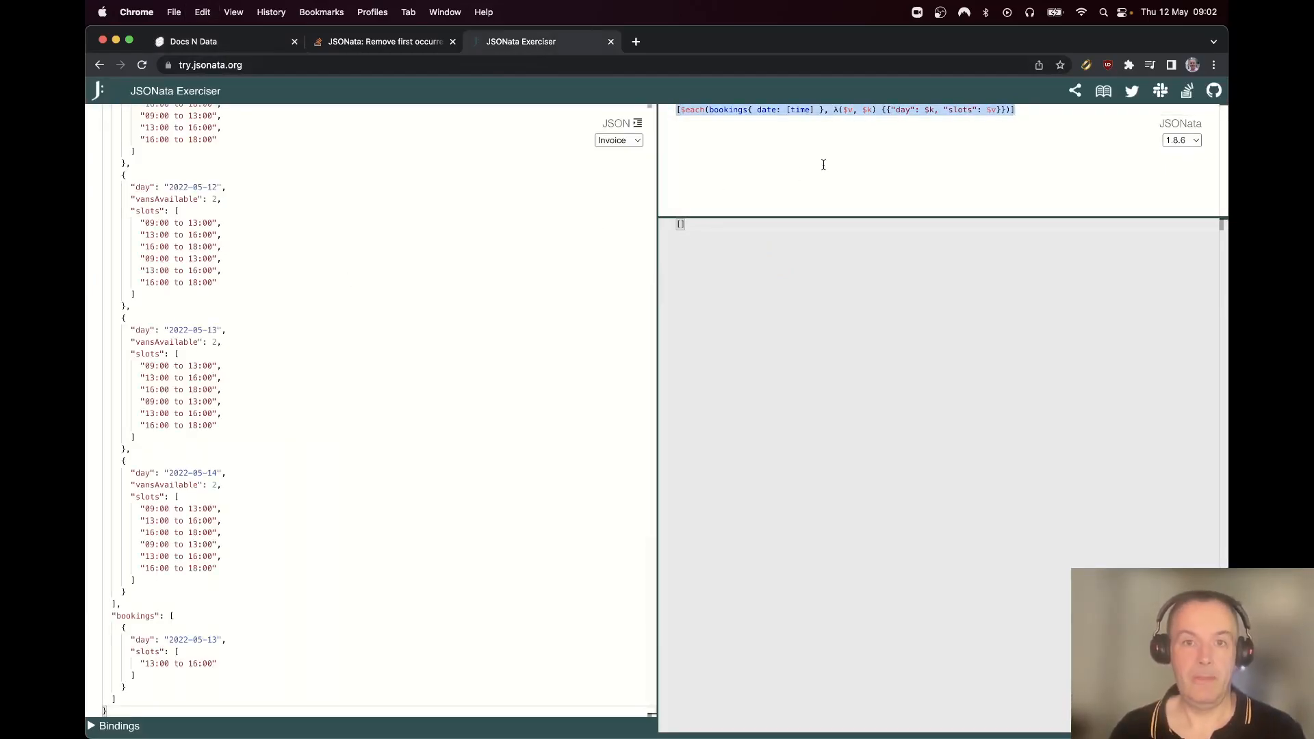
{"action": "key", "text": "BackSpace"}
{"action": "scroll", "coordinate": [481, 194], "scroll_direction": "up", "scroll_amount": 15}
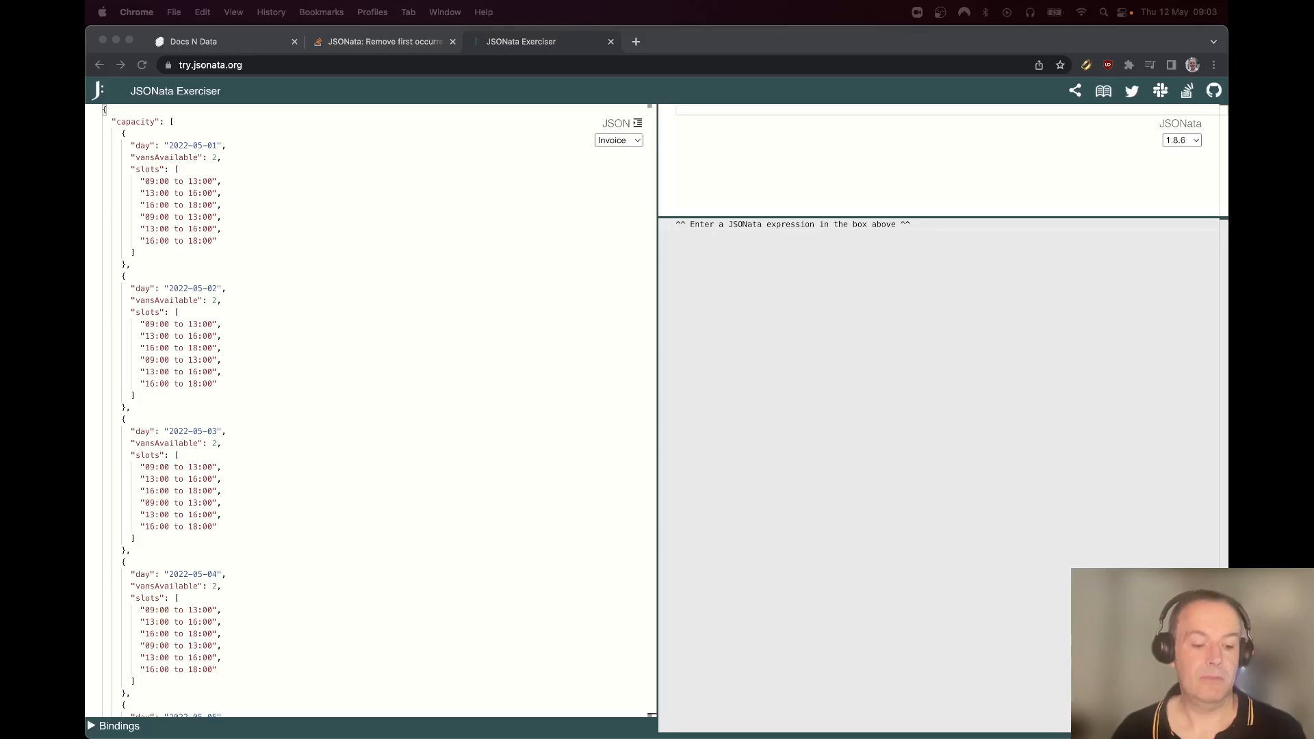
{"action": "left_click", "coordinate": [825, 197]}
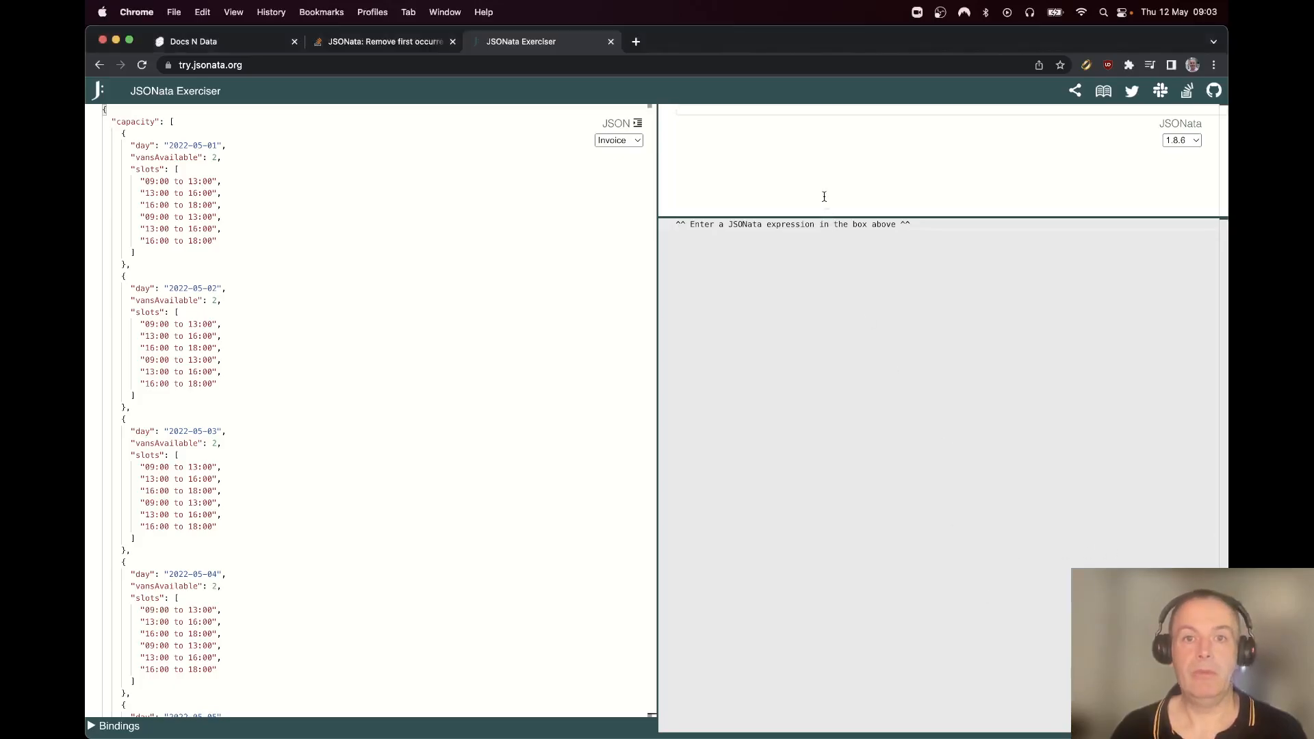
{"action": "key", "text": "super+v"}
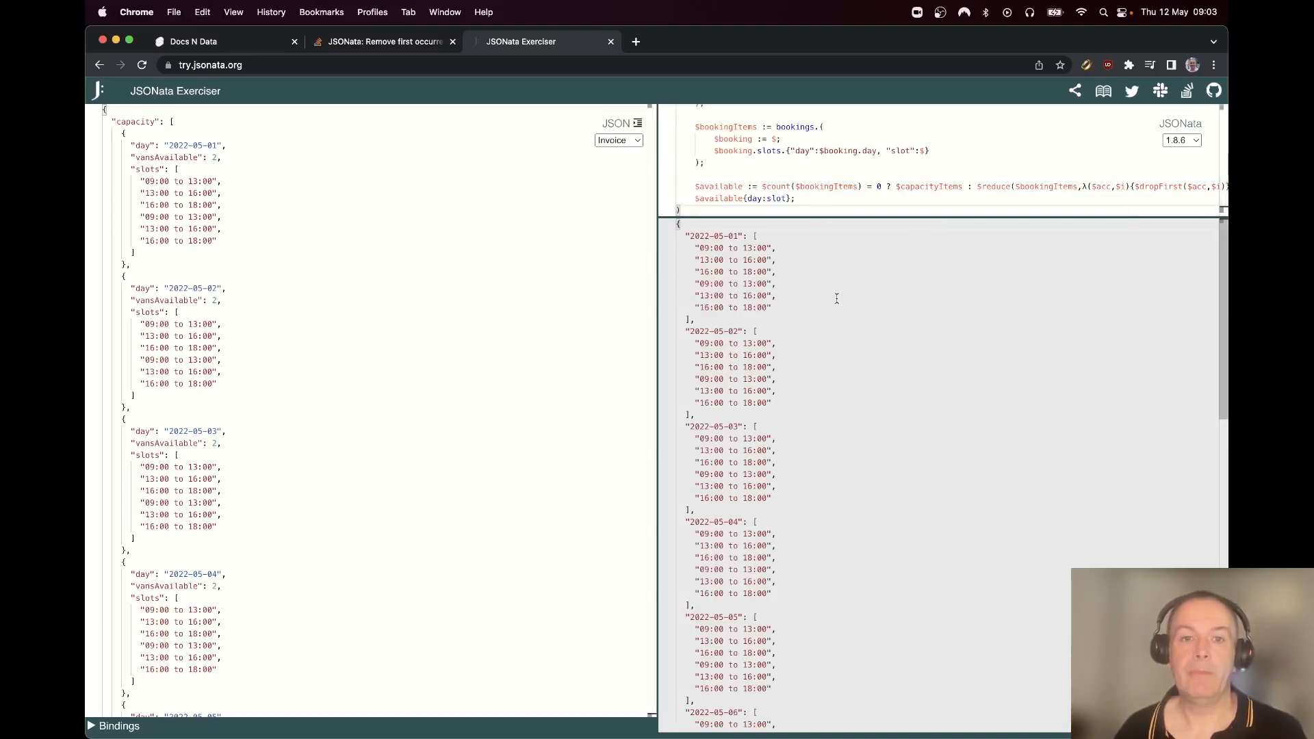
{"action": "left_click_drag", "start_coordinate": [827, 217], "coordinate": [829, 336]}
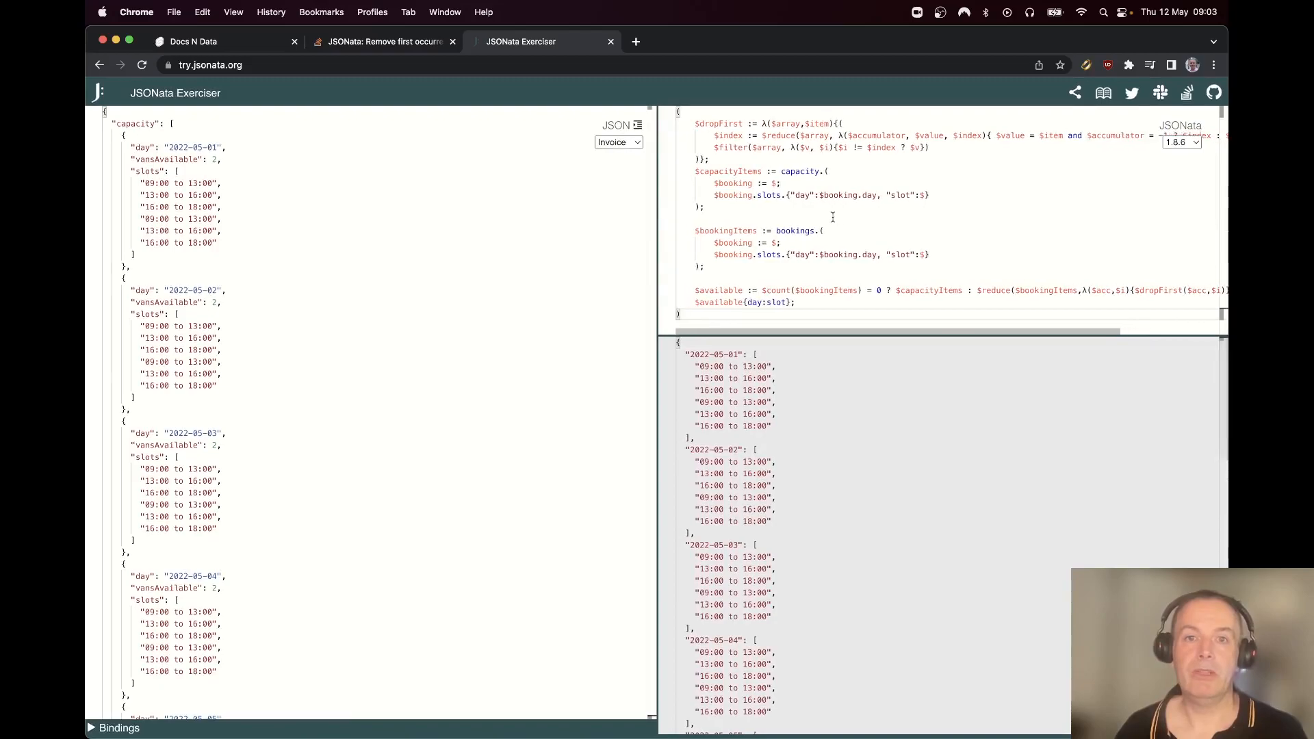
Copy the entire JSONata script from the Exerciser and add it as a transform on the Available Slots logic sheet in Docs N Data
{"action": "scroll", "coordinate": [833, 217], "scroll_direction": "down", "scroll_amount": 1}
{"action": "left_click_drag", "start_coordinate": [696, 123], "coordinate": [723, 159]}
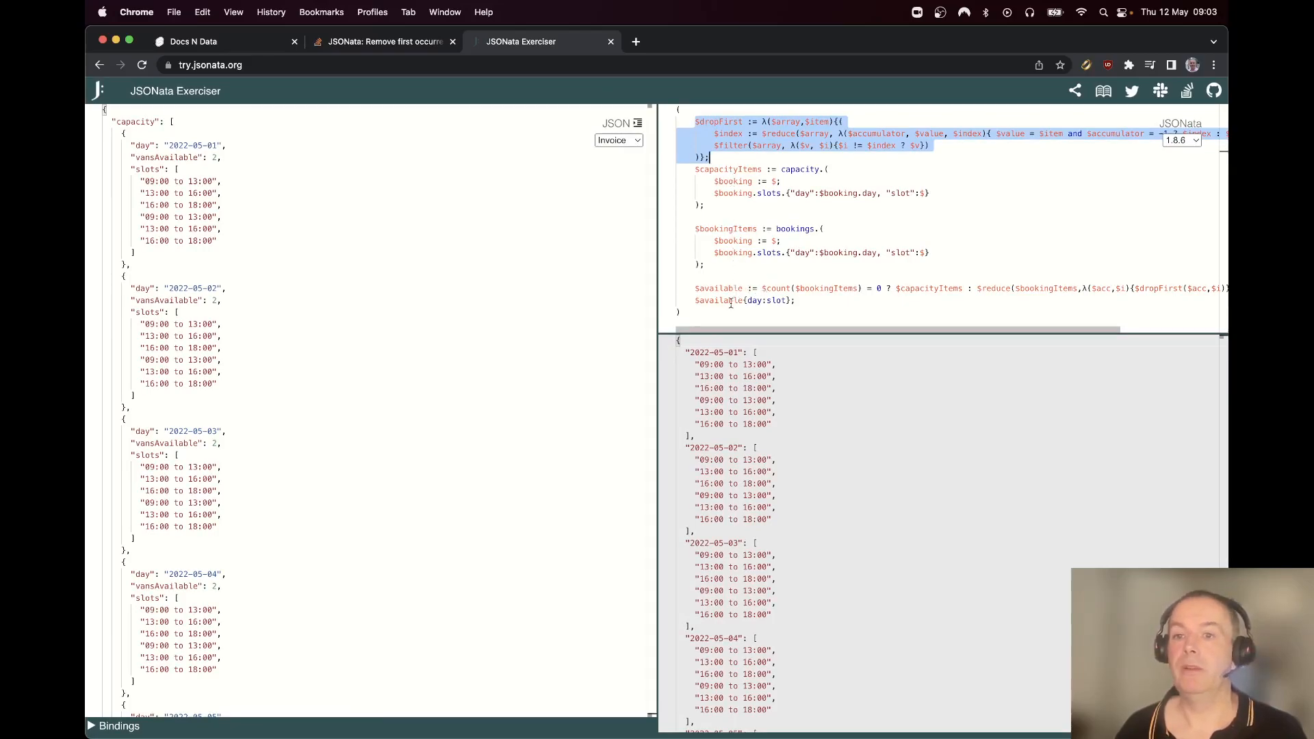
{"action": "left_click", "coordinate": [732, 259]}
{"action": "key", "text": "super+a"}
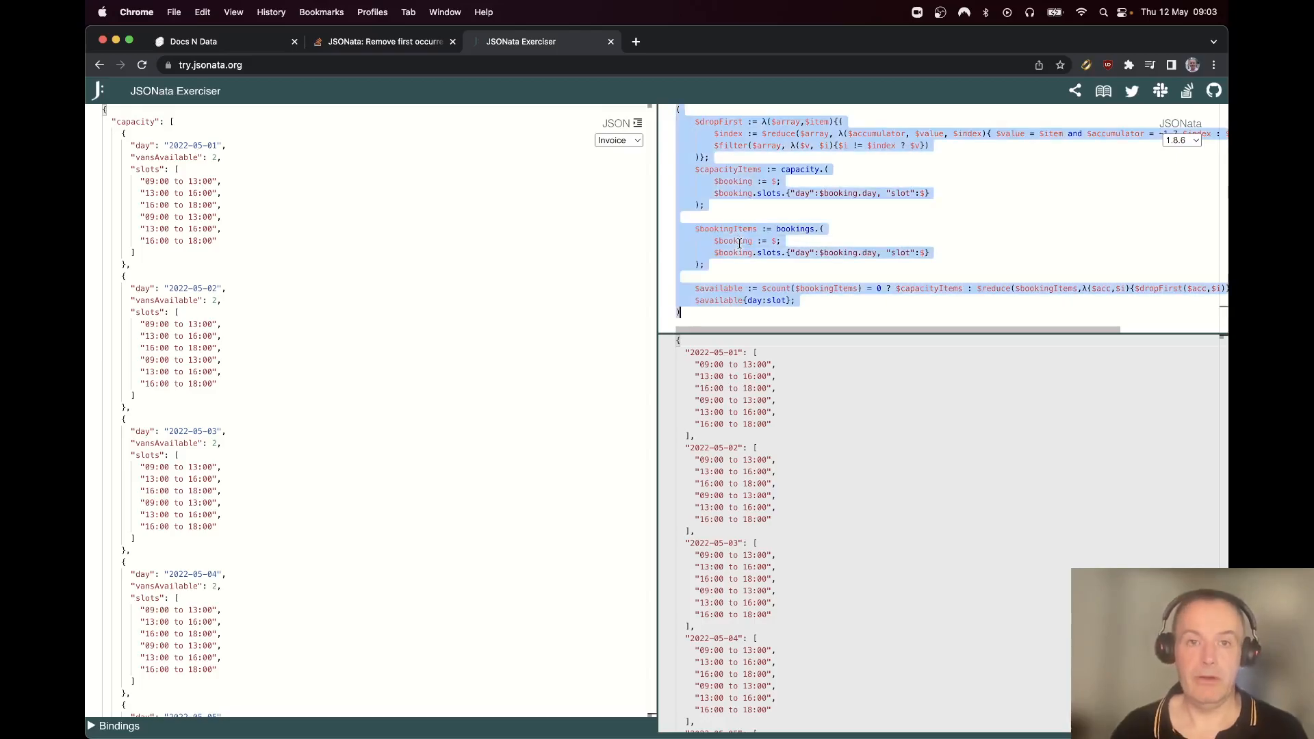
{"action": "left_click", "coordinate": [264, 41]}
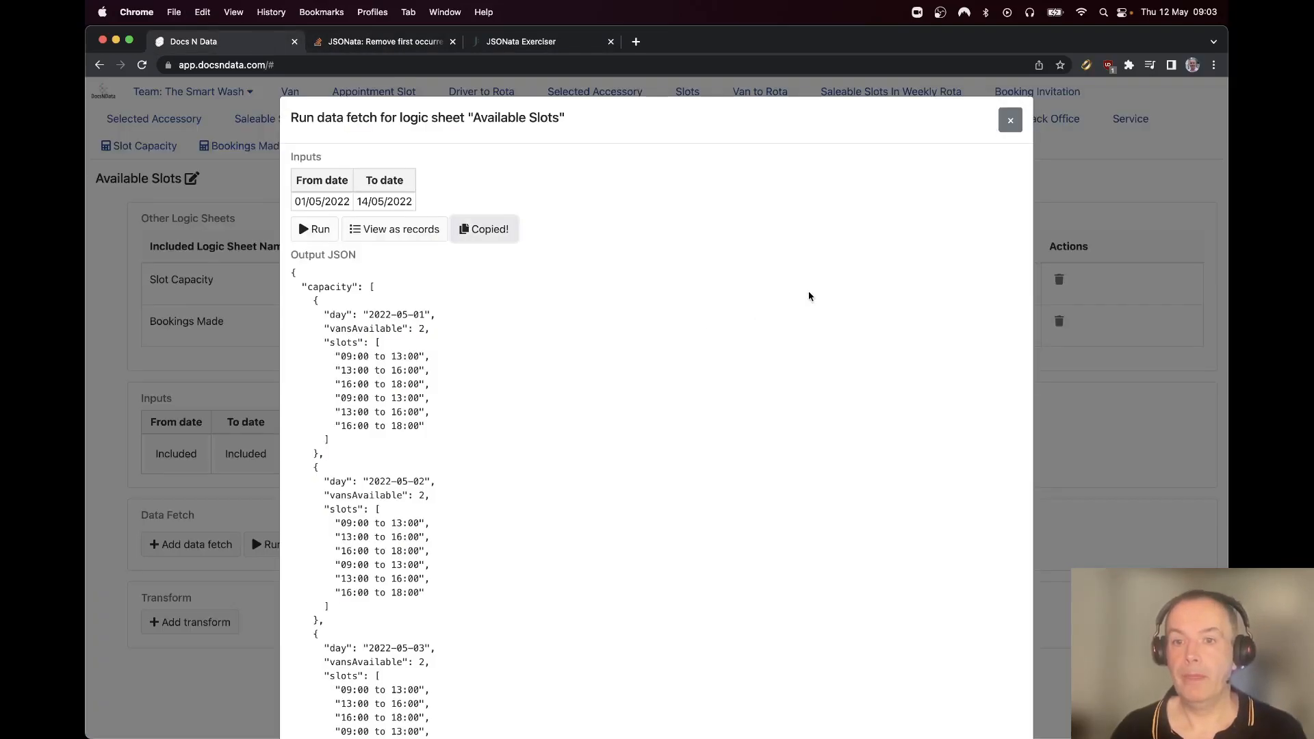
{"action": "left_click", "coordinate": [1011, 121]}
{"action": "left_click", "coordinate": [218, 621]}
{"action": "left_click", "coordinate": [265, 634]}
{"action": "key", "text": "super+v"}
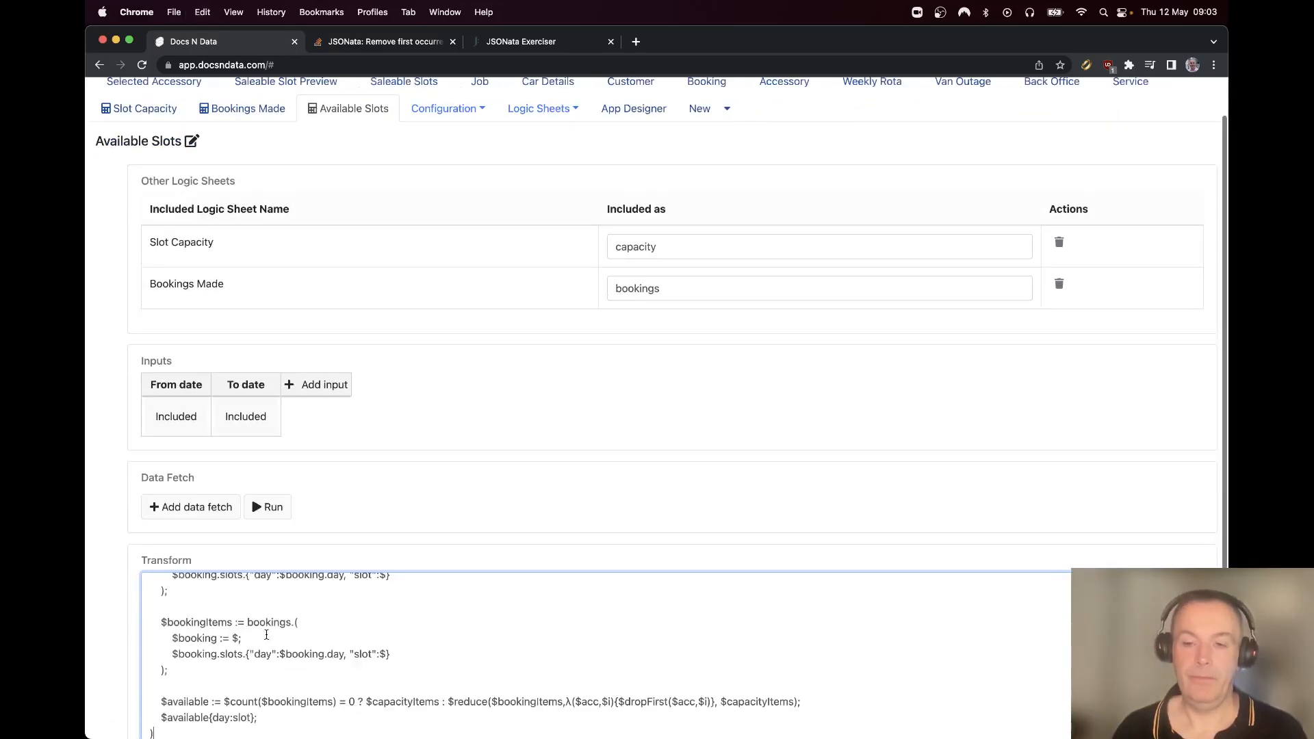
Run the Available Slots transform for 01/05/2022 to 14/05/2022 and review the available slots per day
{"action": "scroll", "coordinate": [460, 461], "scroll_direction": "down", "scroll_amount": 3}
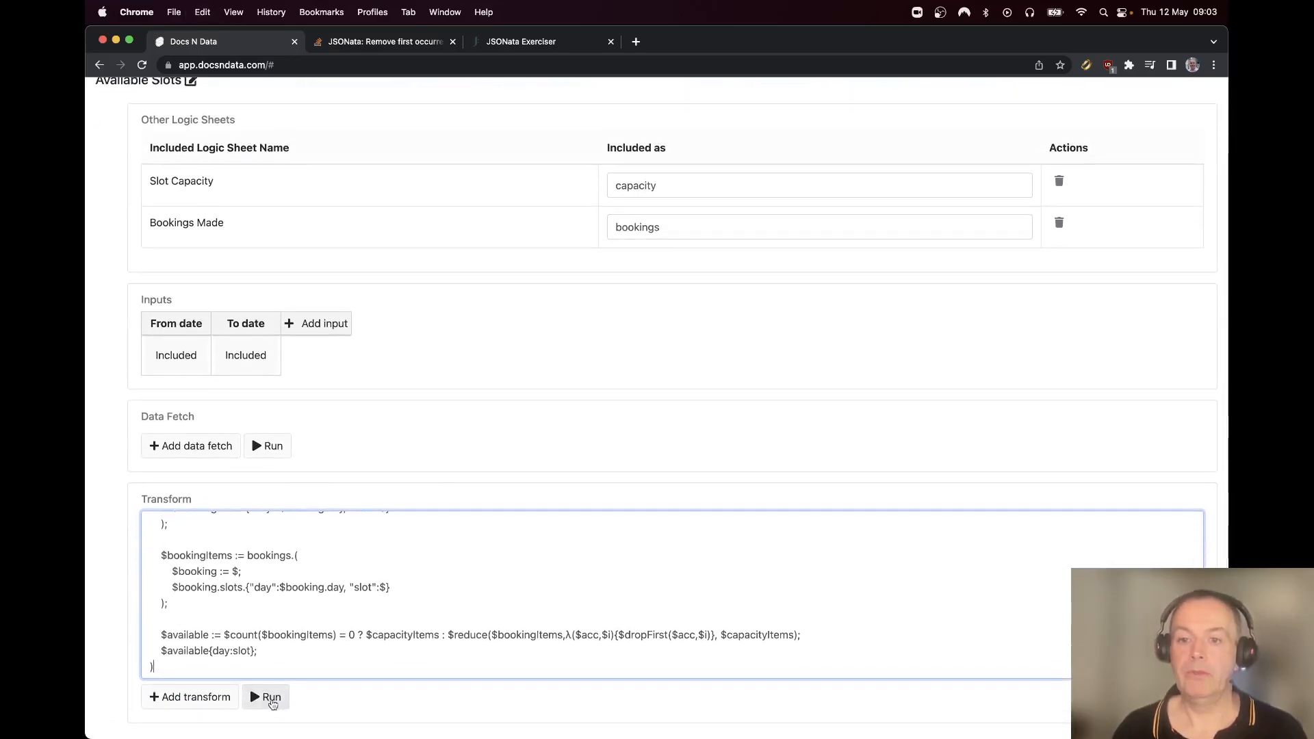
{"action": "left_click", "coordinate": [271, 698]}
{"action": "left_click", "coordinate": [302, 203]}
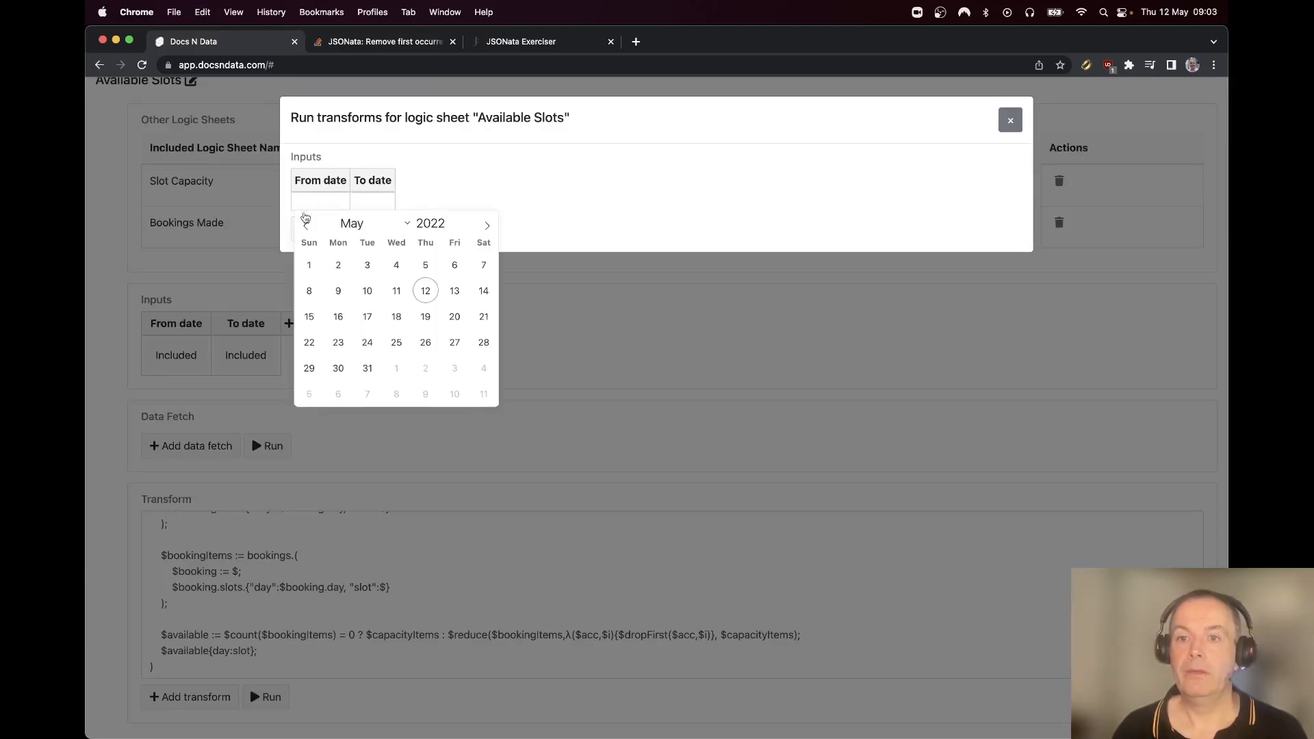
{"action": "left_click", "coordinate": [309, 264]}
{"action": "left_click", "coordinate": [368, 204]}
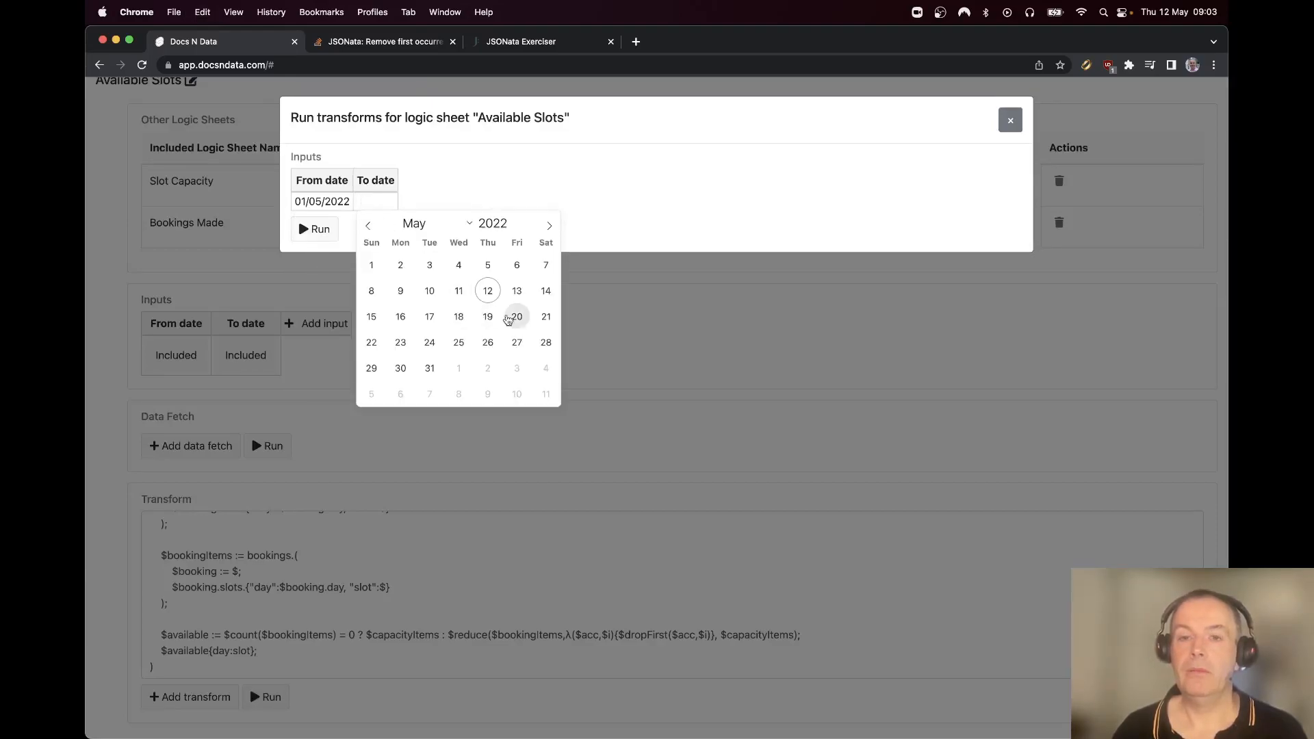
{"action": "left_click", "coordinate": [542, 299]}
{"action": "left_click", "coordinate": [317, 231]}
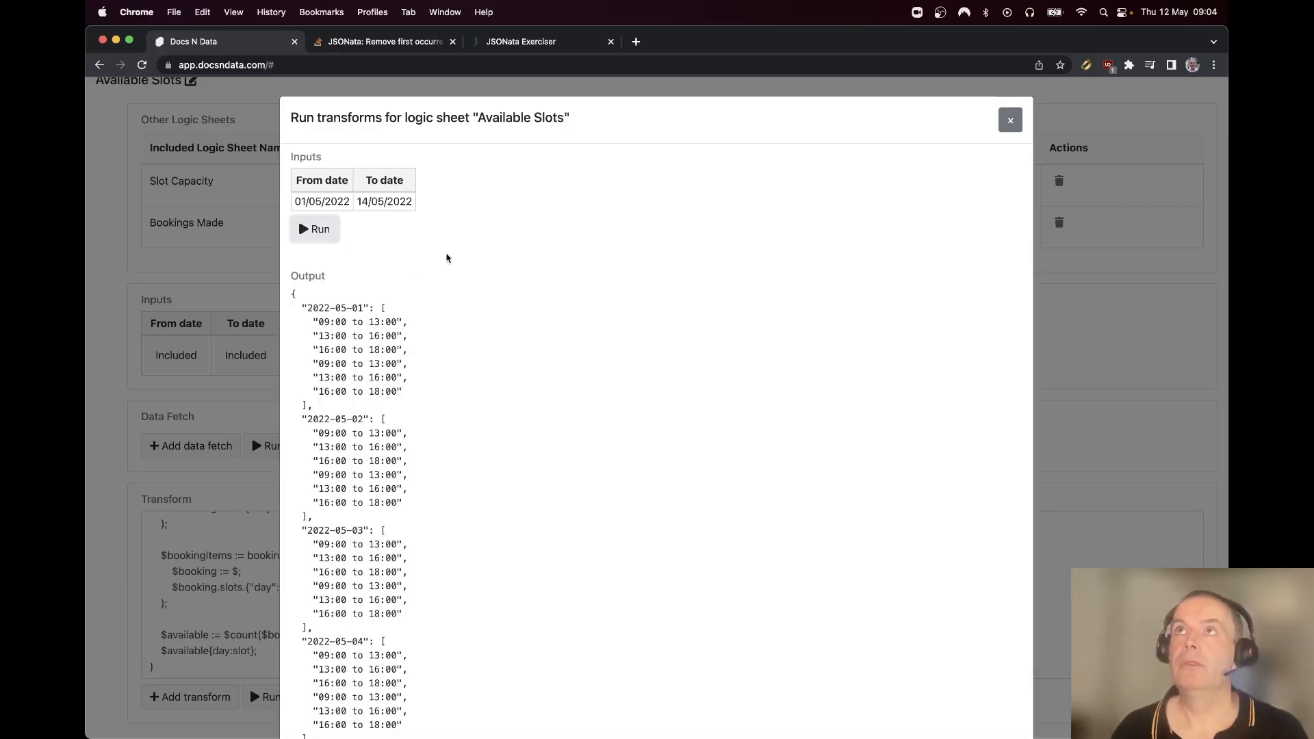
{"action": "left_click", "coordinate": [1009, 120]}
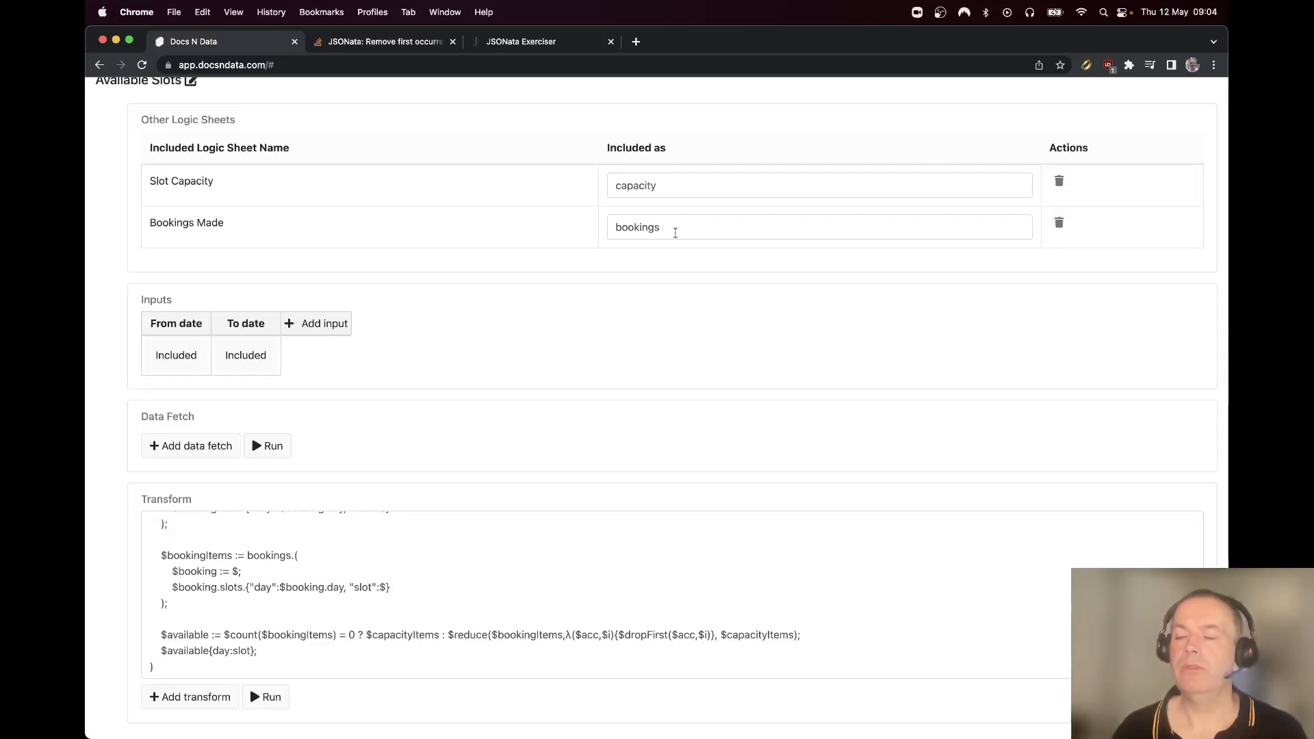
Run the Available Slots transform for the shorter range 12/05/2022 to 14/05/2022 and check the remaining slots per day
{"action": "left_click", "coordinate": [251, 697]}
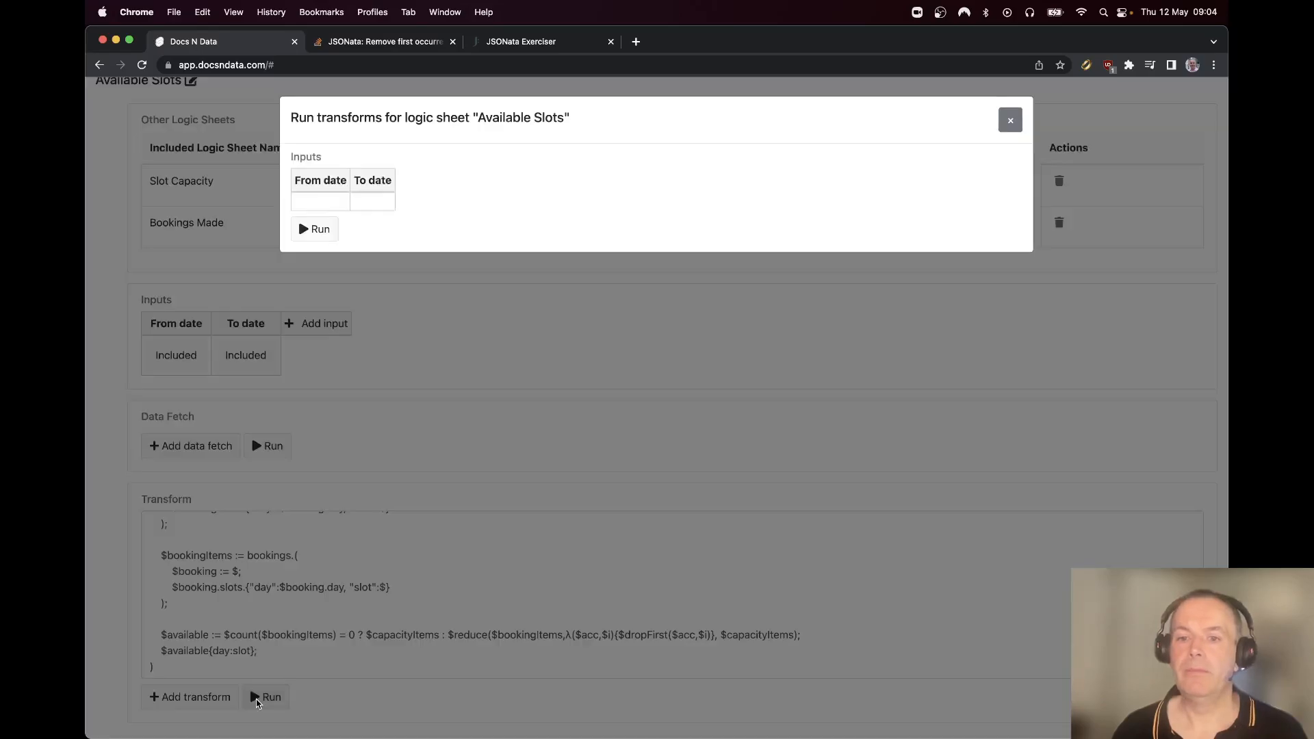
{"action": "left_click", "coordinate": [321, 204]}
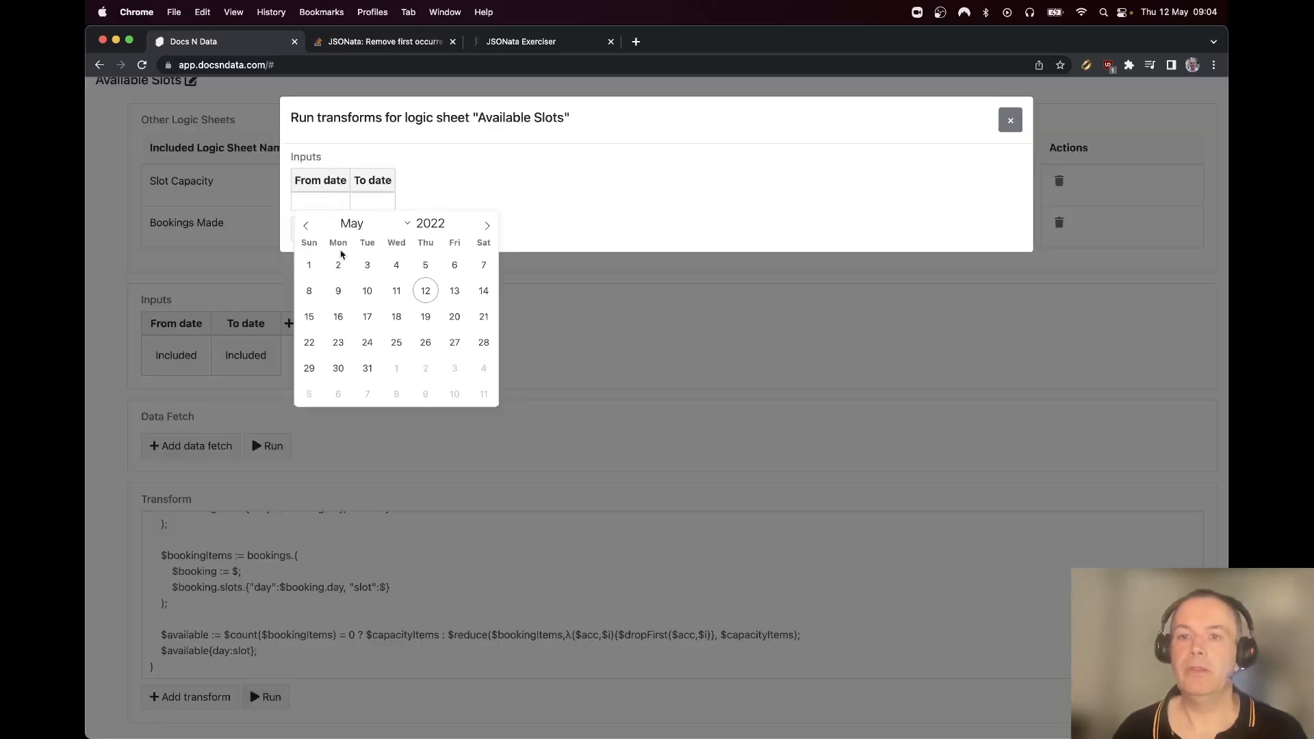
{"action": "left_click", "coordinate": [425, 291]}
{"action": "left_click", "coordinate": [381, 204]}
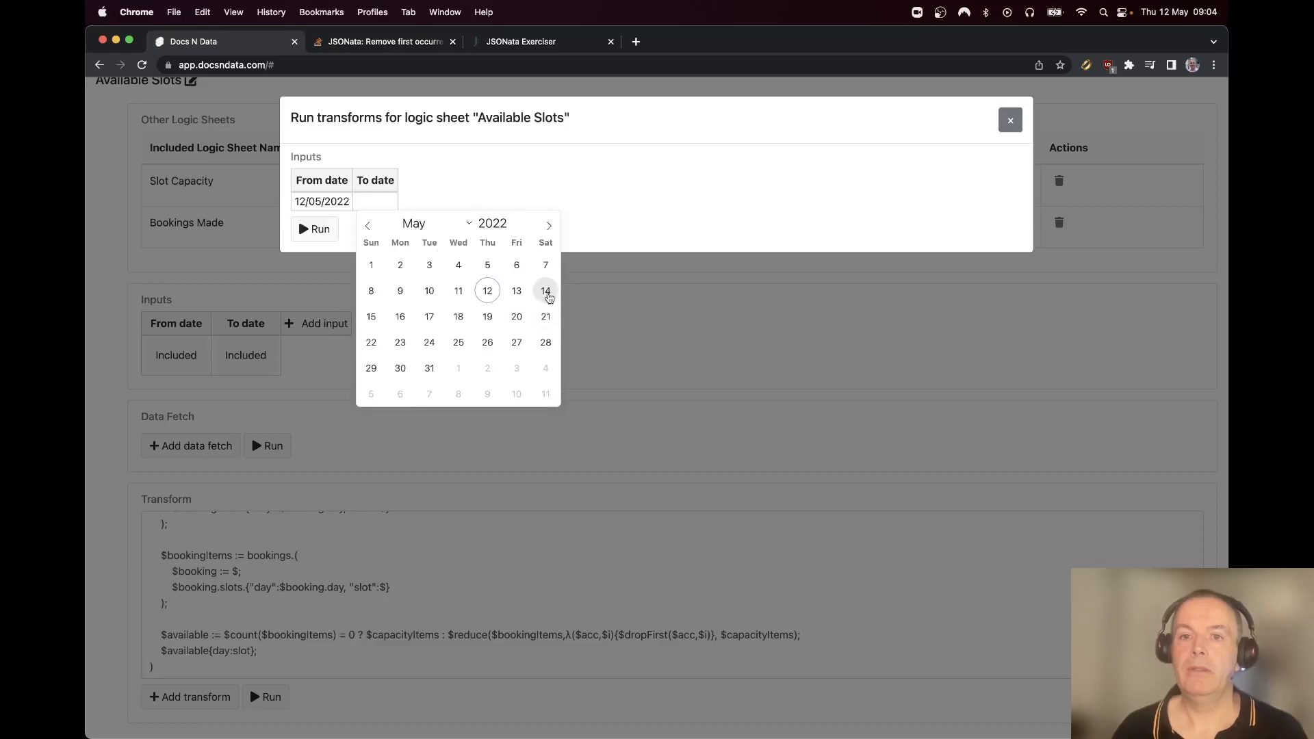
{"action": "left_click", "coordinate": [546, 291]}
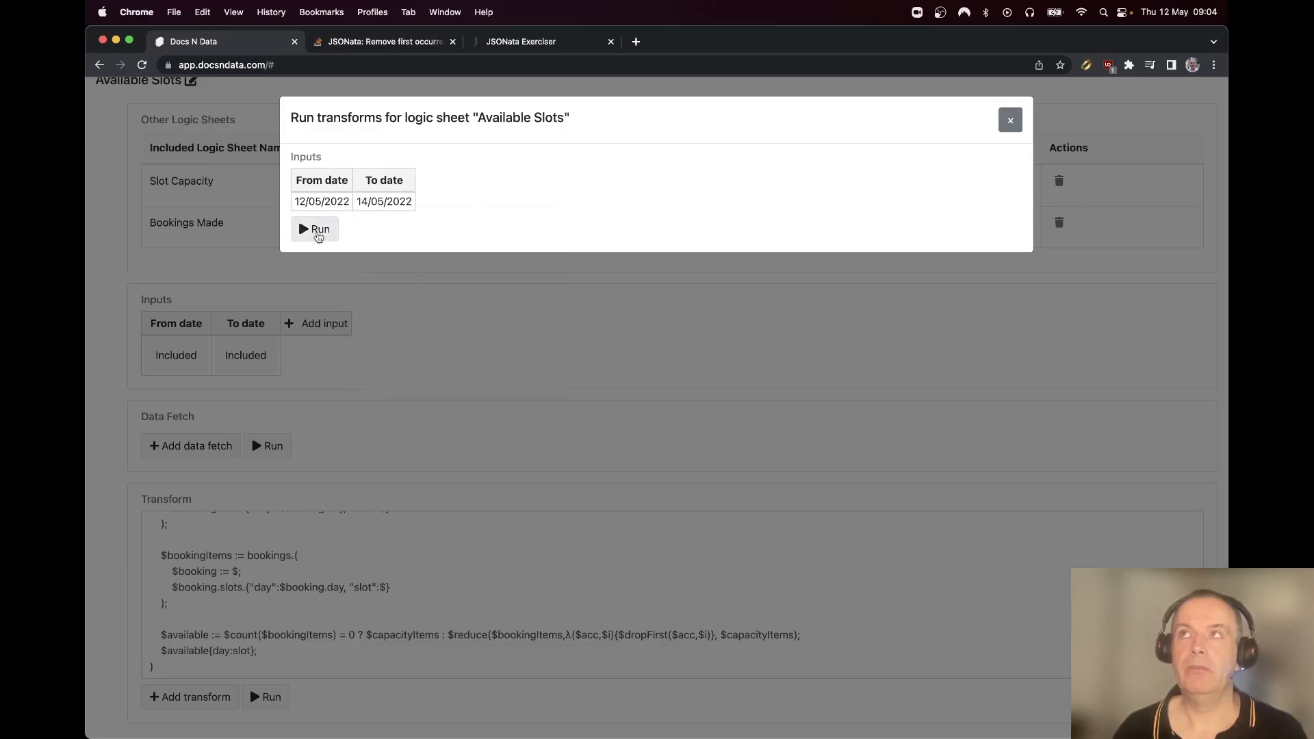
{"action": "left_click", "coordinate": [318, 238]}
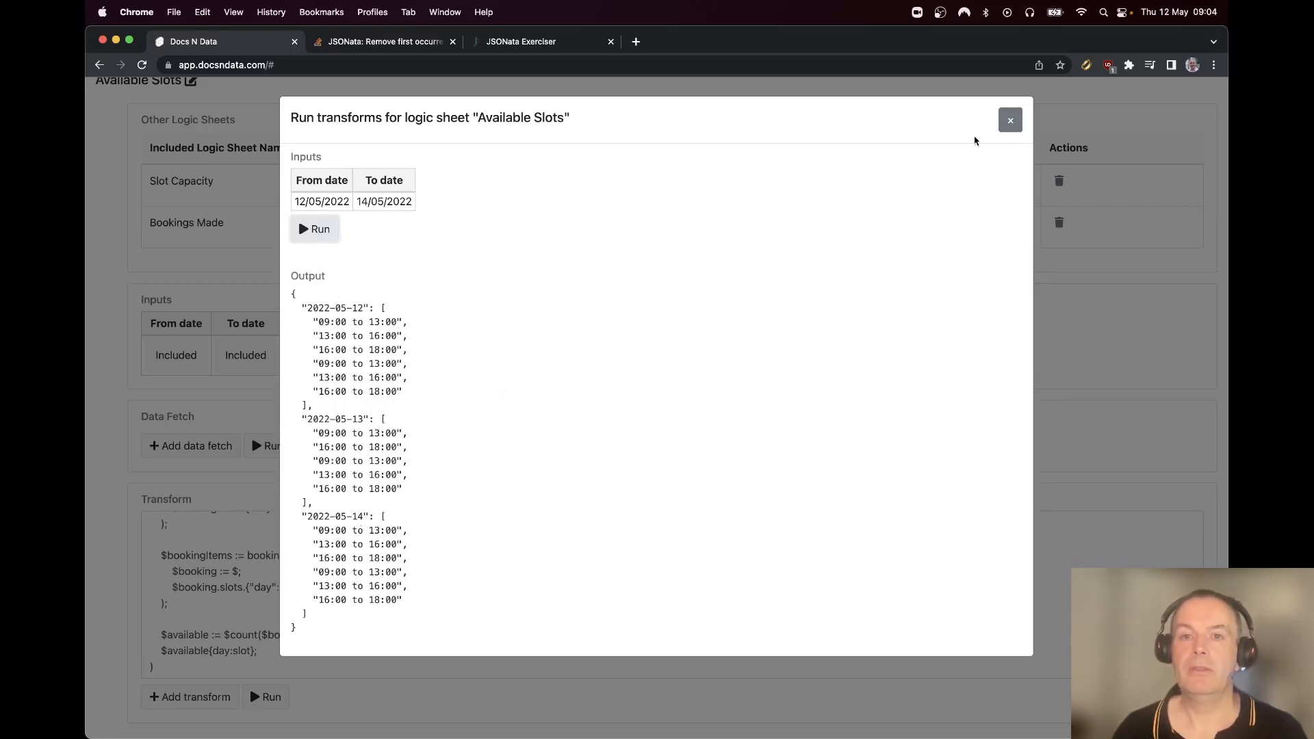
{"action": "left_click", "coordinate": [1010, 122]}
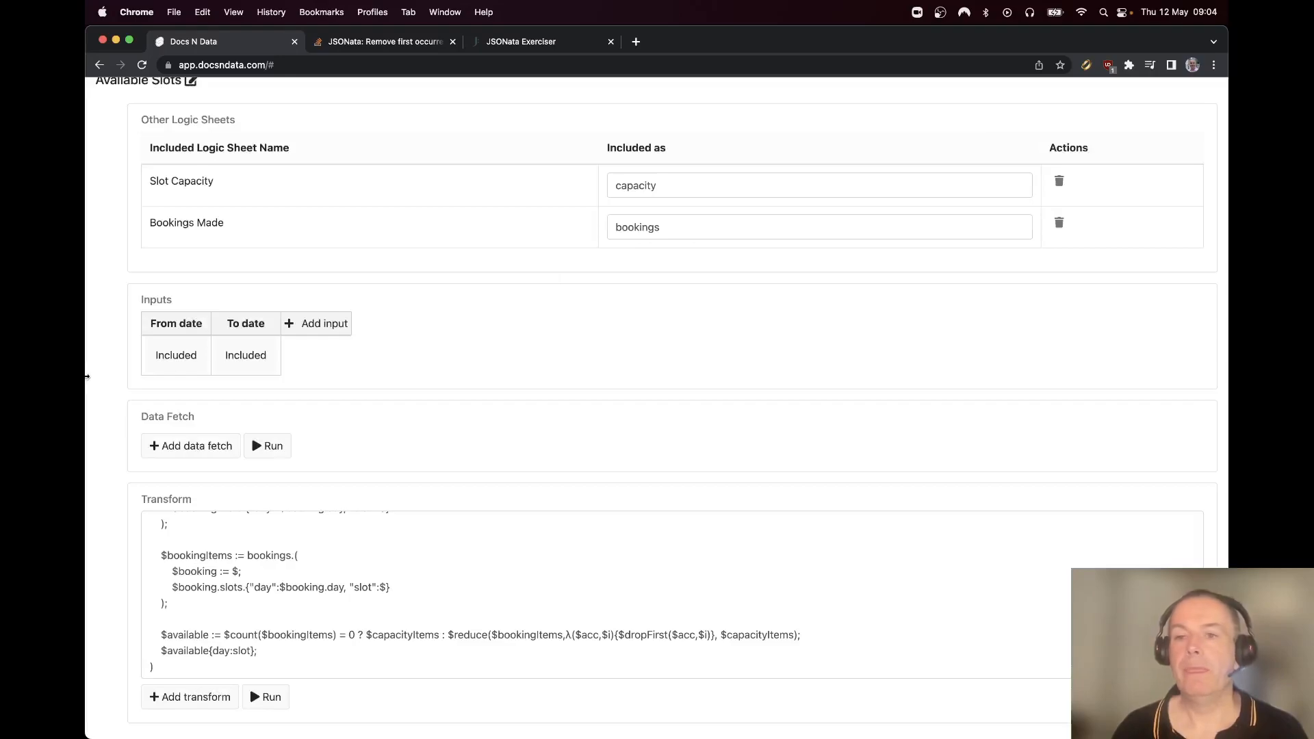
Review the Slot Capacity and Bookings Made logic sheets, ending back on the Available Slots sheet
{"action": "scroll", "coordinate": [104, 385], "scroll_direction": "up", "scroll_amount": 3}
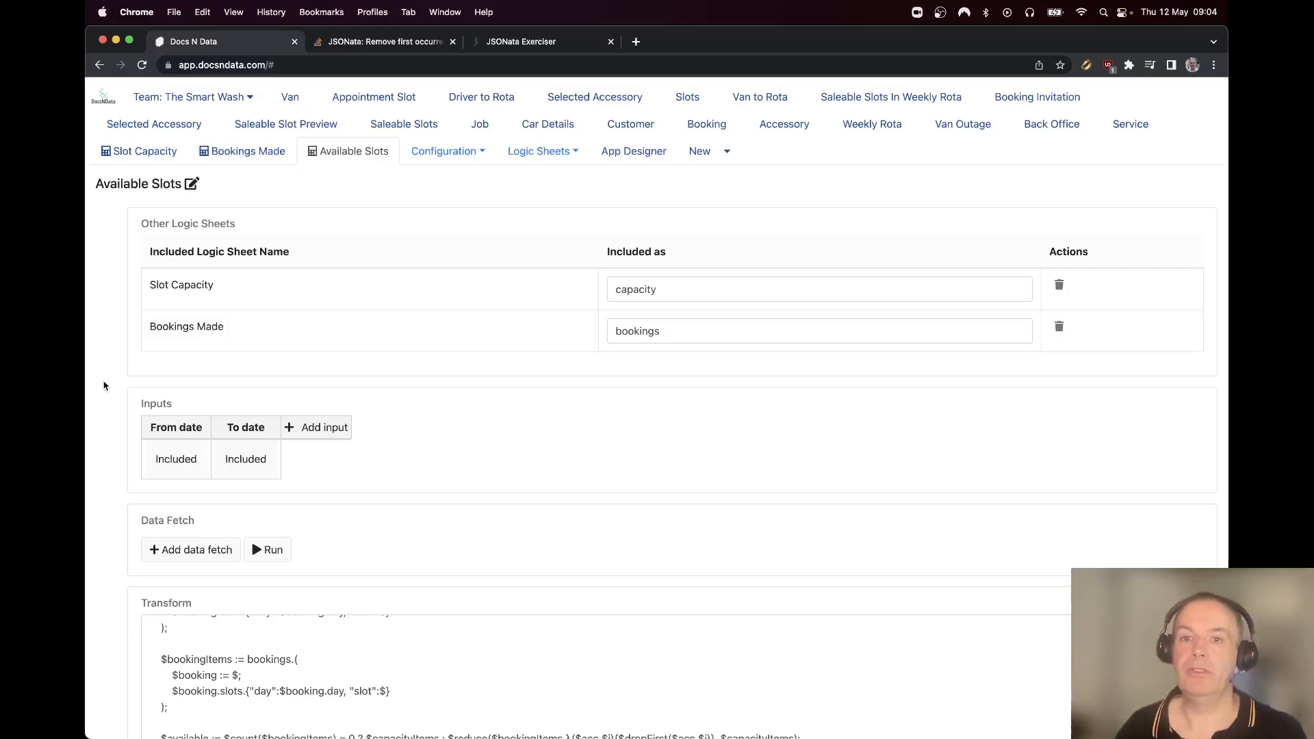
{"action": "left_click", "coordinate": [130, 158]}
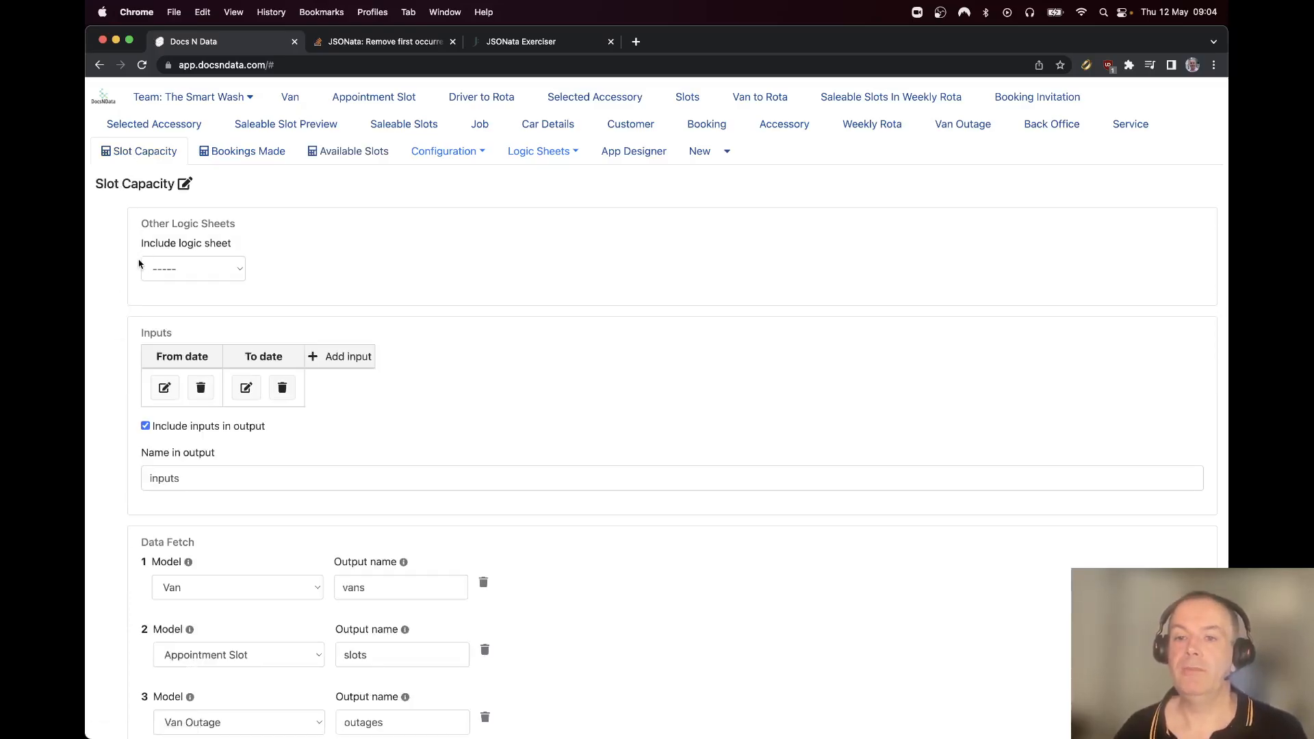
{"action": "left_click", "coordinate": [238, 153]}
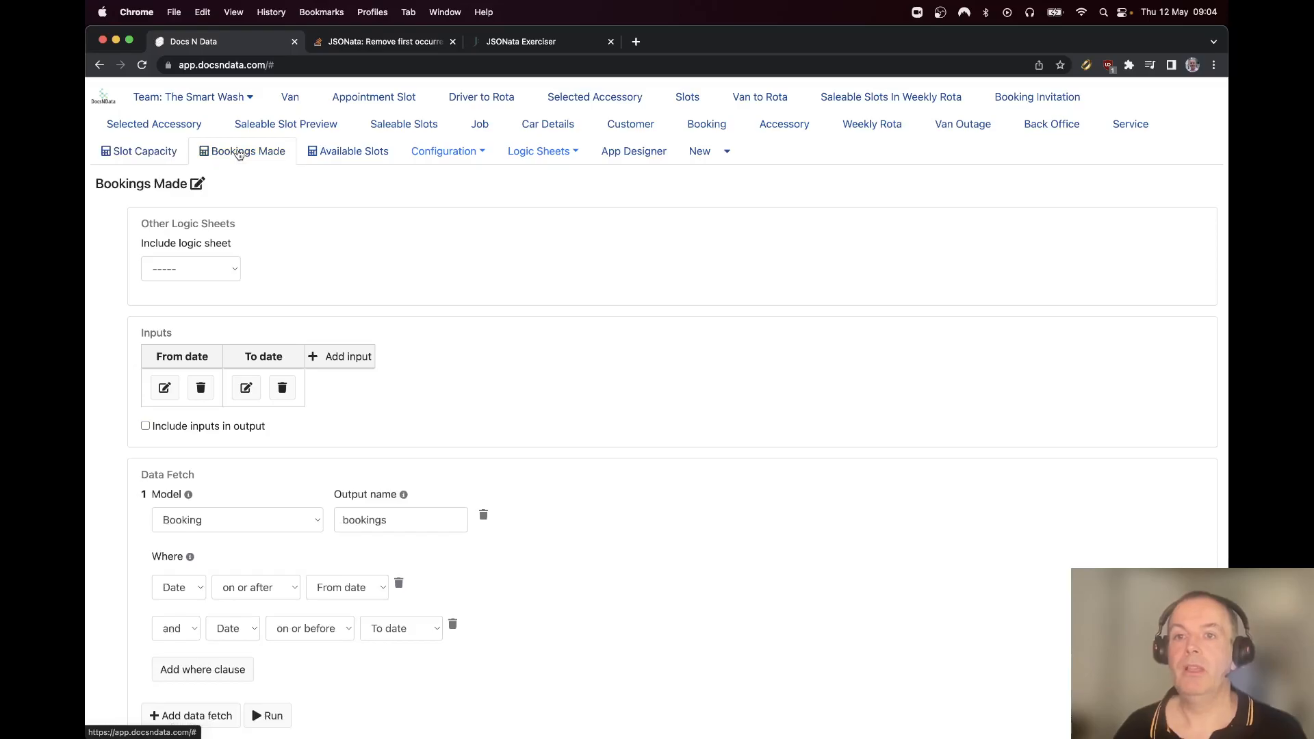
{"action": "left_click", "coordinate": [326, 156]}
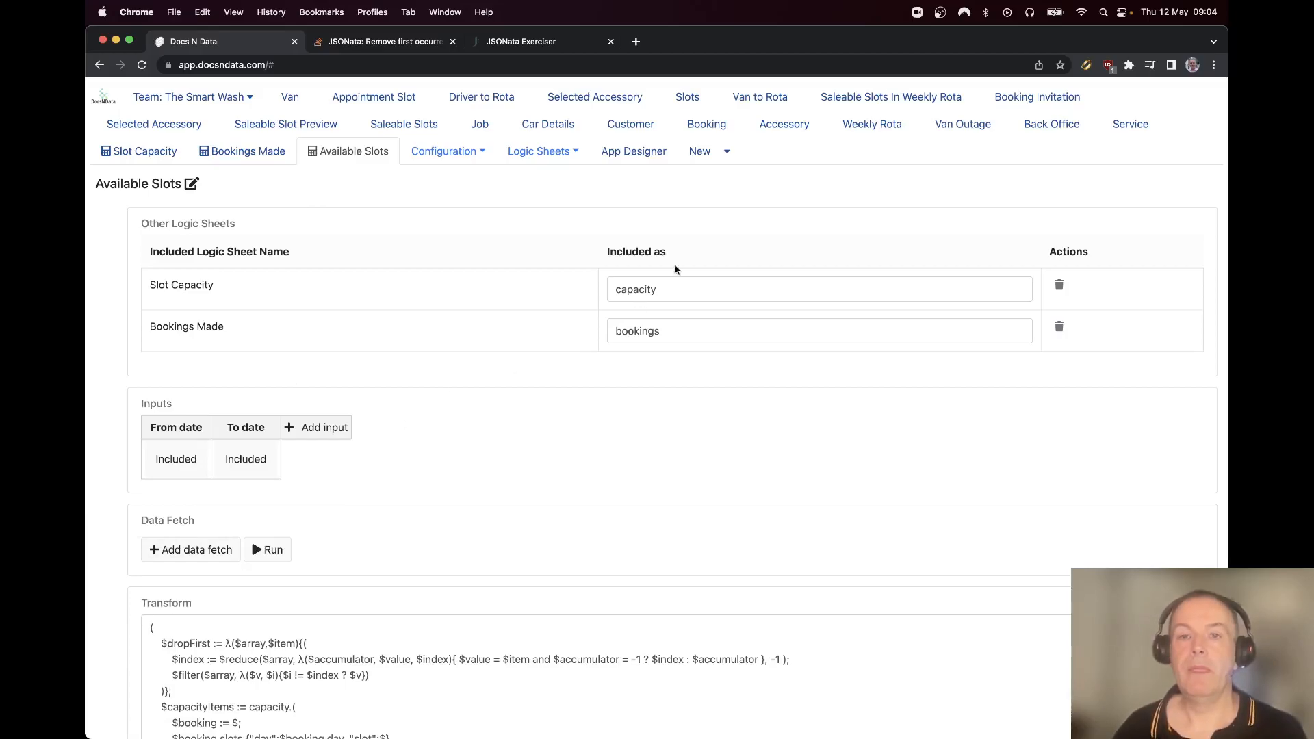
Create a new endpoint with the path /available and the Available Slots logic sheet as its handler
{"action": "left_click", "coordinate": [707, 152]}
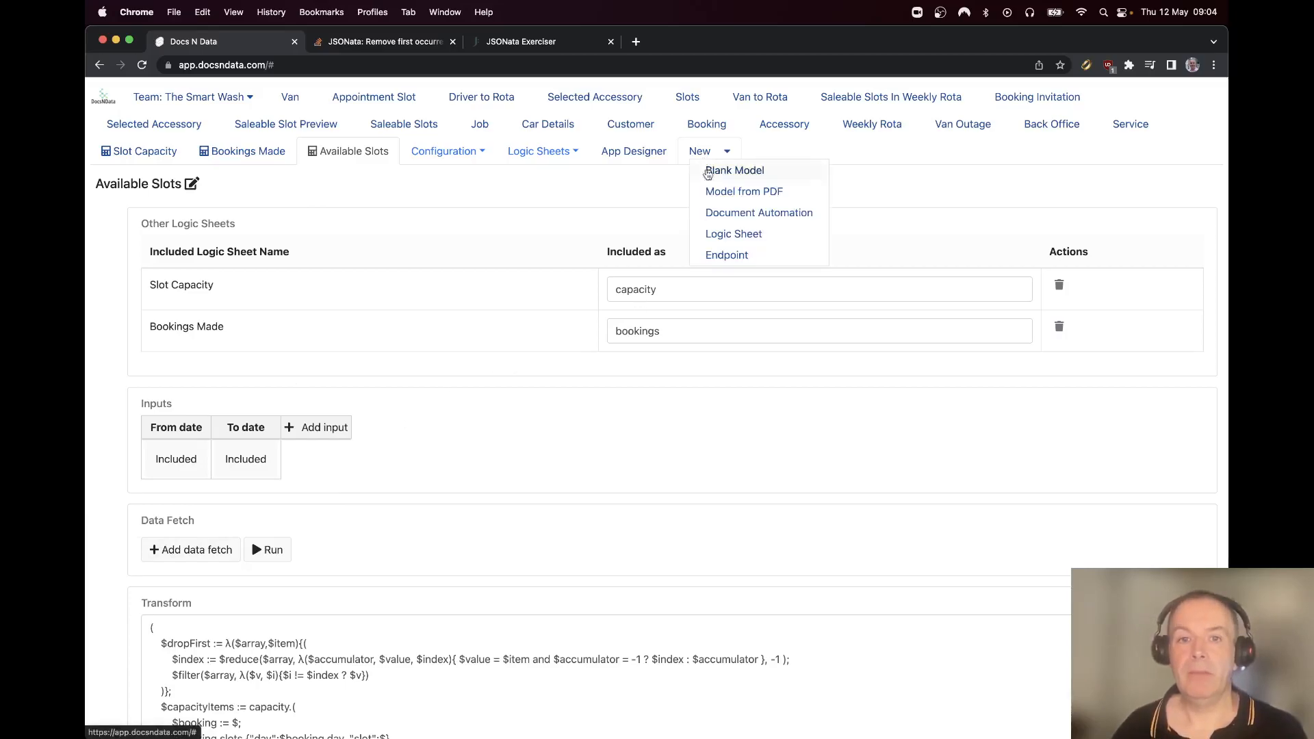
{"action": "left_click", "coordinate": [712, 254]}
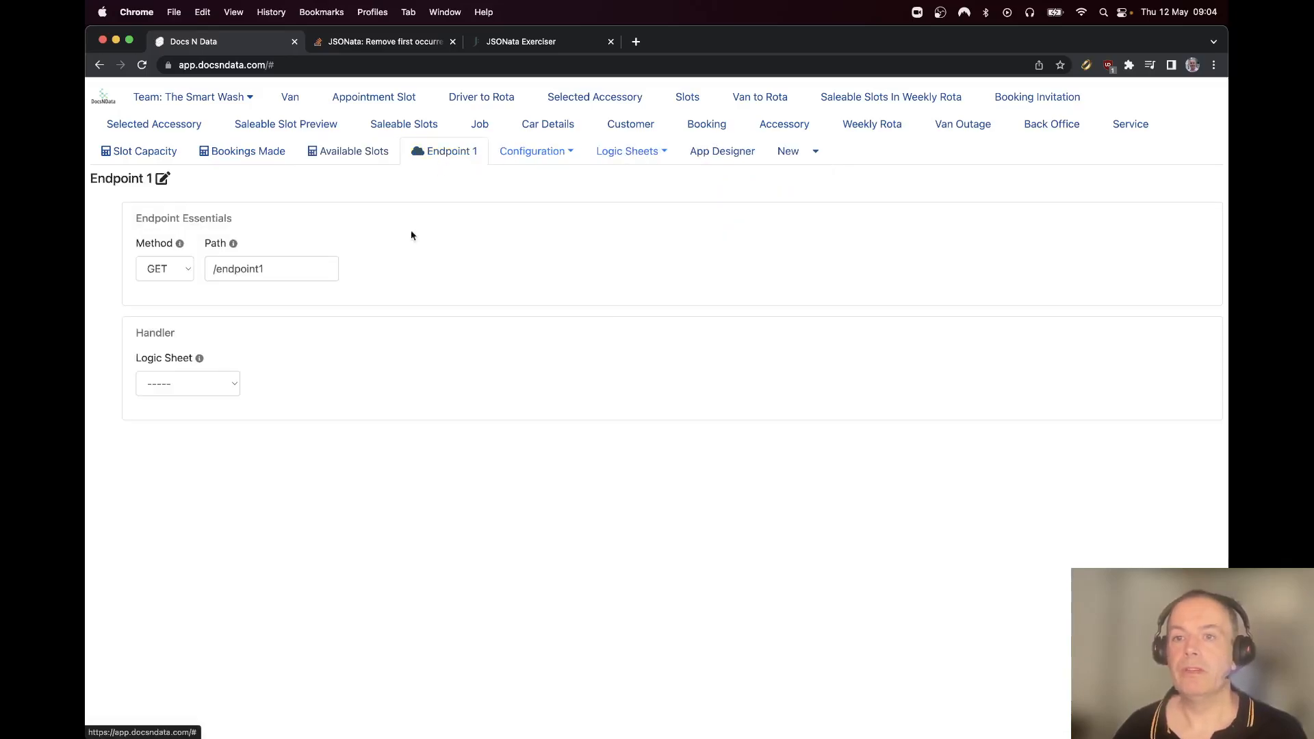
{"action": "left_click", "coordinate": [284, 275]}
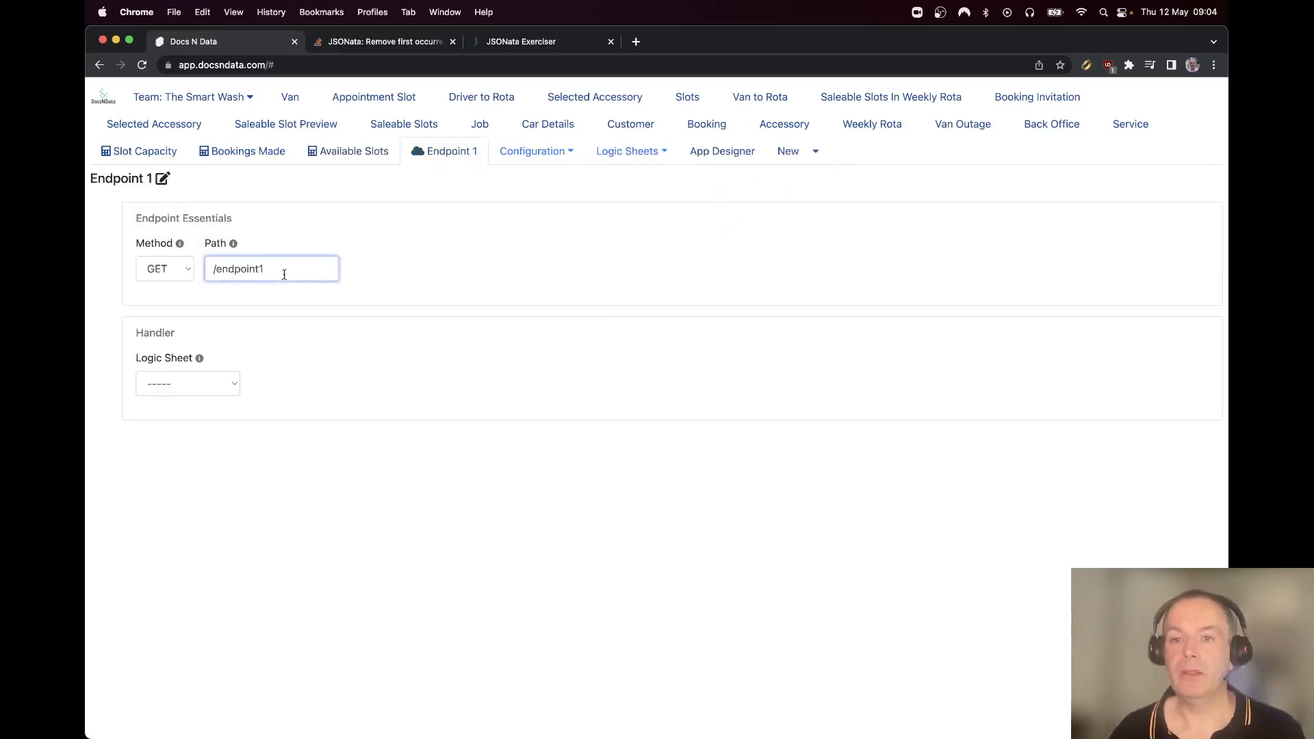
{"action": "key", "text": "BackSpace"}
{"action": "key", "text": "BackSpace"}
{"action": "key", "text": "BackSpace"}
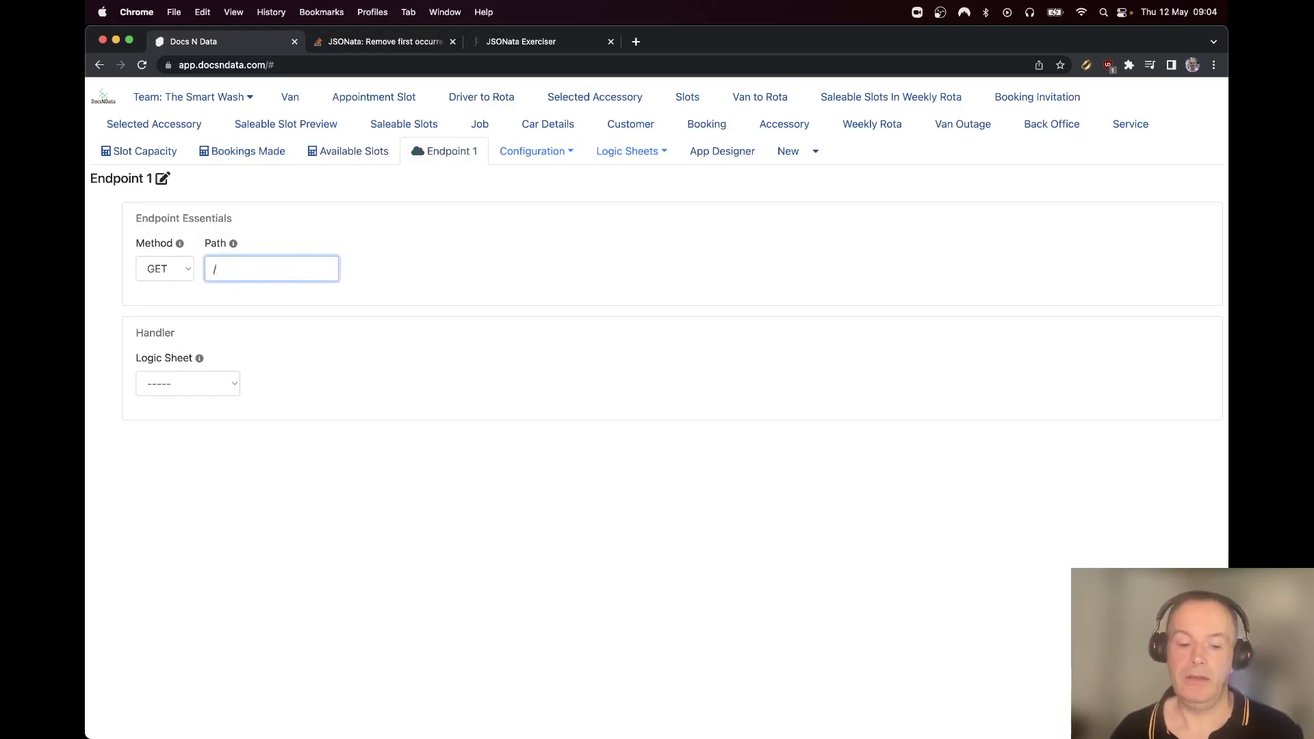
{"action": "type", "text": "available"}
{"action": "left_click", "coordinate": [199, 391]}
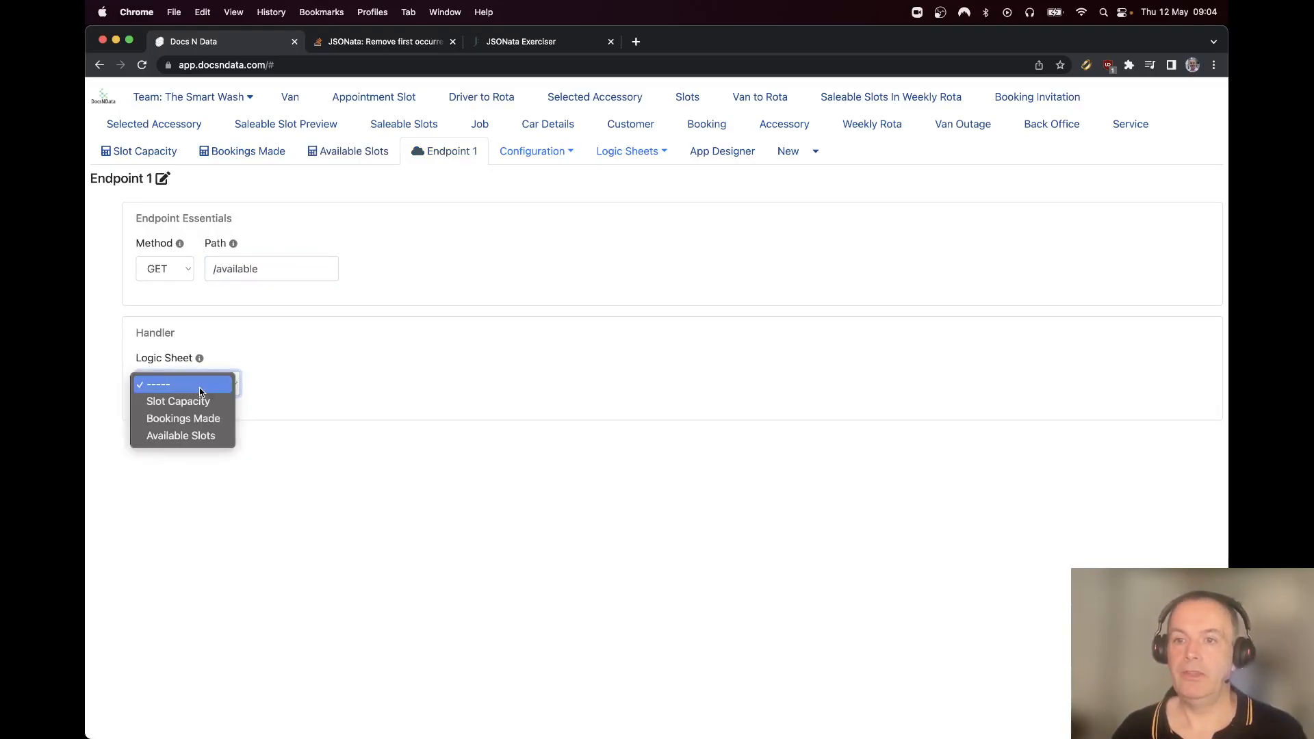
{"action": "left_click", "coordinate": [199, 437]}
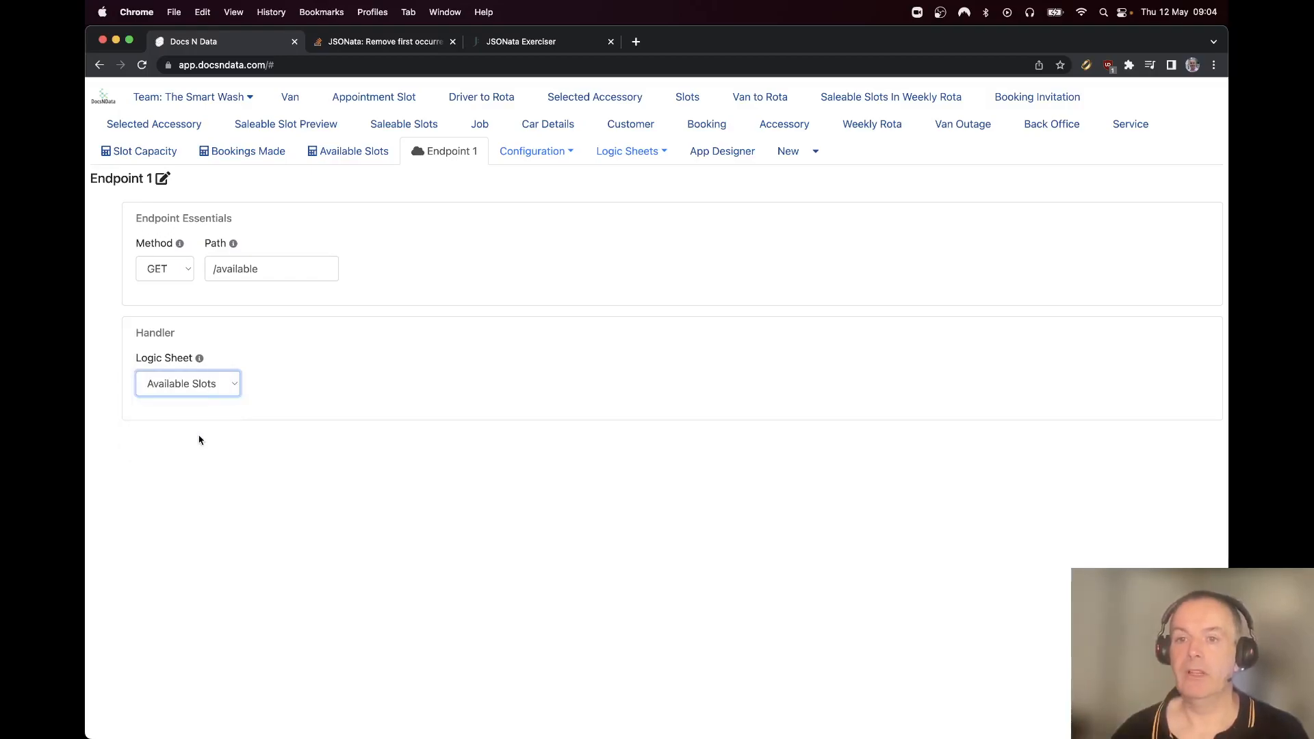